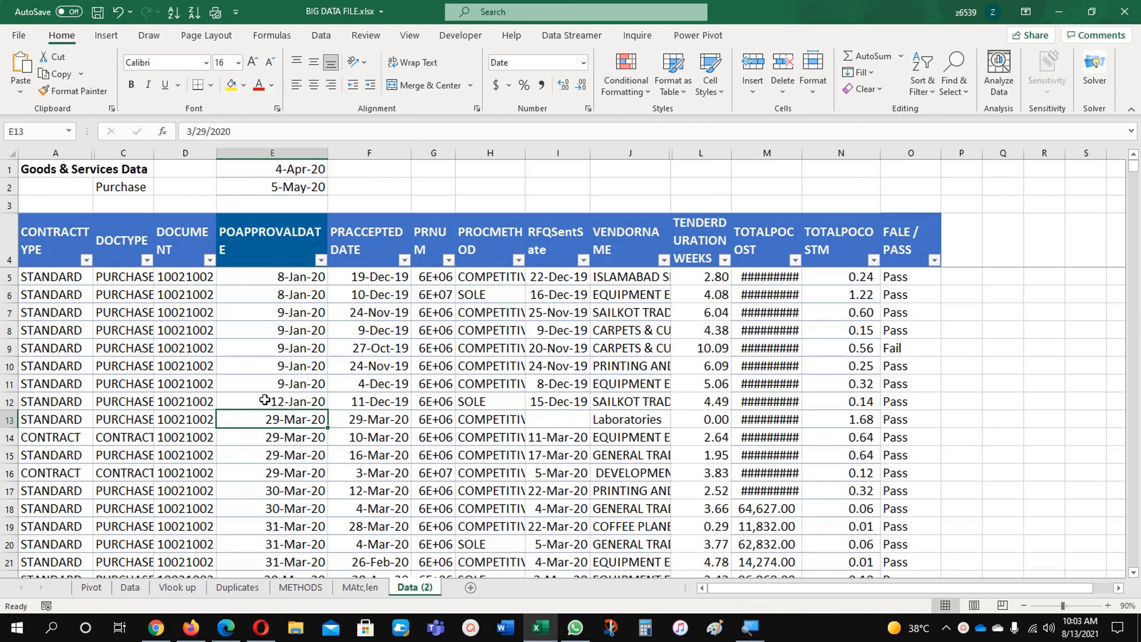
Start a new conditional formatting rule for cell E5 that uses a formula to determine which cells to format.
key(Up)
key(Up)
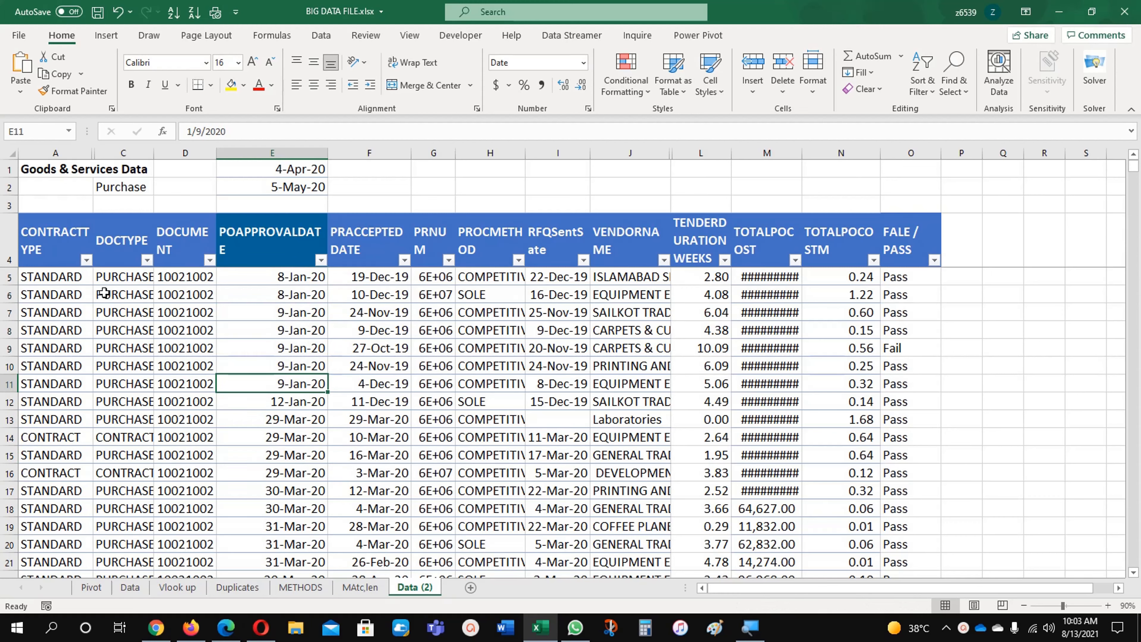
click(285, 277)
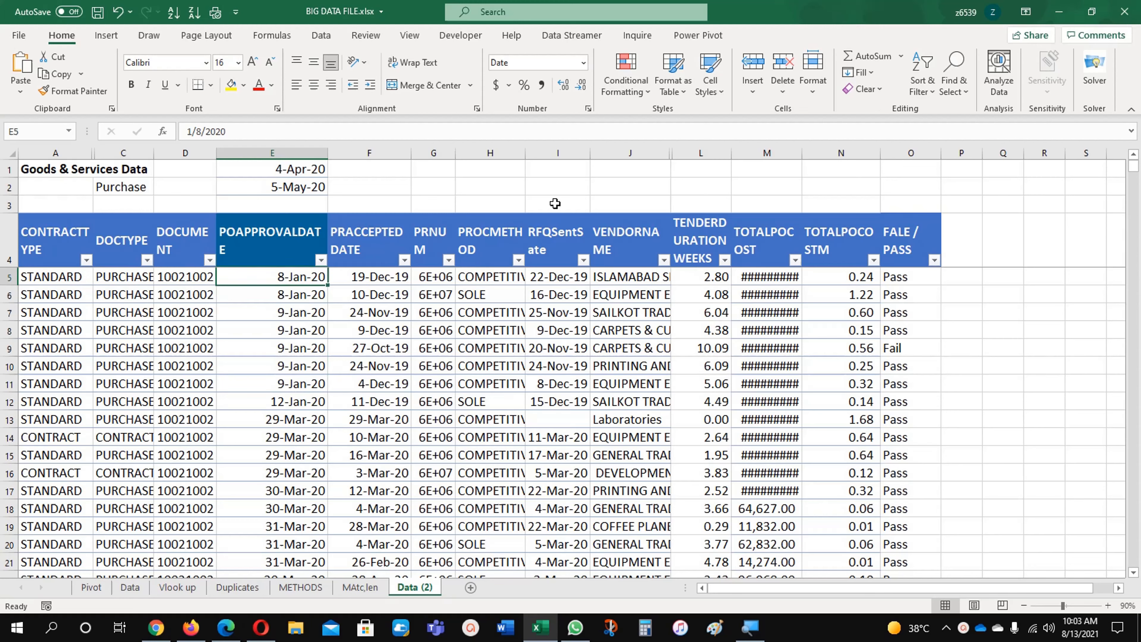
click(628, 70)
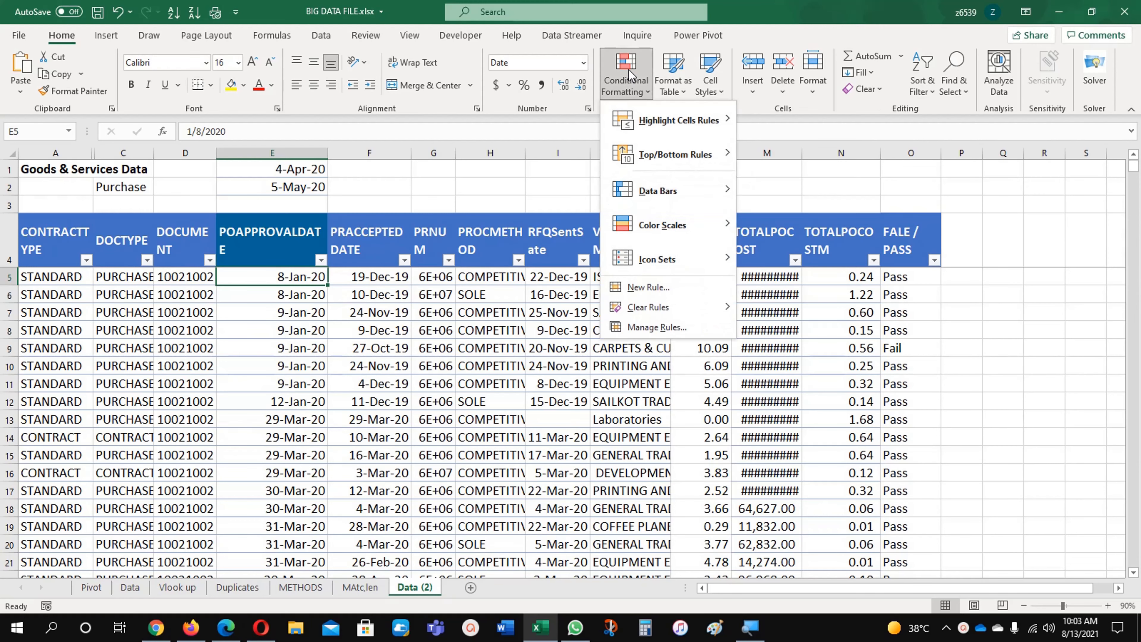
click(634, 289)
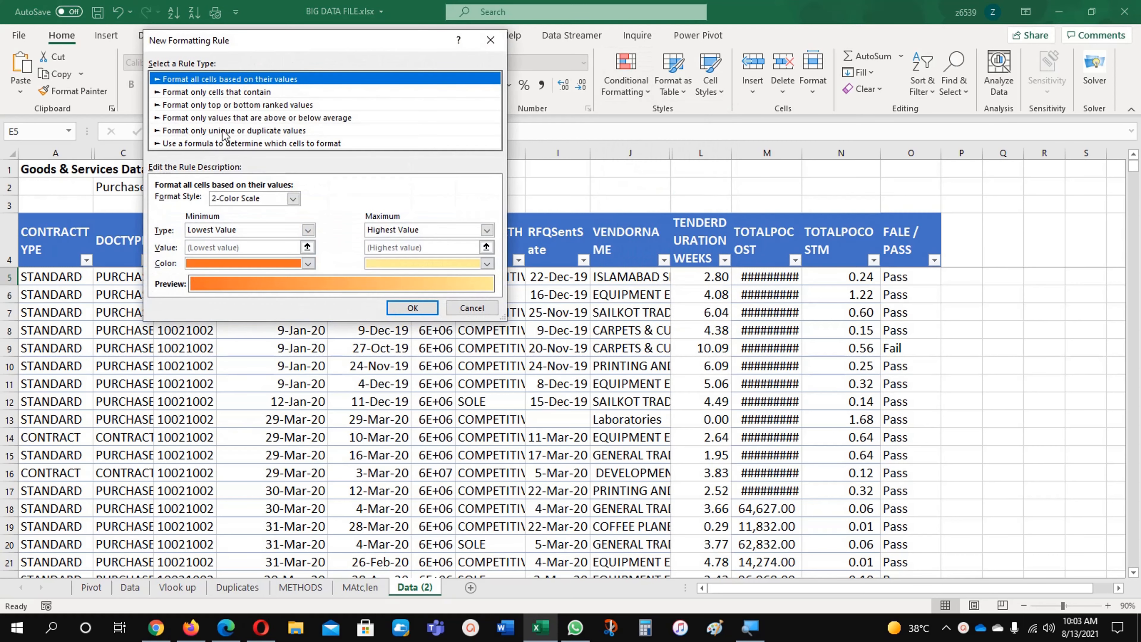
click(219, 144)
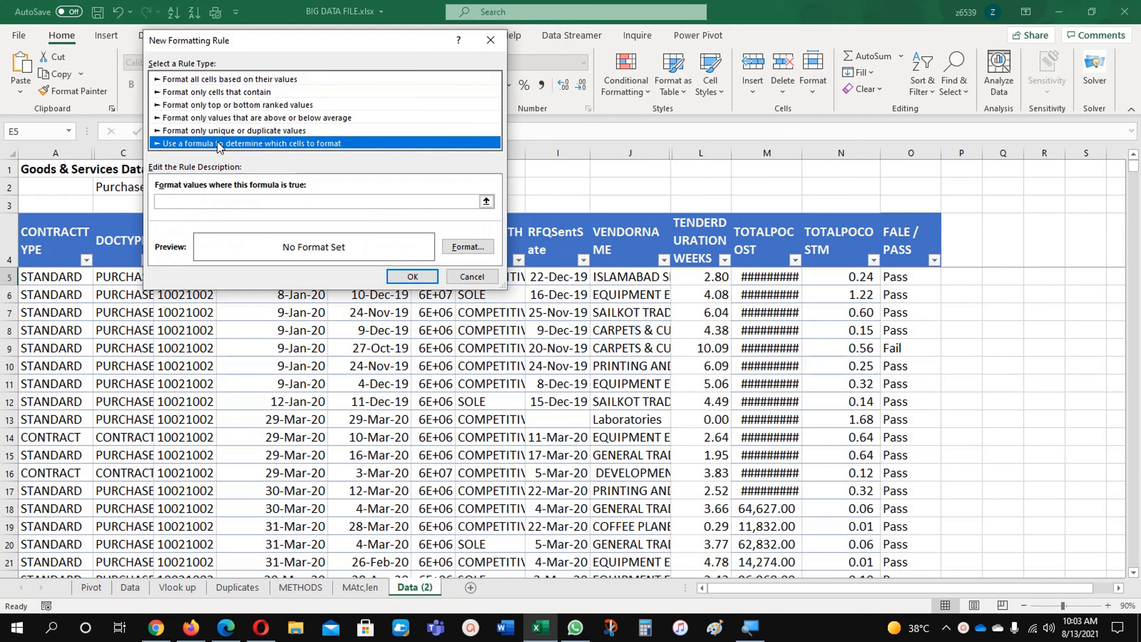
drag(286, 40, 663, 123)
click(615, 287)
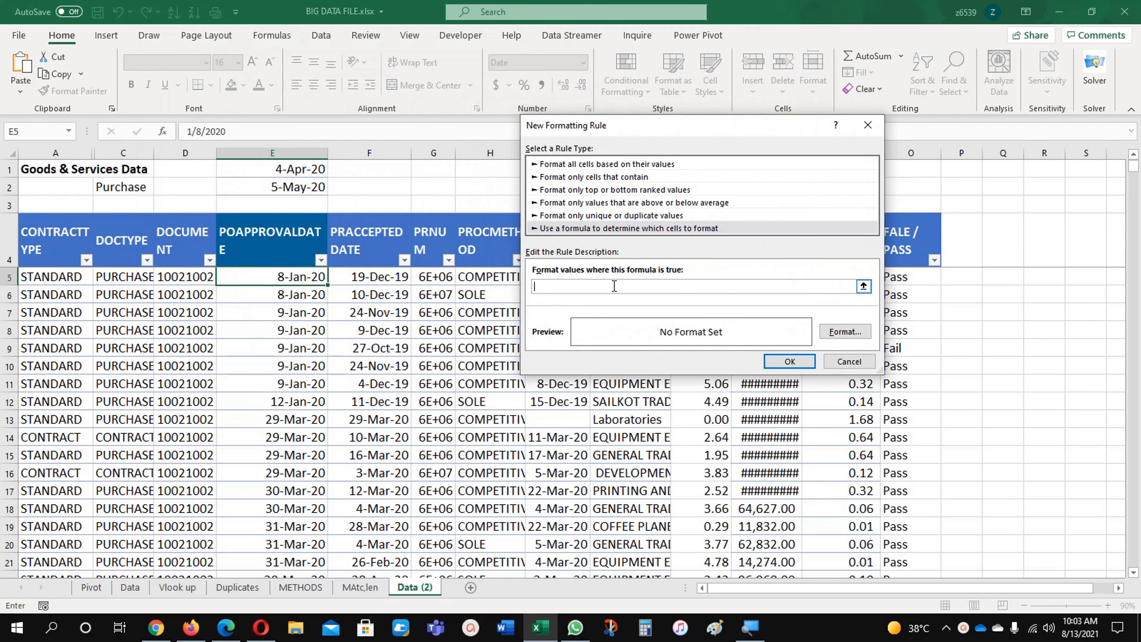
Enter the rule formula's first condition as =and($E5>=$E$1, with only the column locked in the E5 reference.
text(=and()
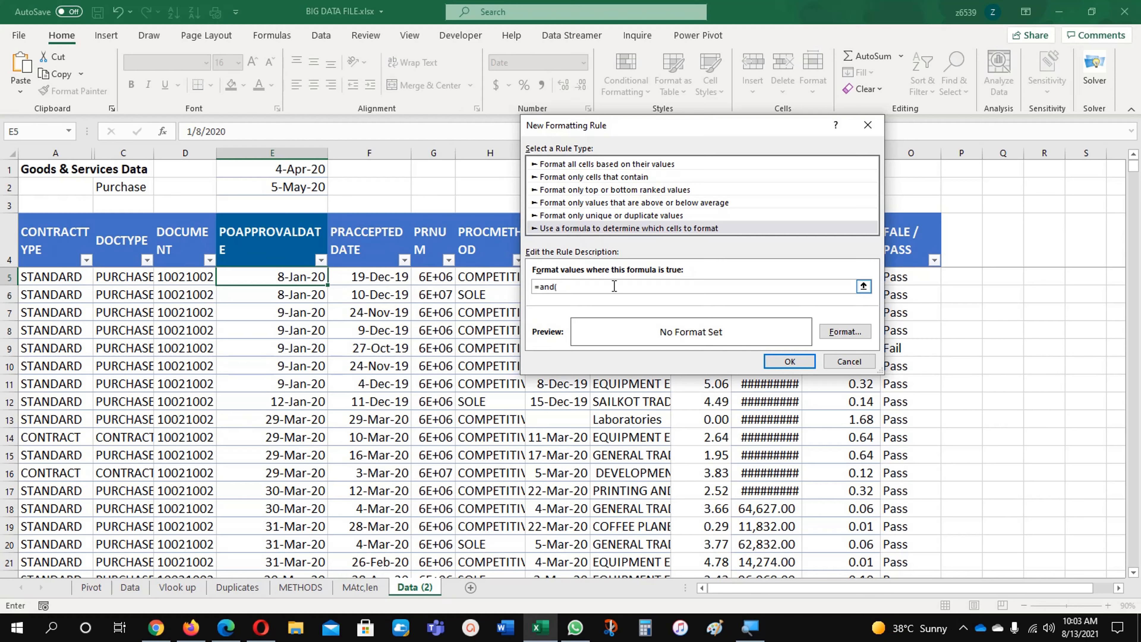
click(290, 277)
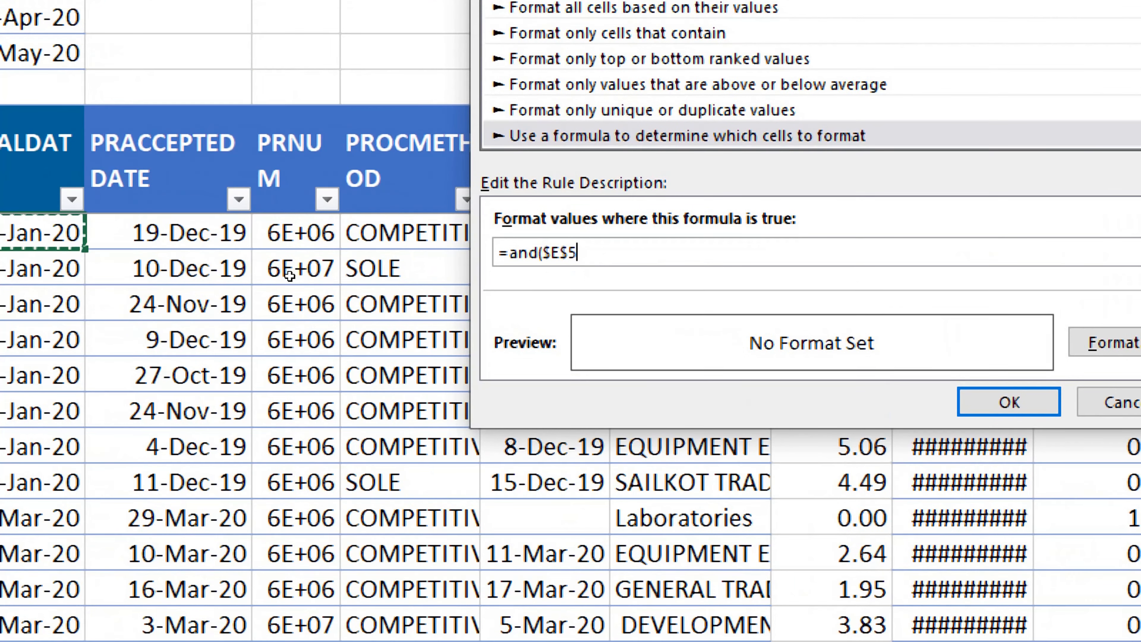
key(F4)
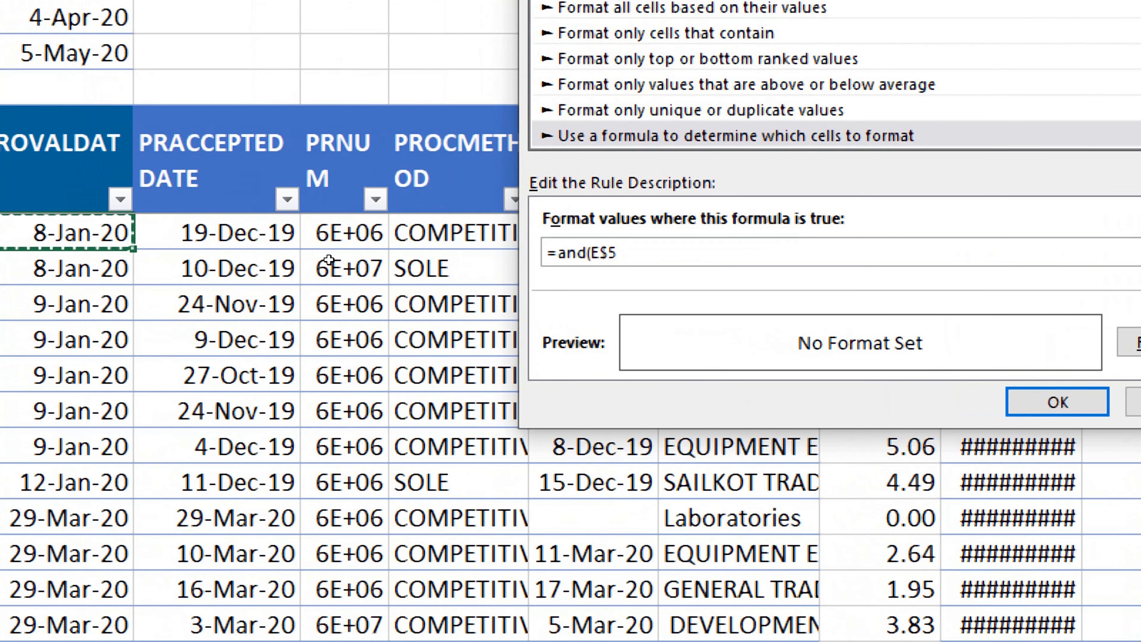
key(F4)
key(F4)
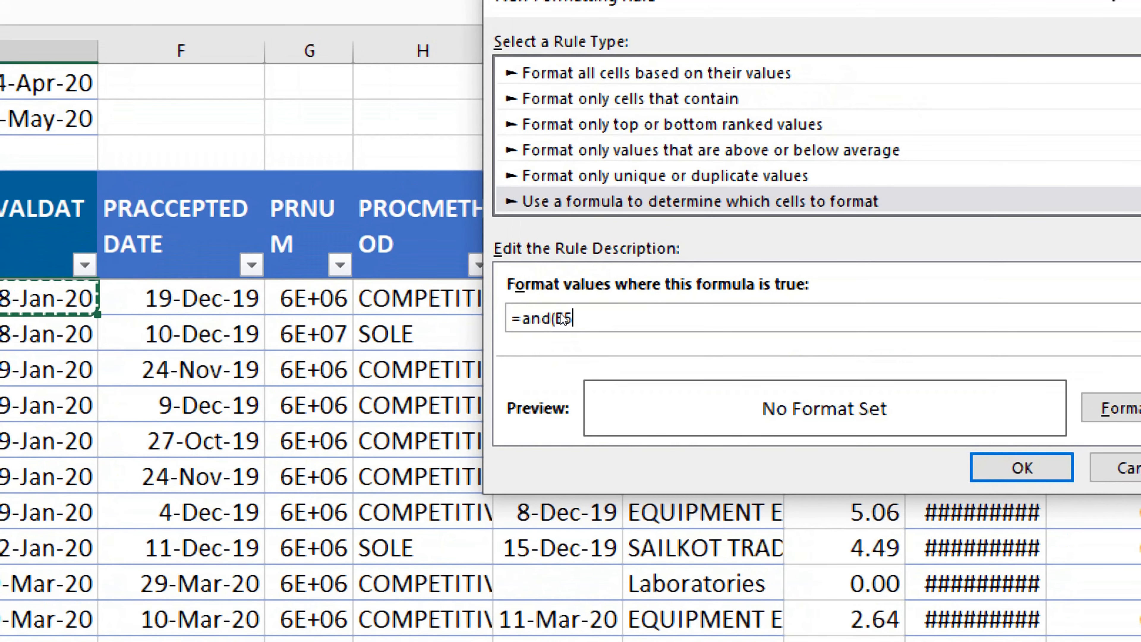
key(F4)
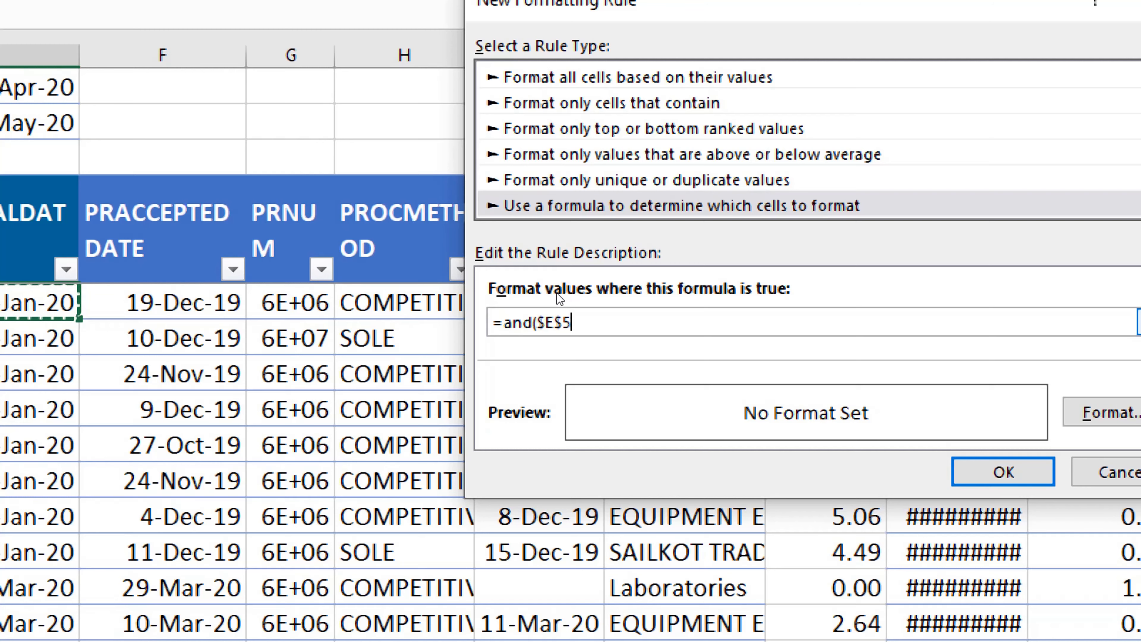
key(F4)
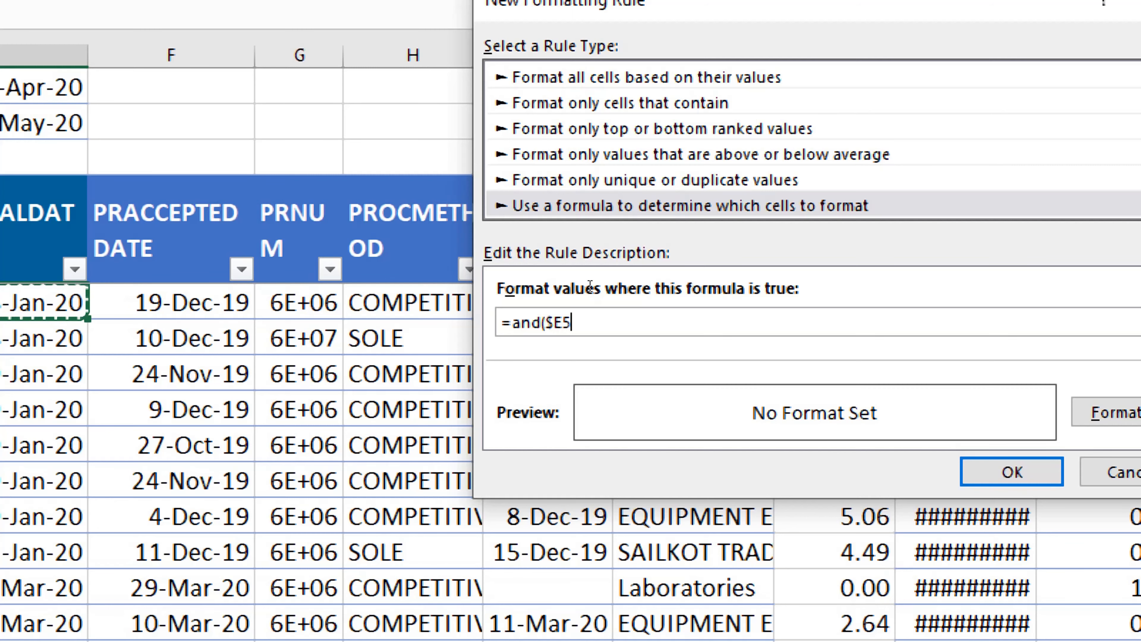
text(>)
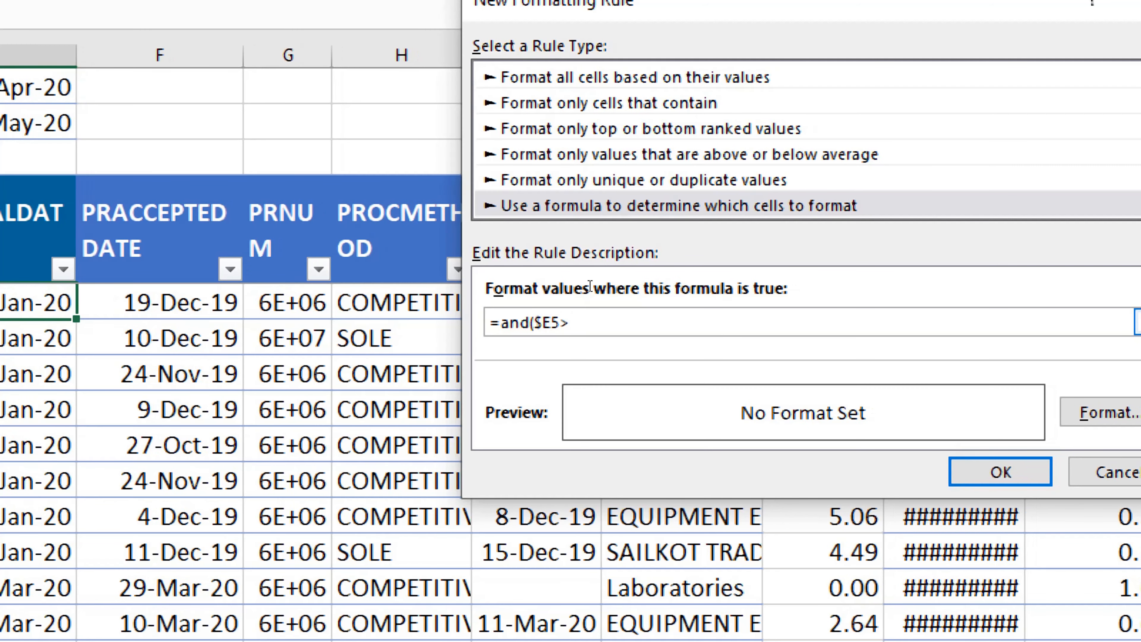
text(=)
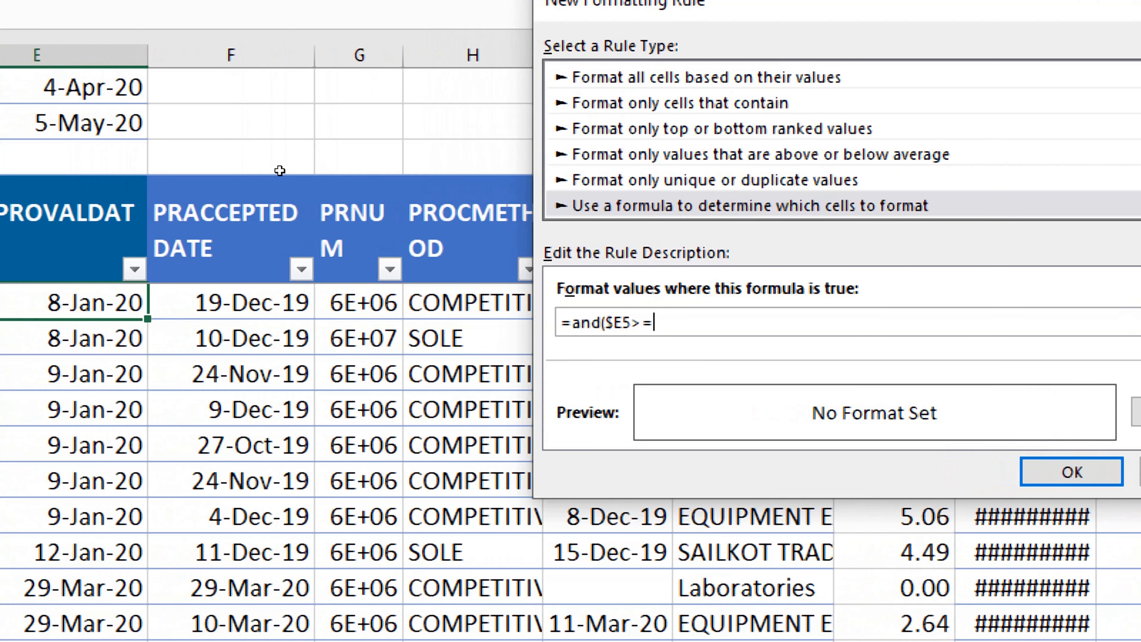
text($E$1)
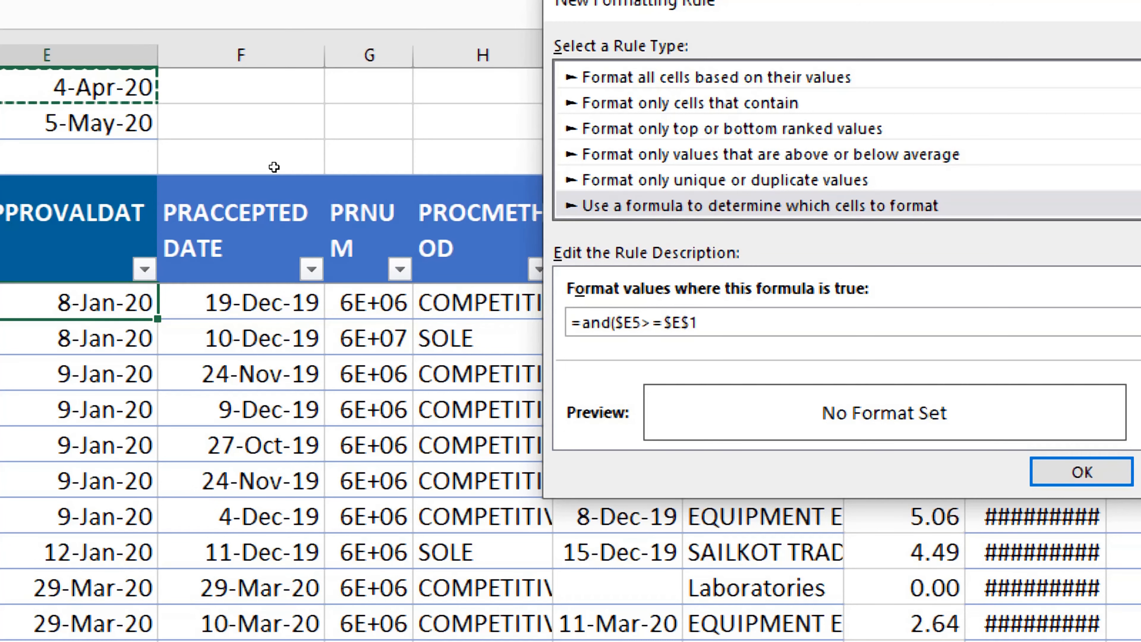
text(,)
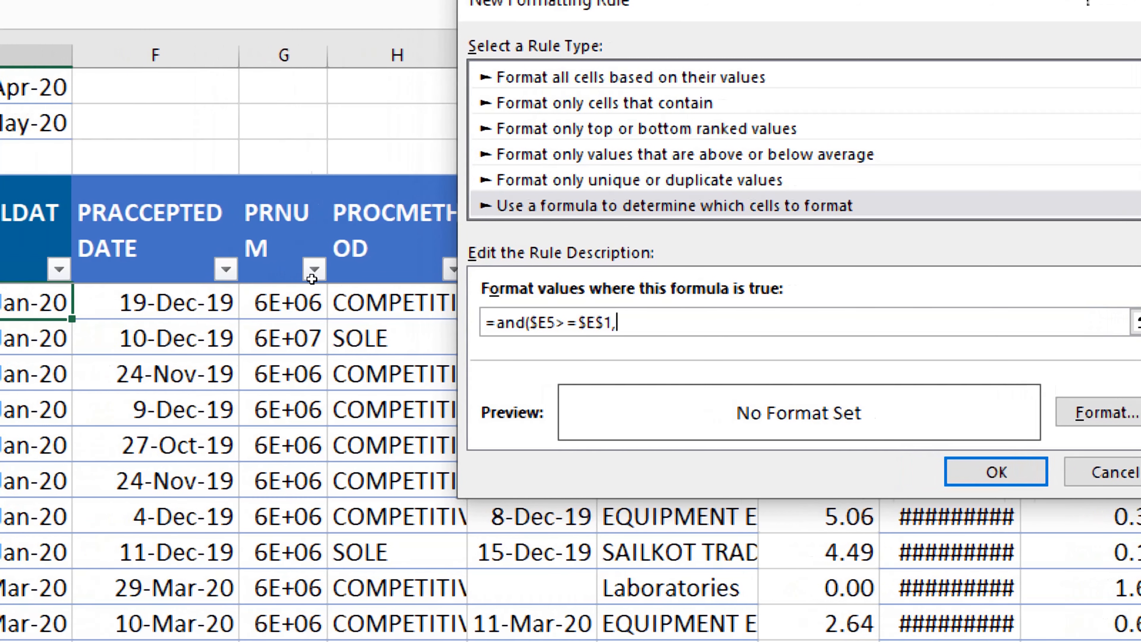
Complete the rule formula with the second condition $E$5<=$E$2 and the closing parenthesis.
click(59, 302)
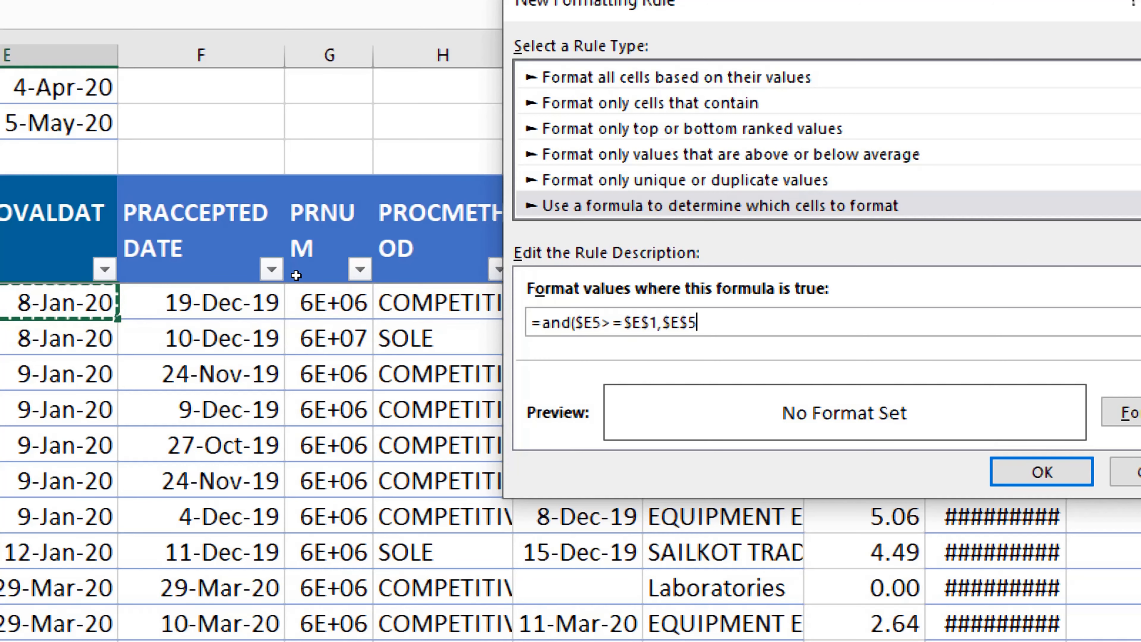
text(<=)
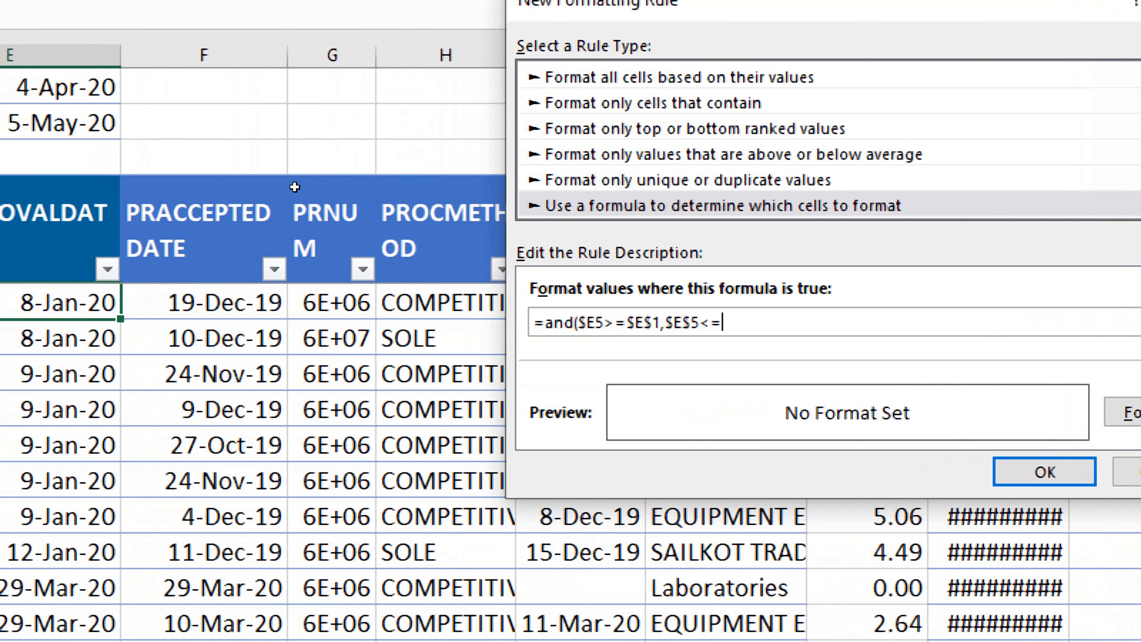
key(Up)
key(Up)
key(Up)
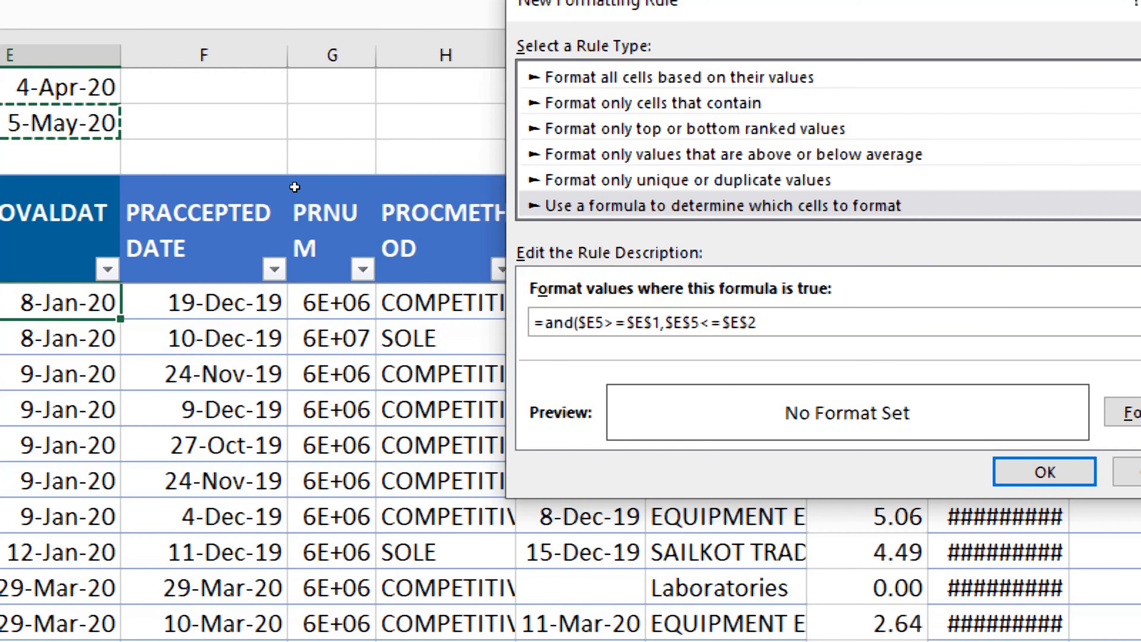
text())
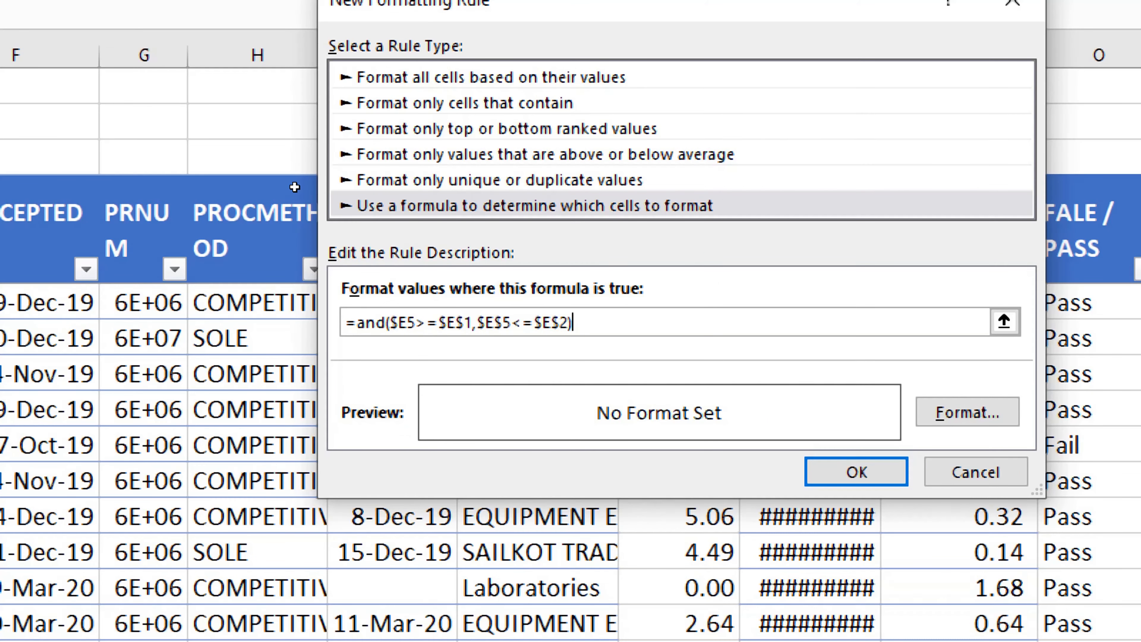
Give the rule a purple fill with a white font and create it.
click(967, 412)
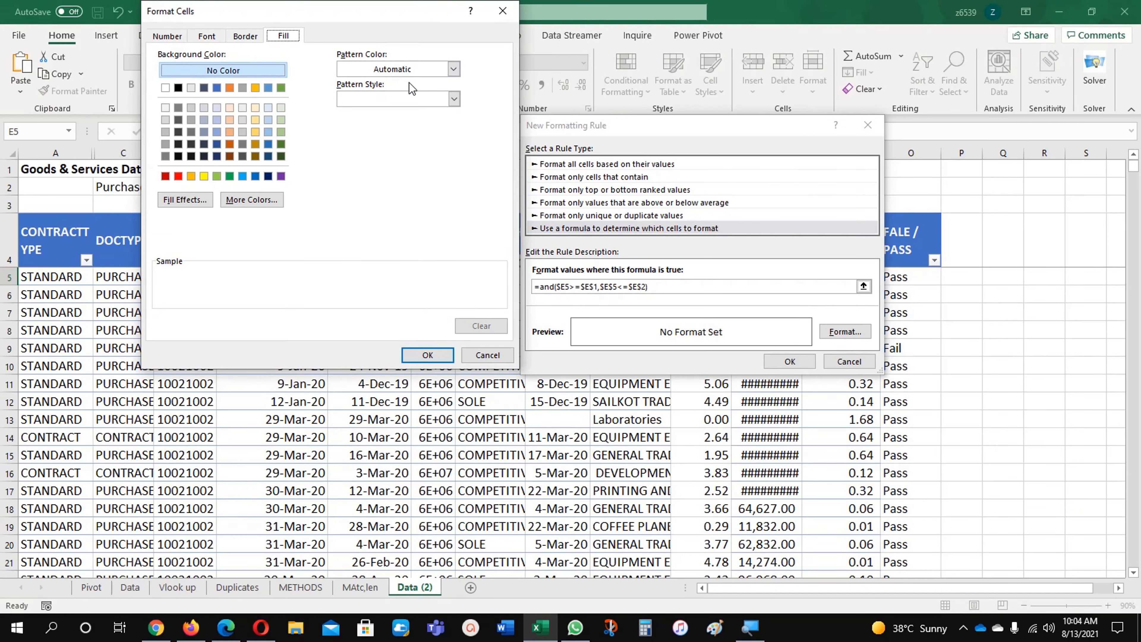
click(280, 176)
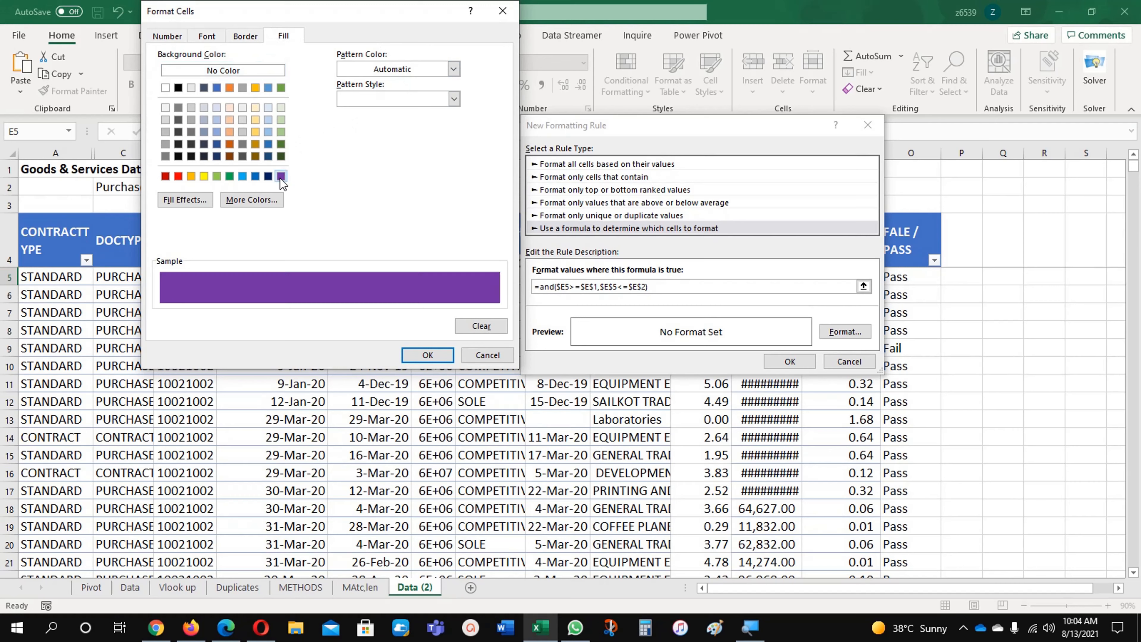
click(207, 36)
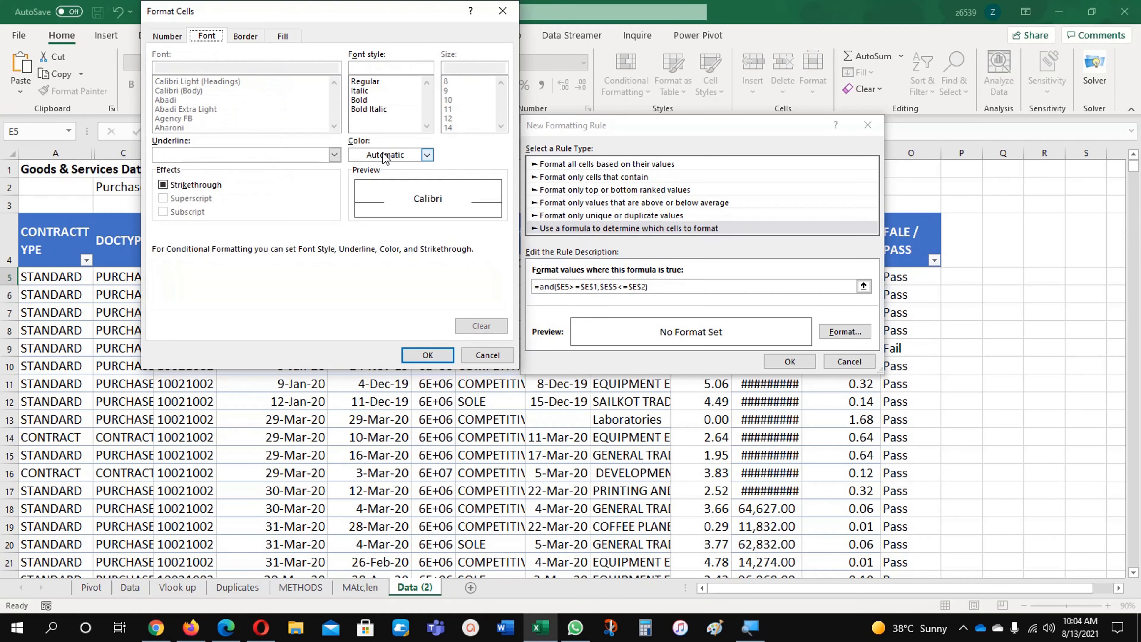
click(385, 154)
click(357, 212)
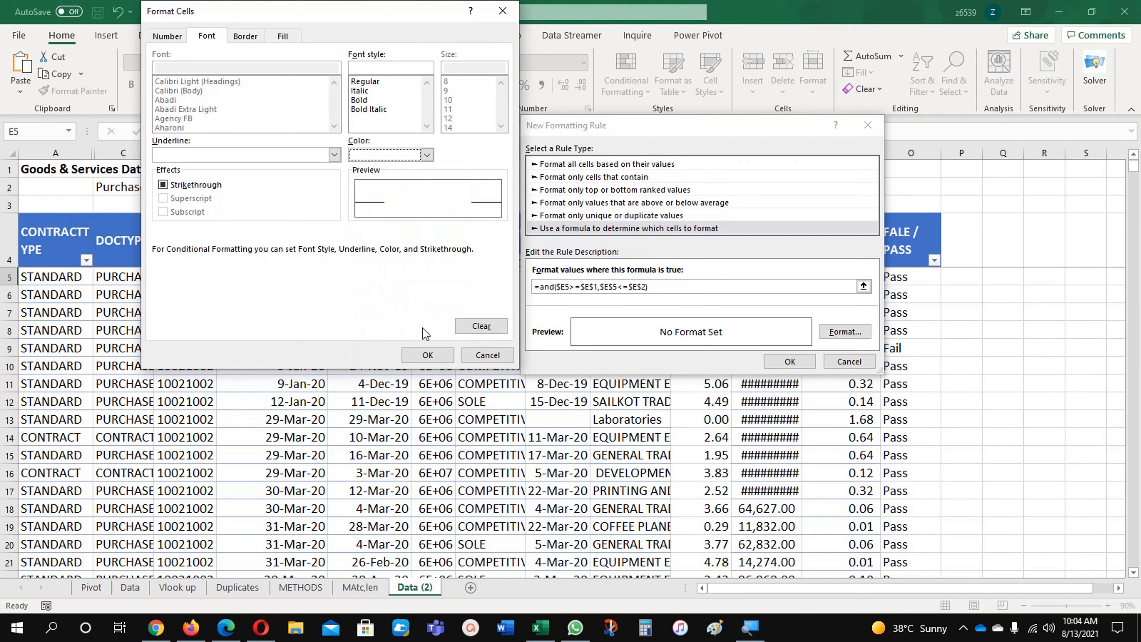
click(438, 355)
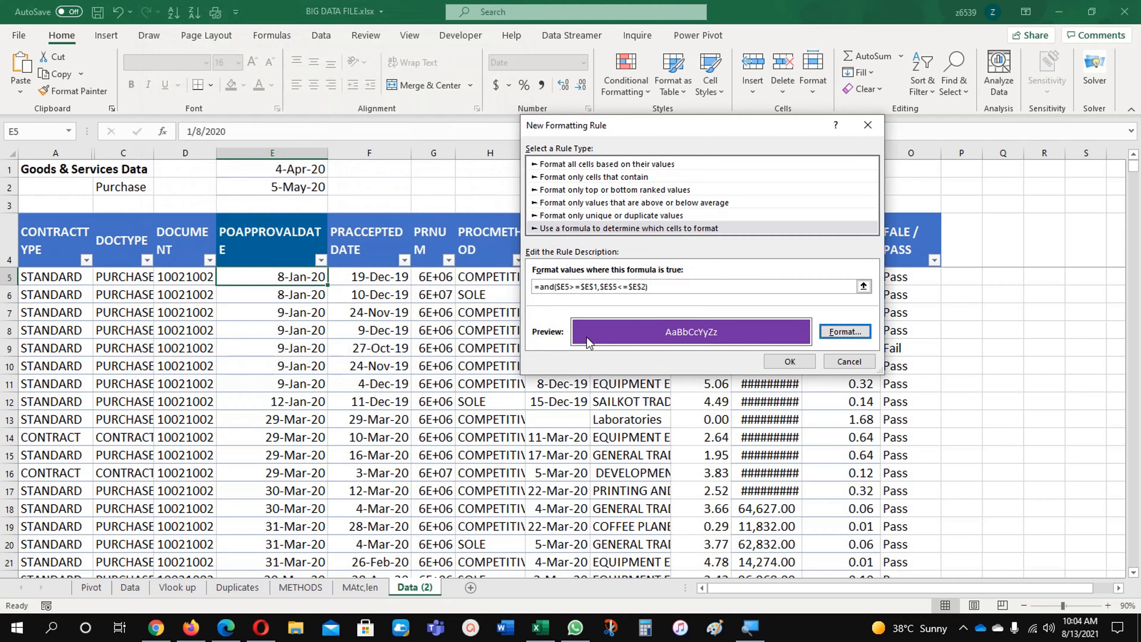
click(775, 365)
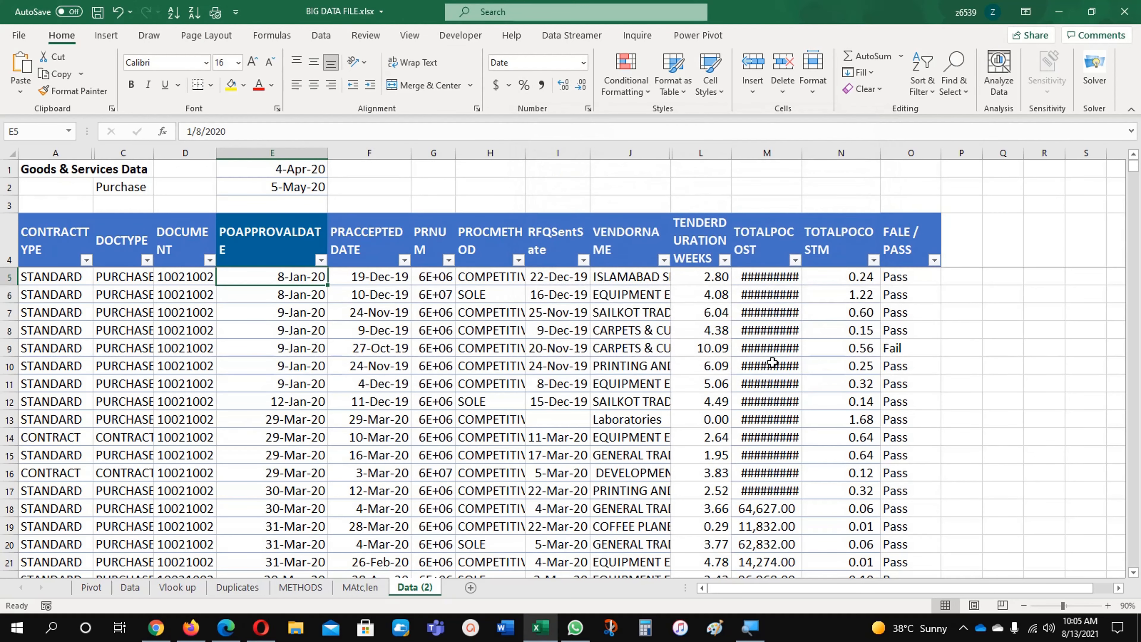
click(299, 366)
scroll(294, 378, down, 5)
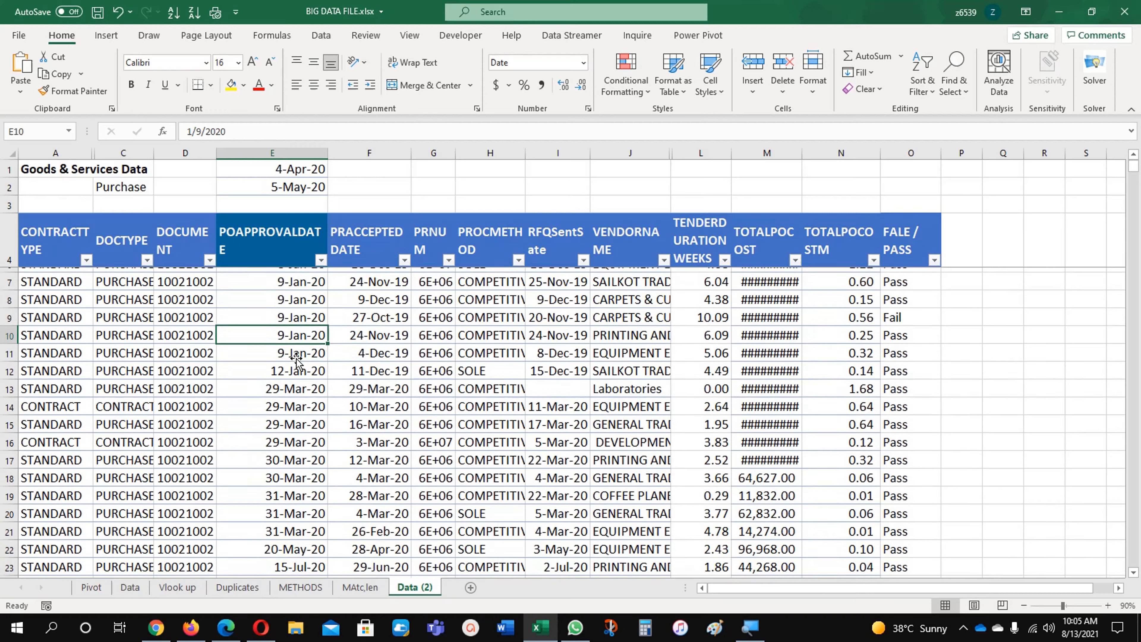
scroll(292, 386, down, 4)
scroll(293, 400, up, 9)
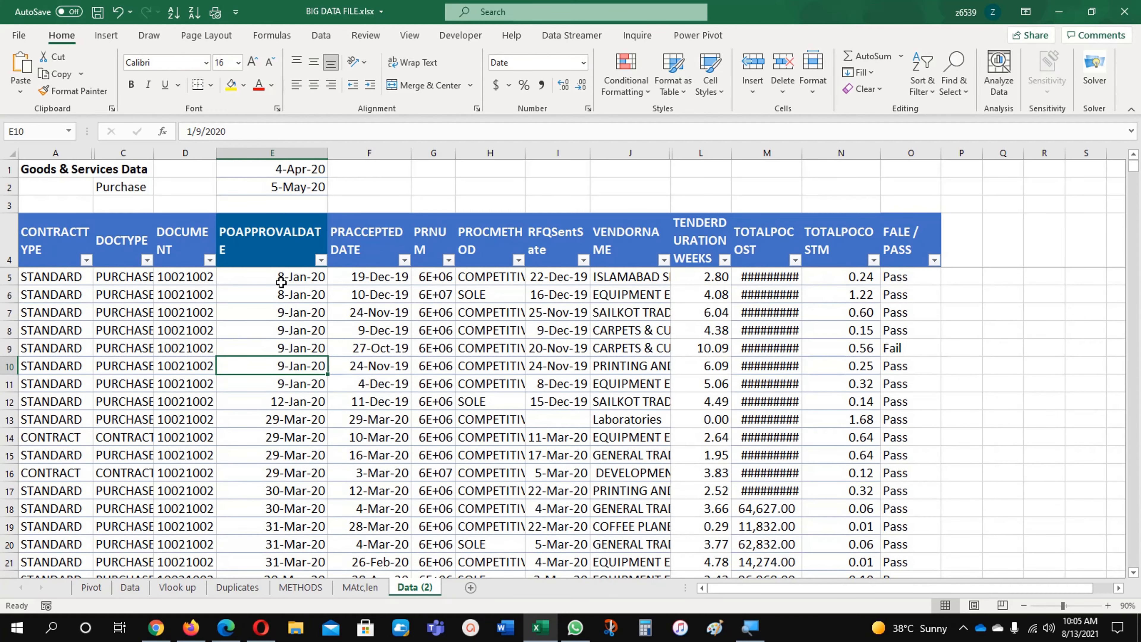
Extend the range of cell E5's purple conditional formatting rule to $A$5:$O$1274 and apply the change.
click(281, 282)
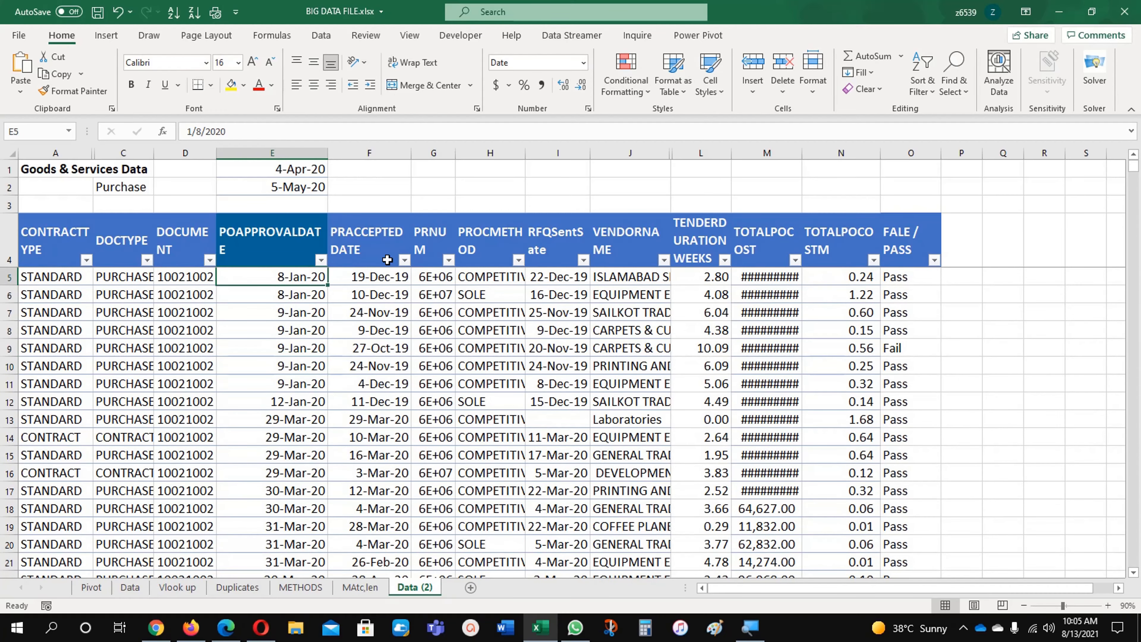
click(620, 73)
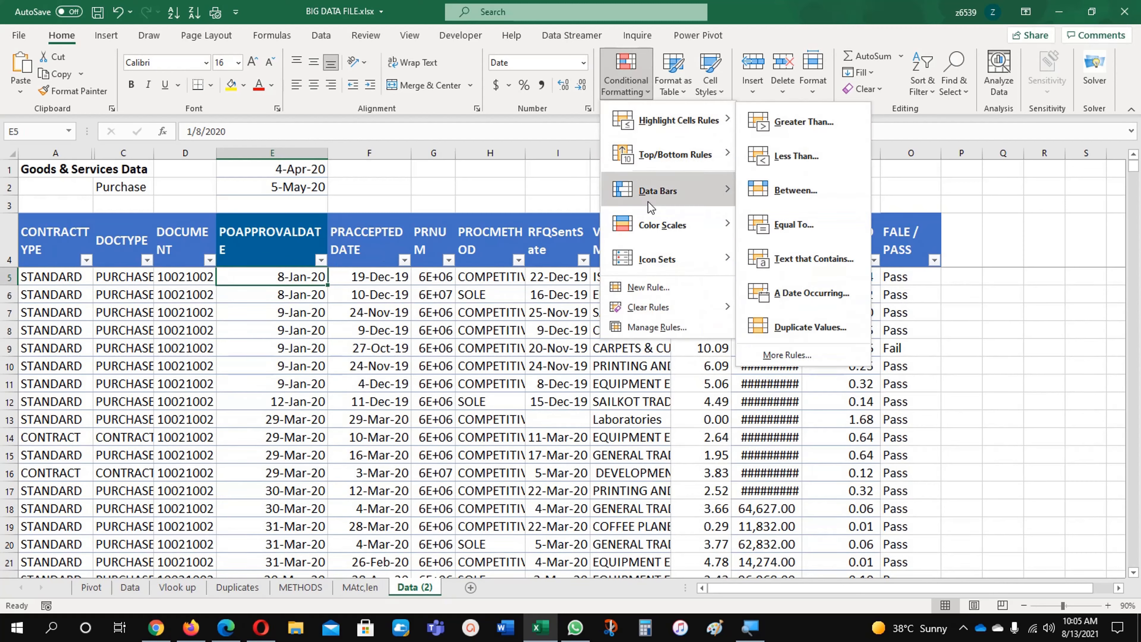
click(657, 327)
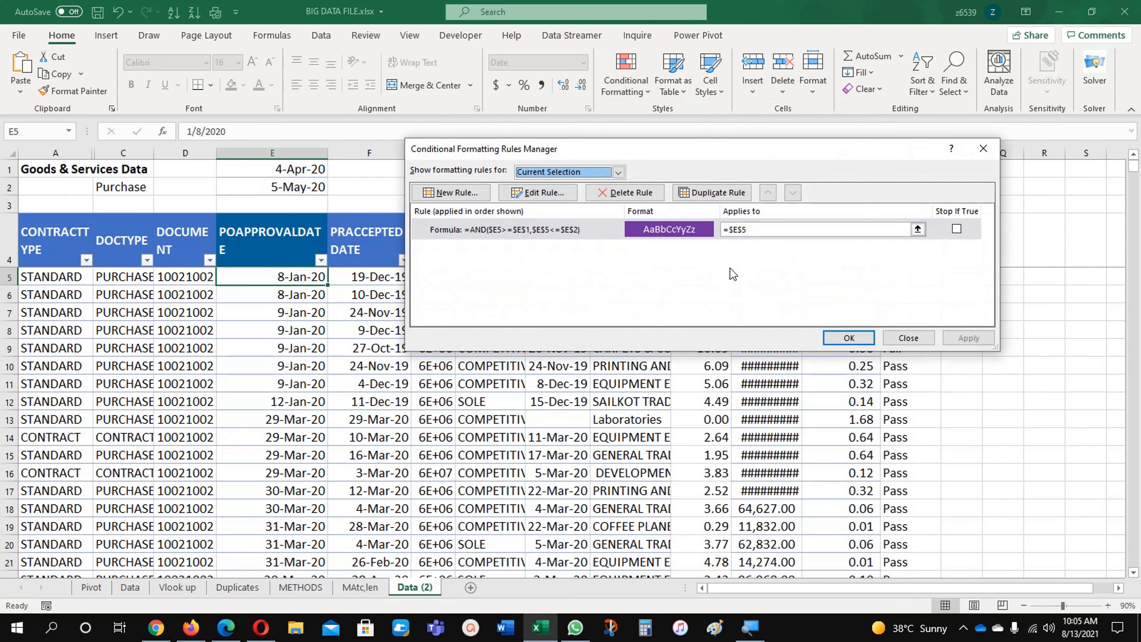
click(763, 230)
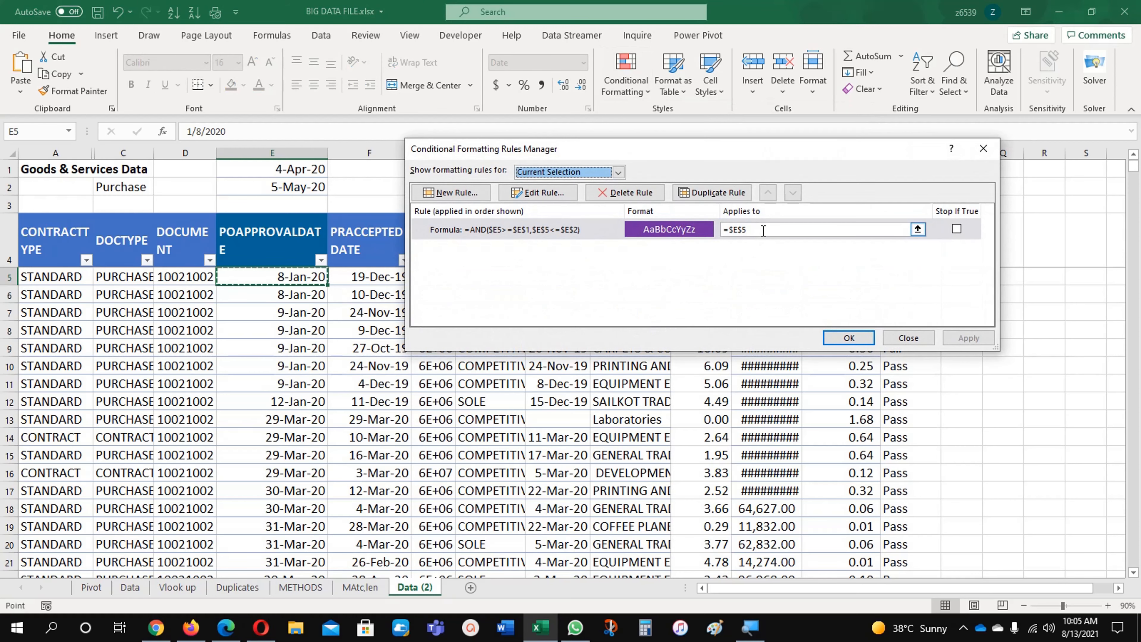
click(917, 229)
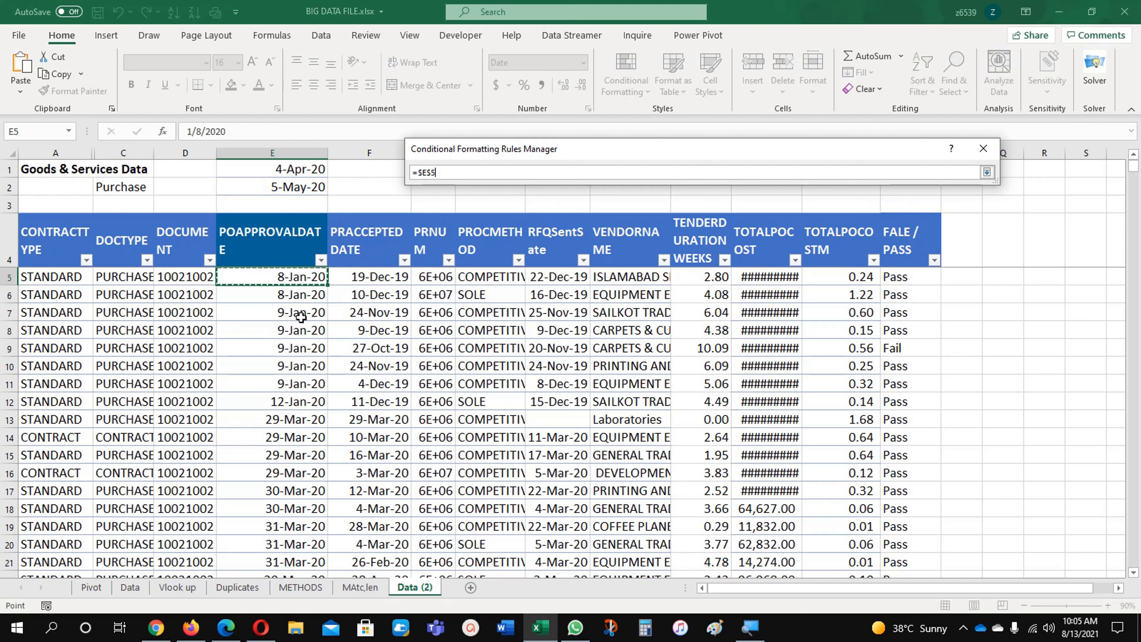
drag(51, 276, 898, 281)
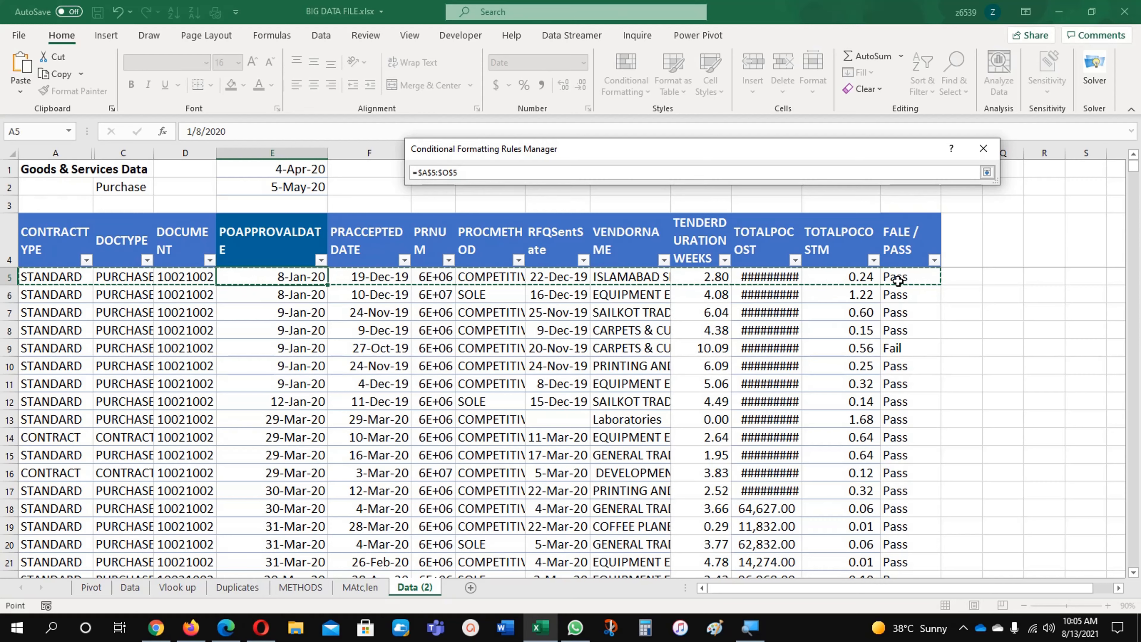
key(ctrl+shift+Down)
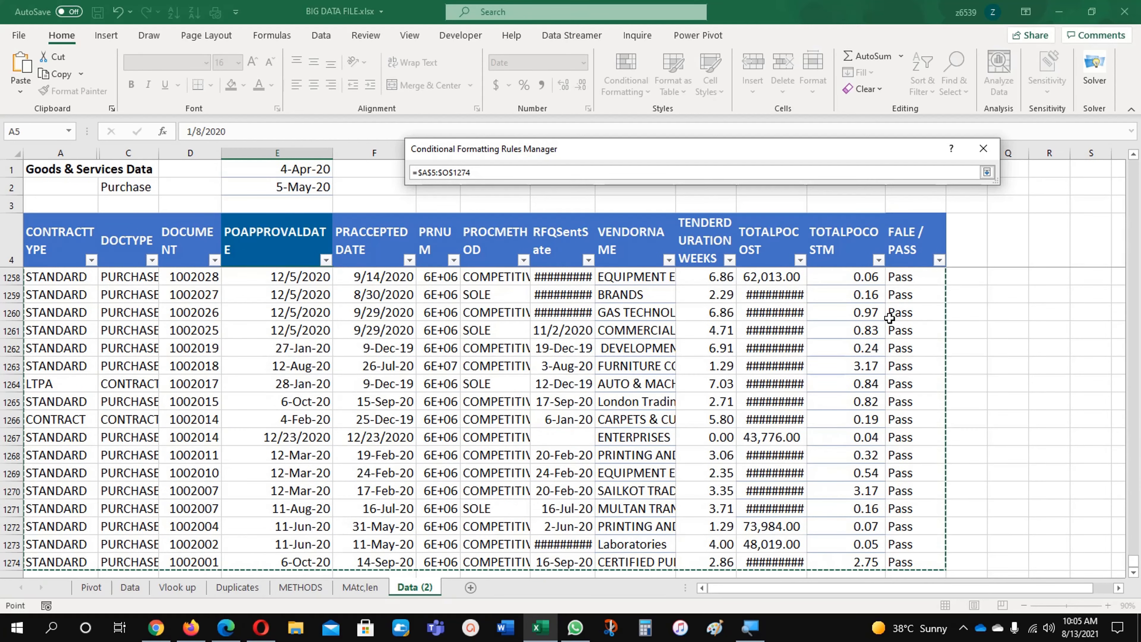
click(987, 176)
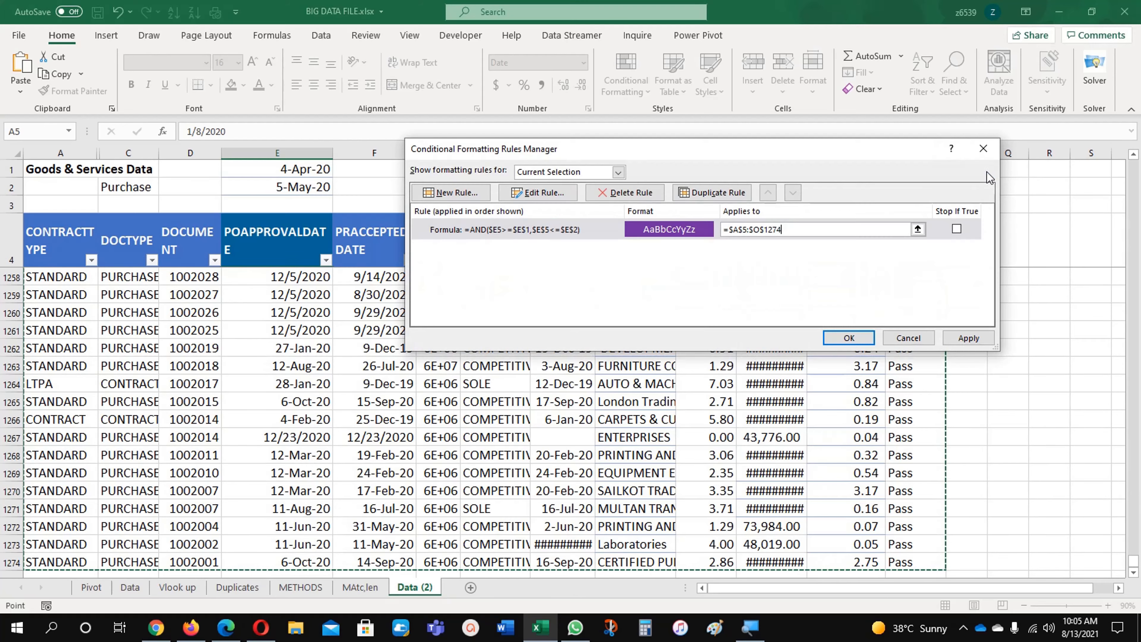
click(848, 337)
Examine which data rows are highlighted by comparing their PO approval dates with the dates in E1 and E2.
scroll(506, 436, up, 20)
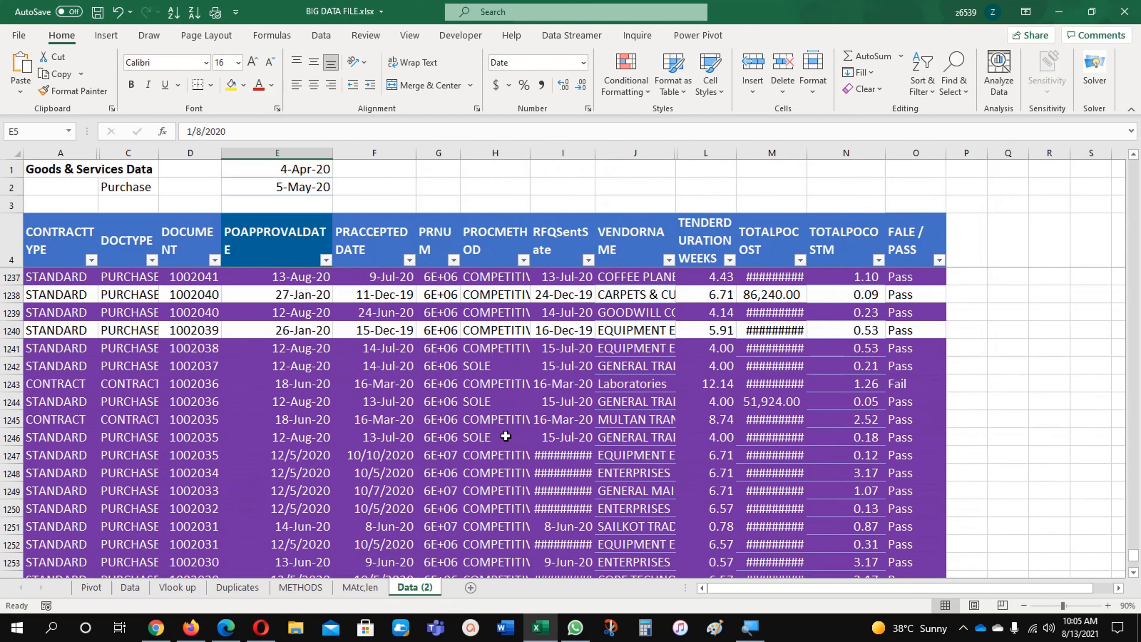
scroll(506, 436, up, 20)
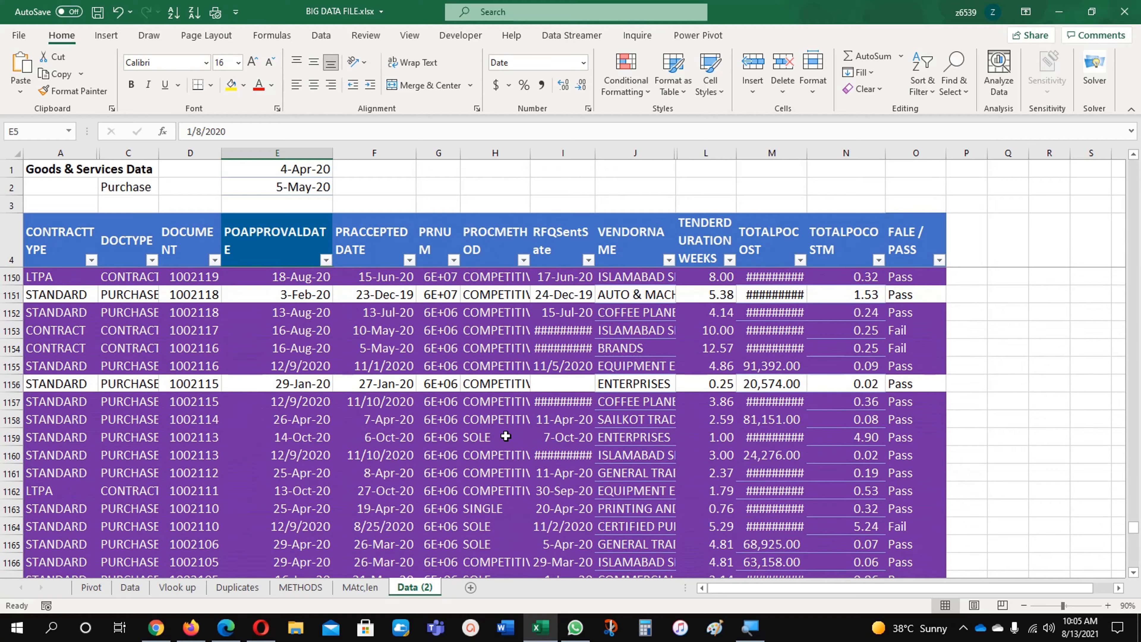
scroll(506, 436, up, 20)
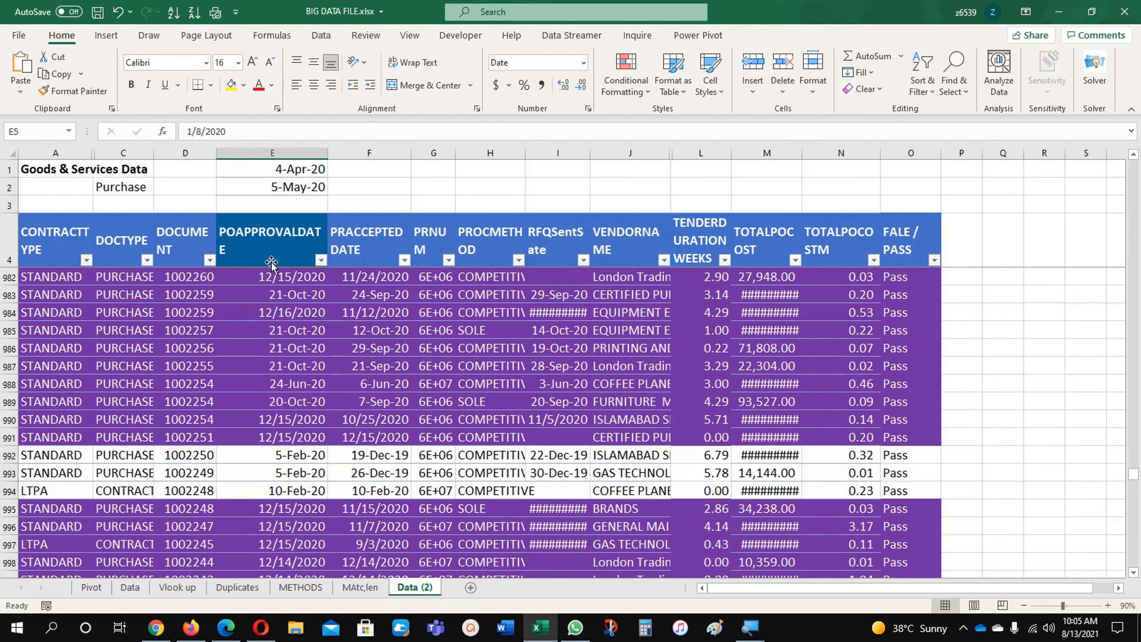
click(270, 262)
key(Down)
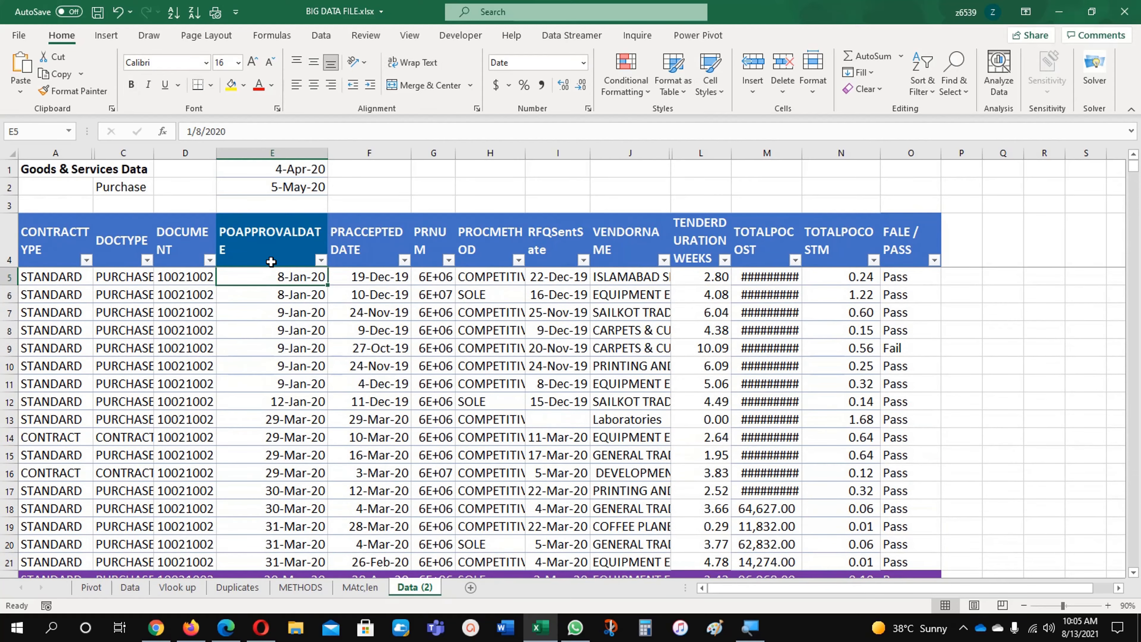
scroll(307, 366, down, 2)
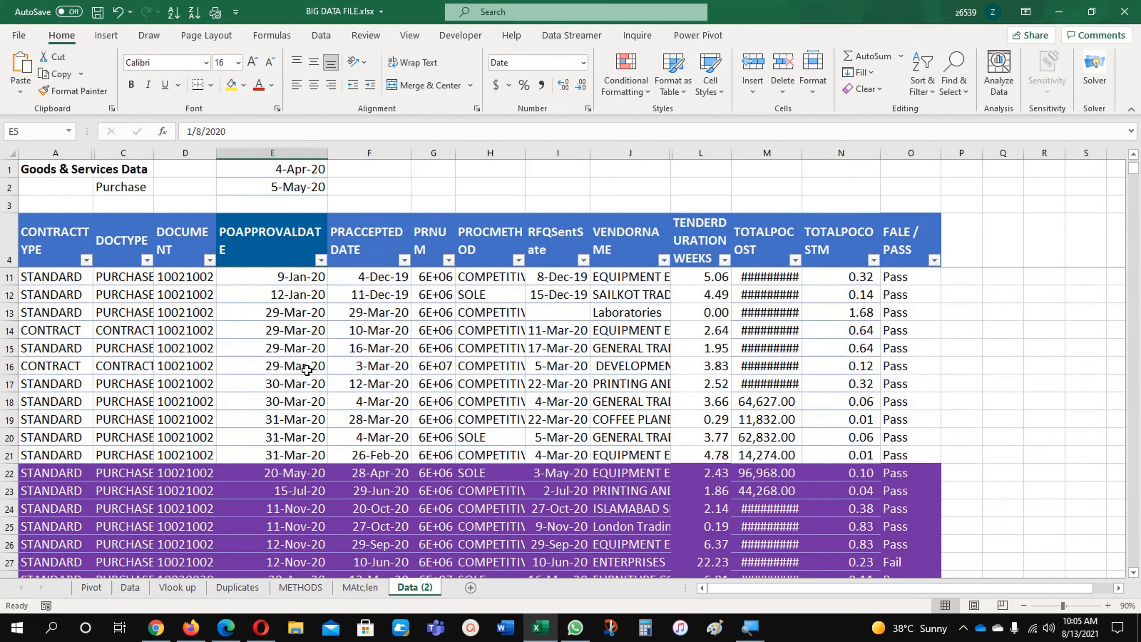
scroll(306, 369, up, 2)
scroll(307, 370, down, 9)
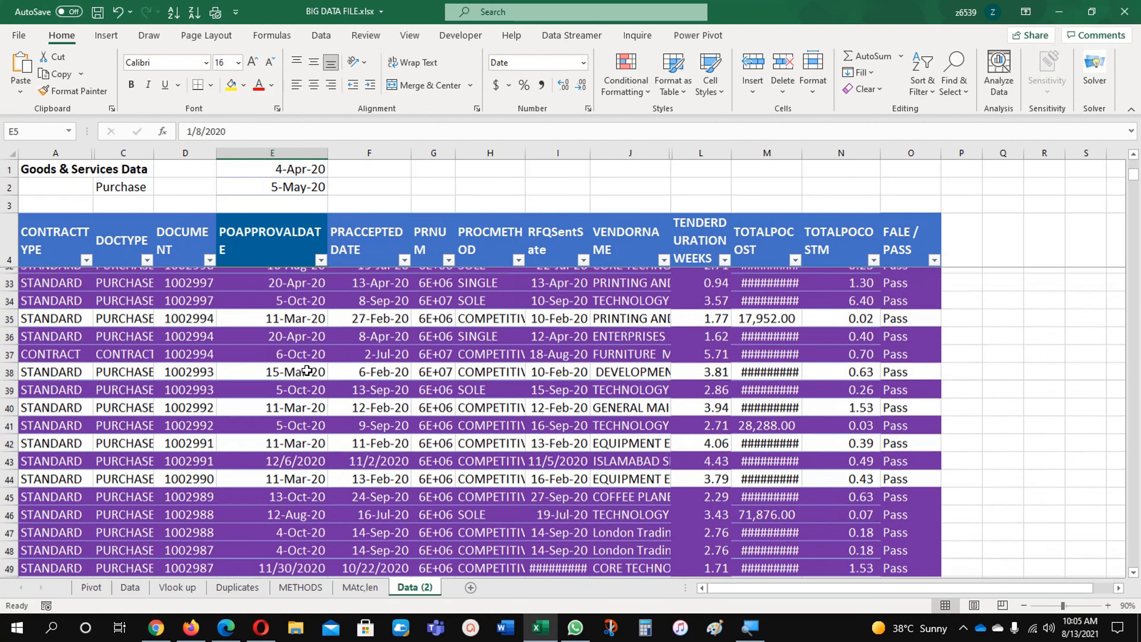
scroll(307, 370, down, 8)
scroll(307, 369, up, 8)
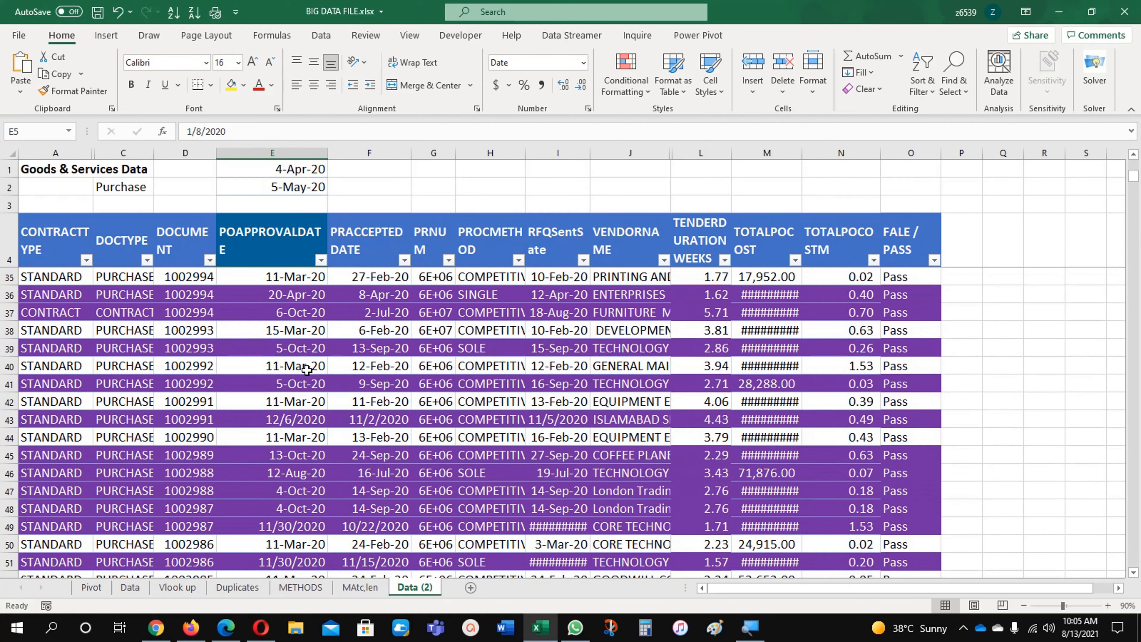
scroll(307, 369, up, 10)
scroll(307, 369, down, 3)
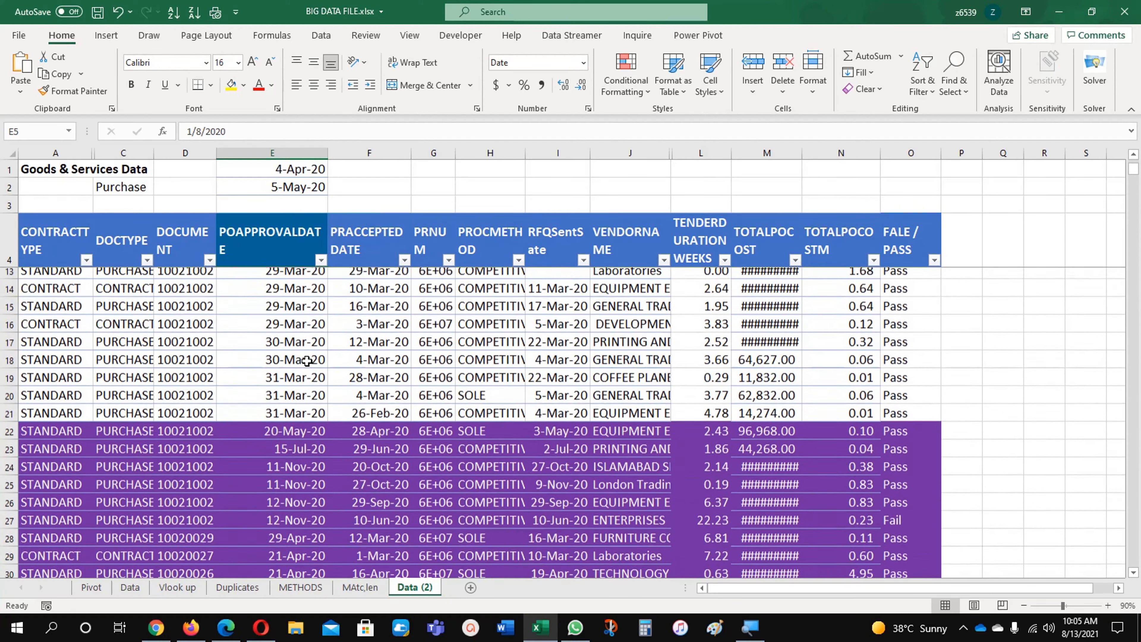
Set the start date in cell E1 to 1 January 2020 (01/1/2020).
click(298, 170)
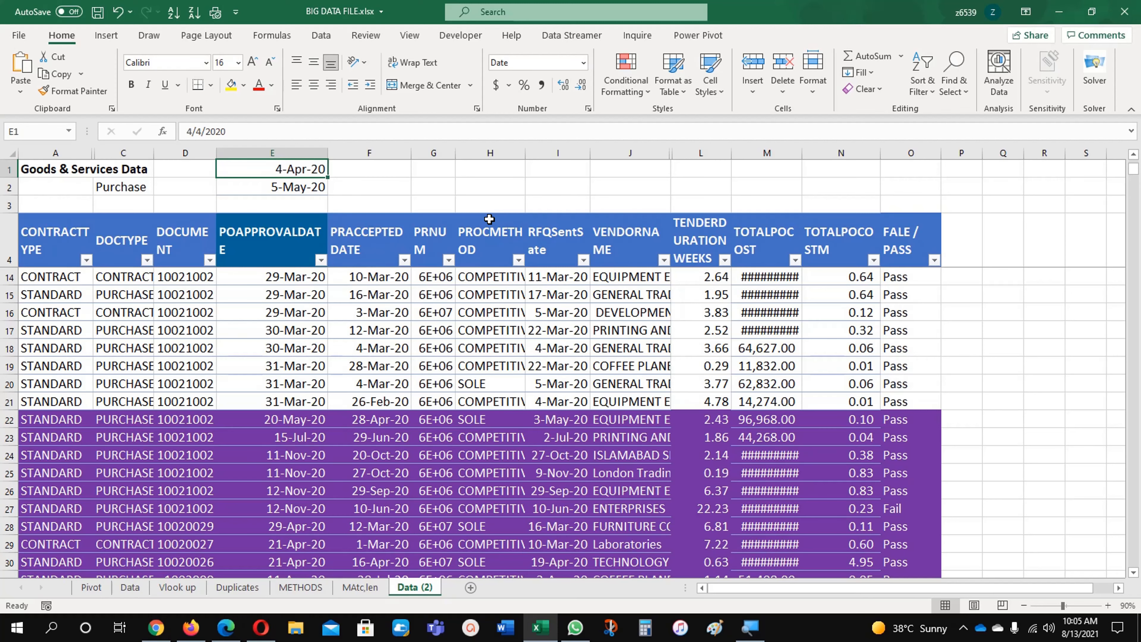
text(01)
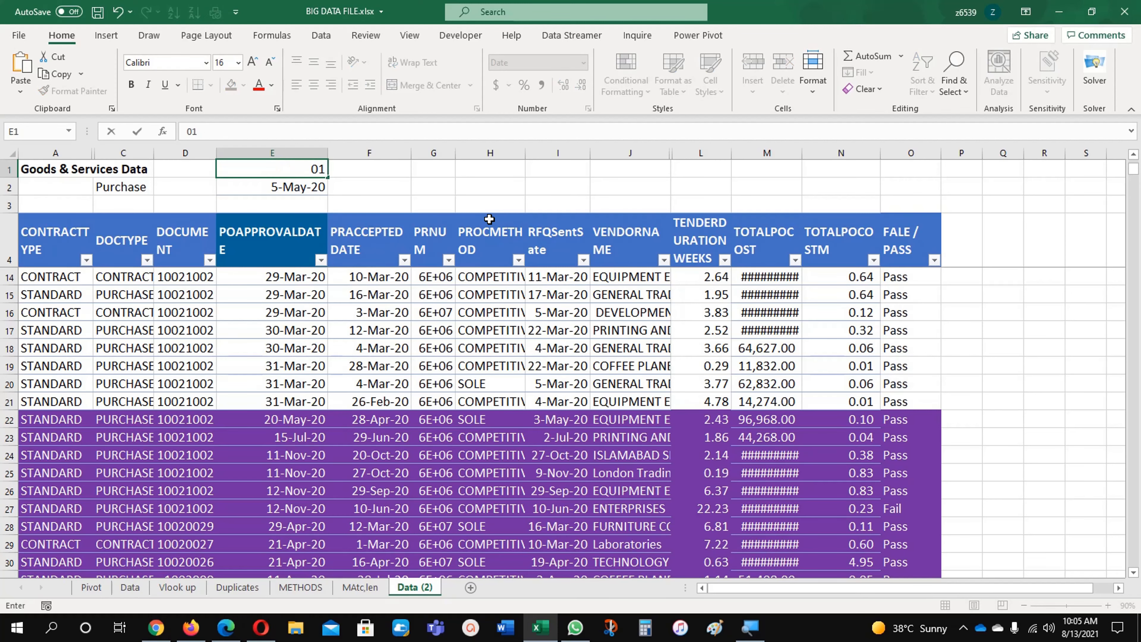
text(/1/2020)
key(Return)
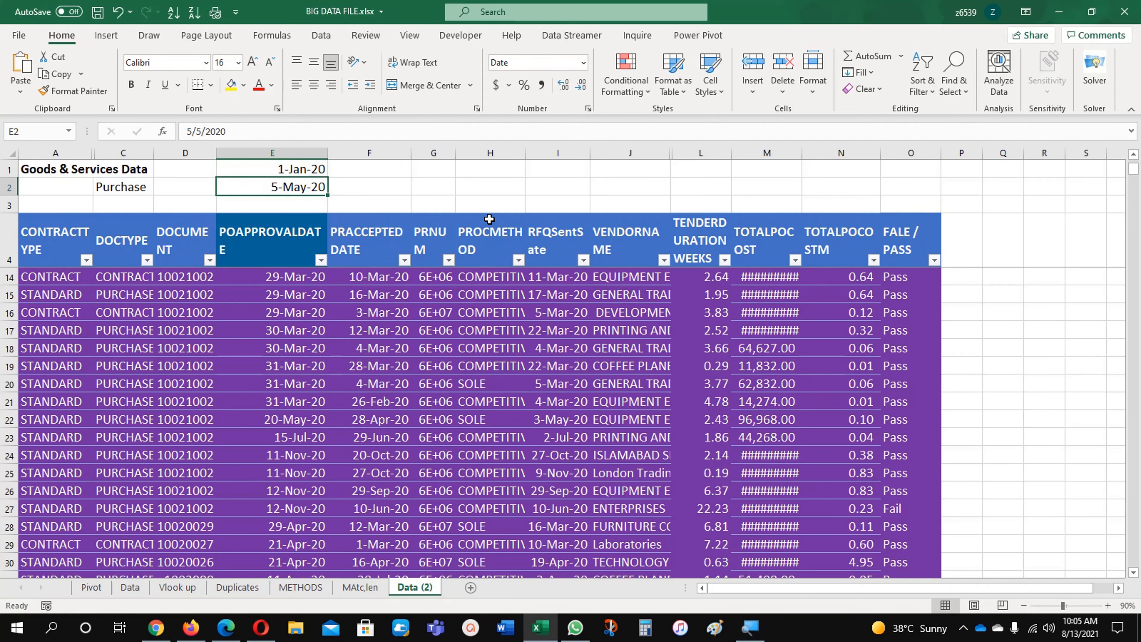
Check the highlighting down the data with the new start date and compare it with the date limits in E1 and E2.
scroll(449, 418, up, 3)
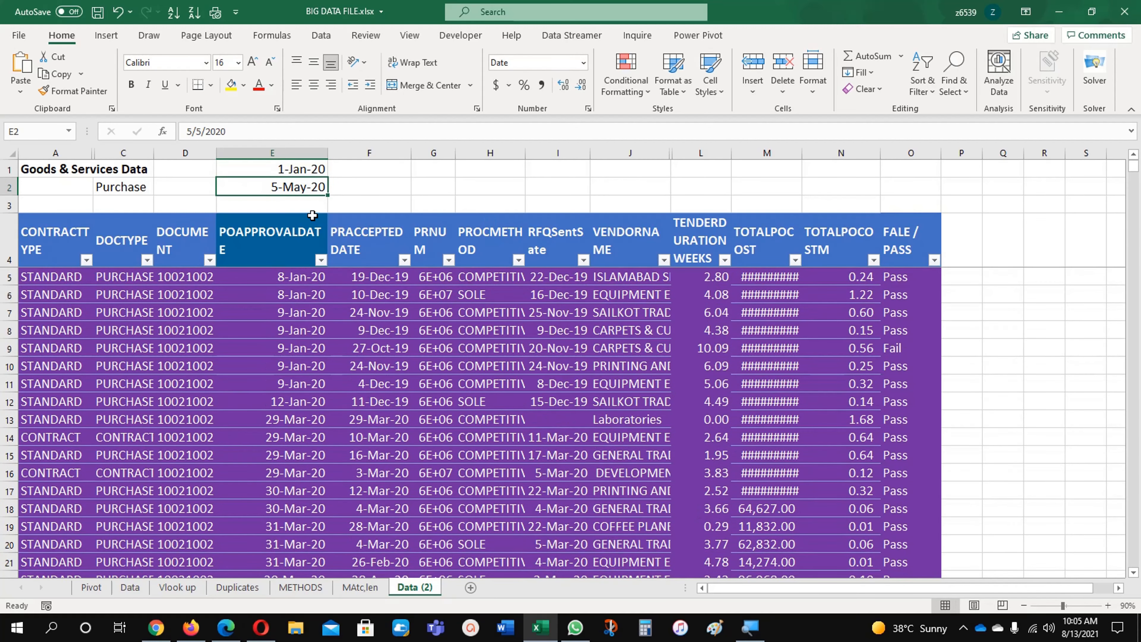
scroll(377, 449, down, 20)
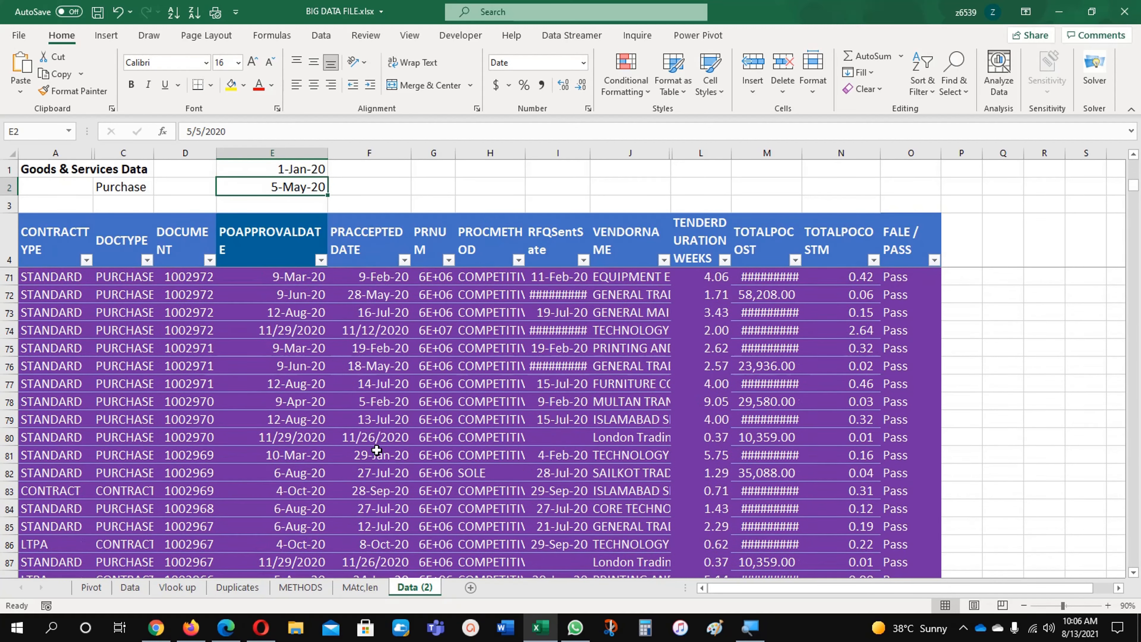
scroll(377, 449, down, 20)
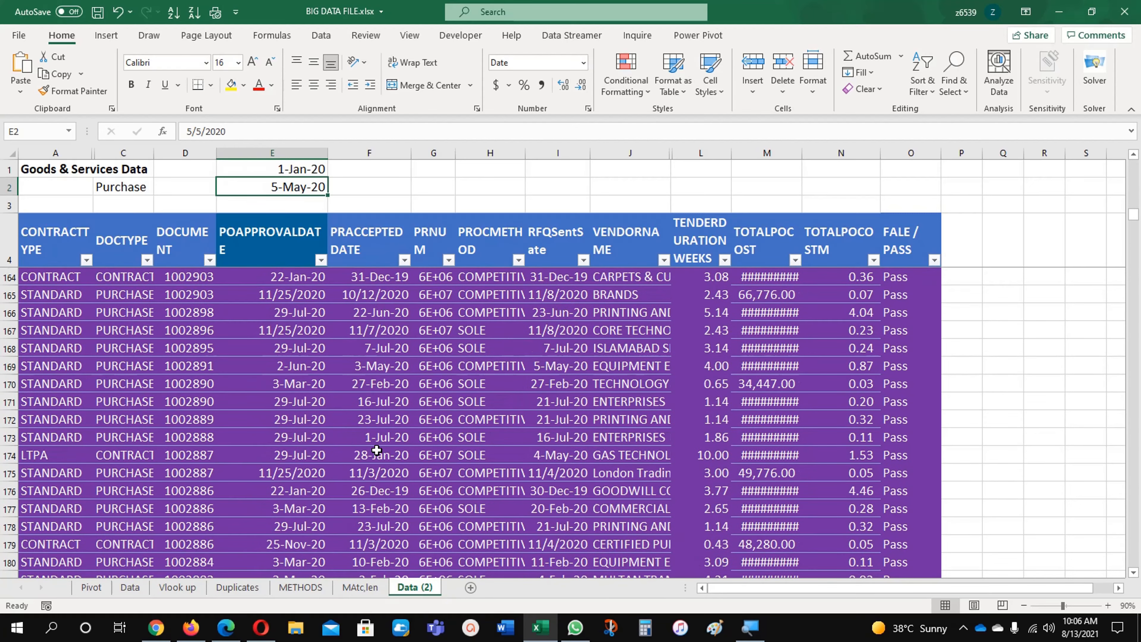
scroll(377, 450, down, 20)
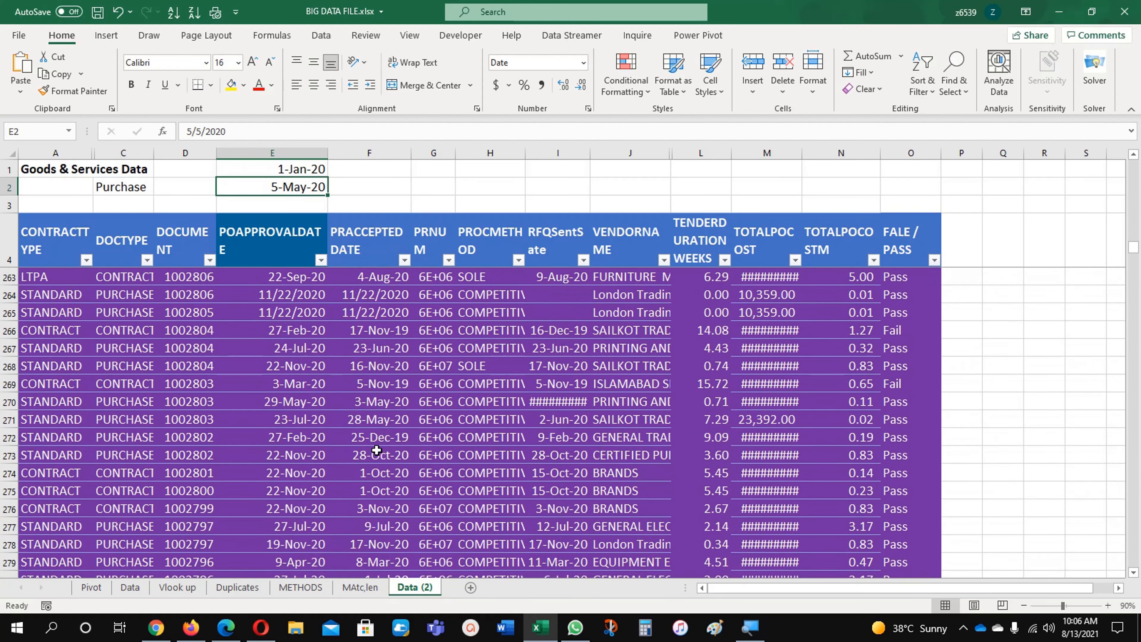
scroll(376, 449, down, 20)
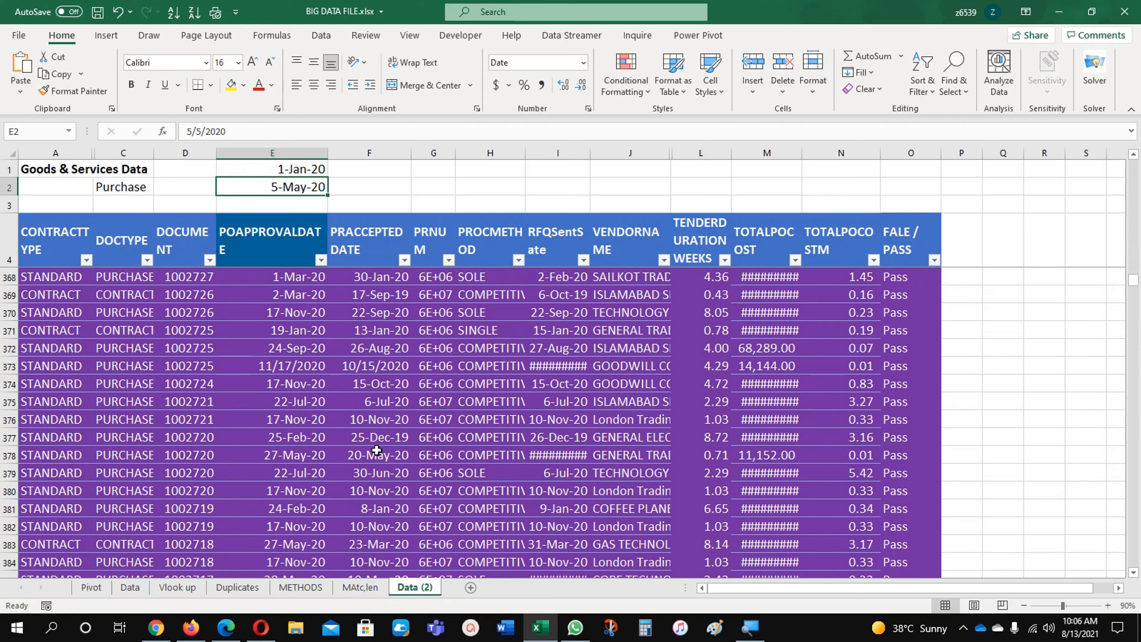
key(ctrl+Home)
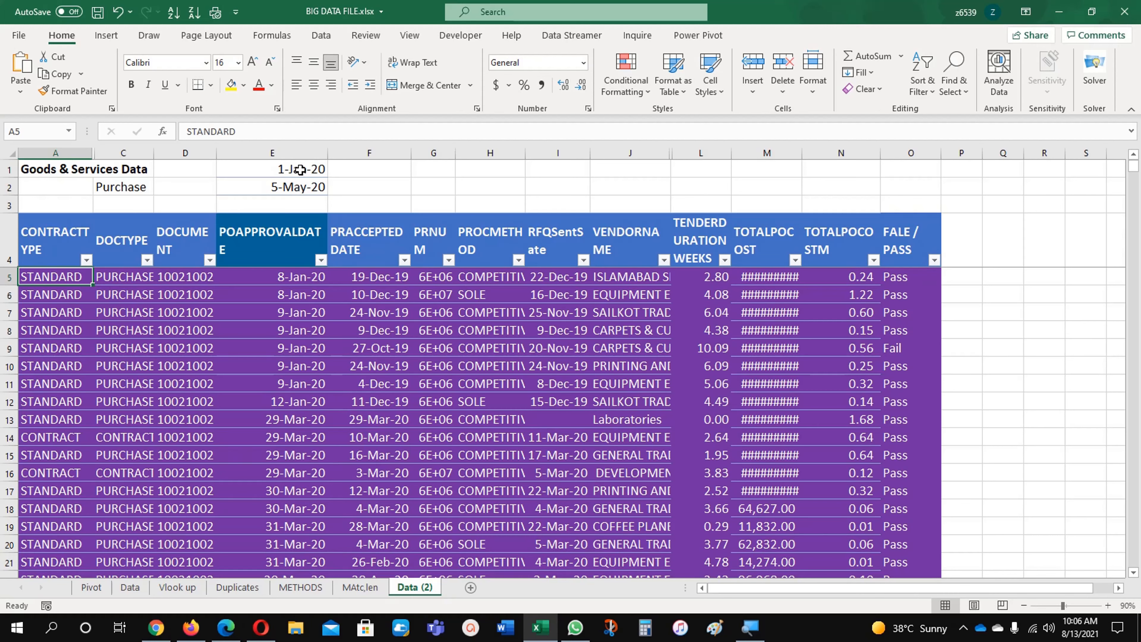
drag(300, 169, 300, 183)
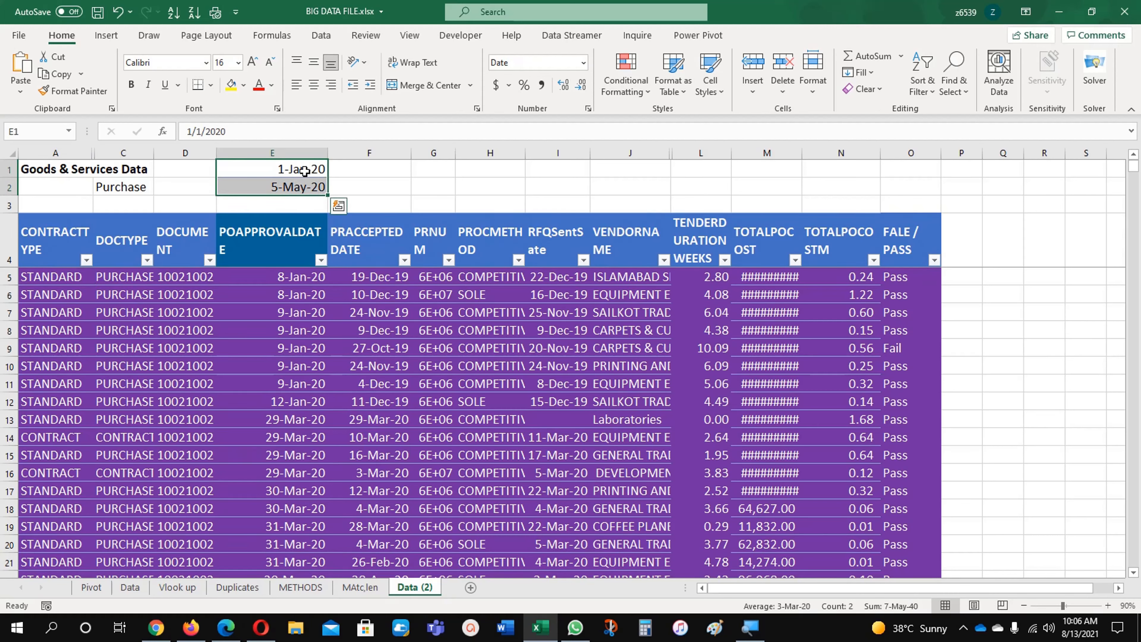
click(304, 173)
click(297, 188)
click(298, 169)
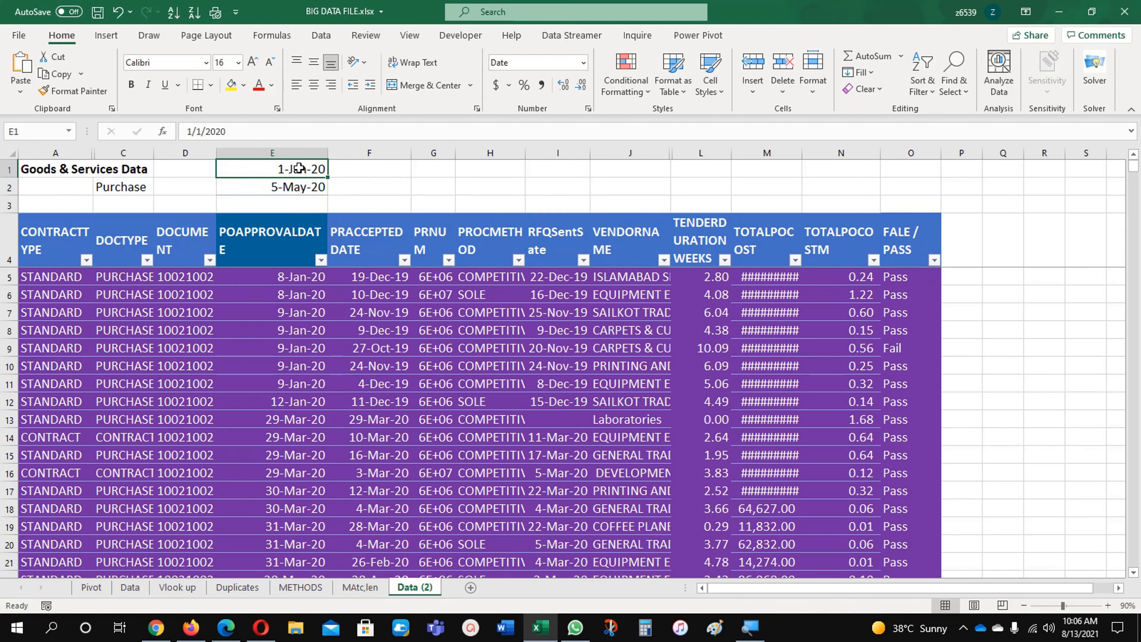
click(300, 188)
click(298, 170)
Format the dates in E1:E2 as plain numbers without decimal places.
drag(302, 169, 322, 182)
click(439, 193)
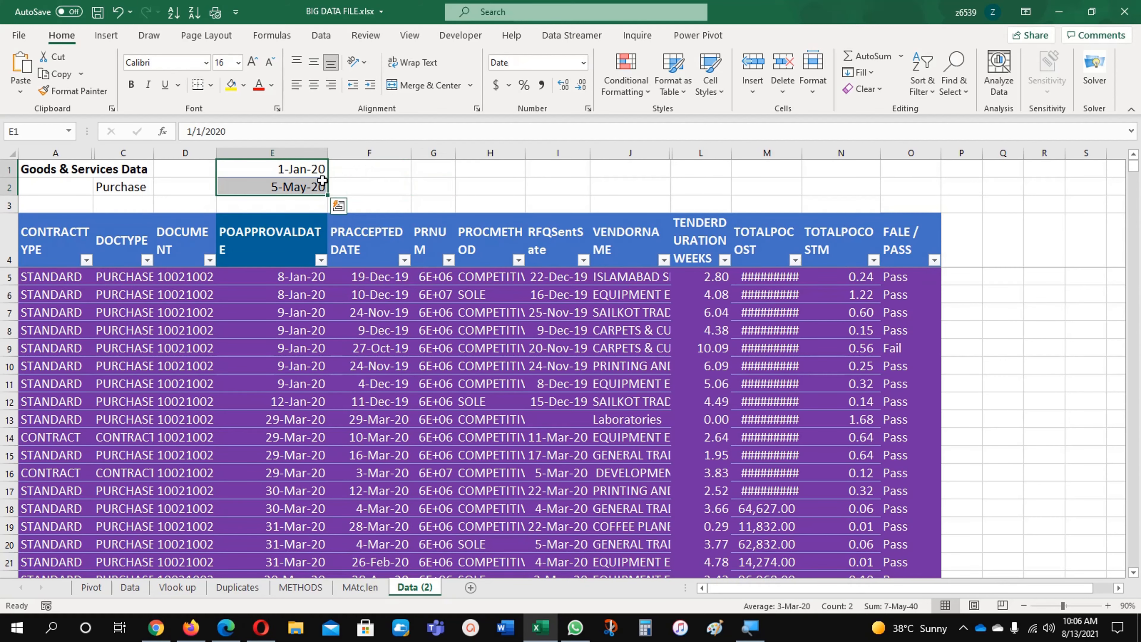
click(583, 63)
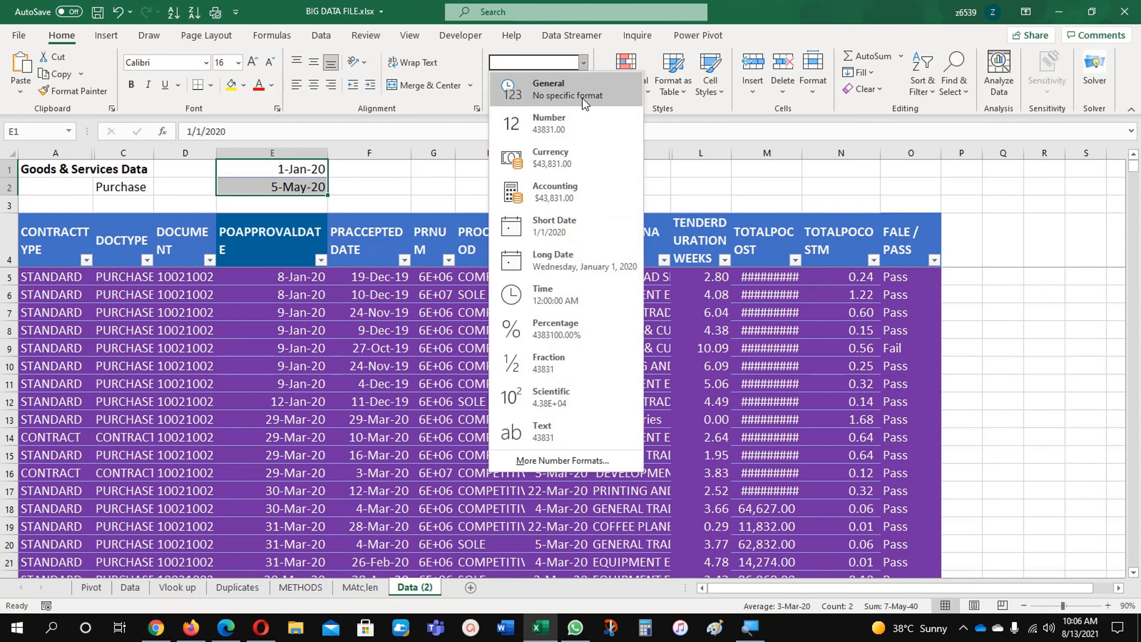
click(568, 126)
click(364, 186)
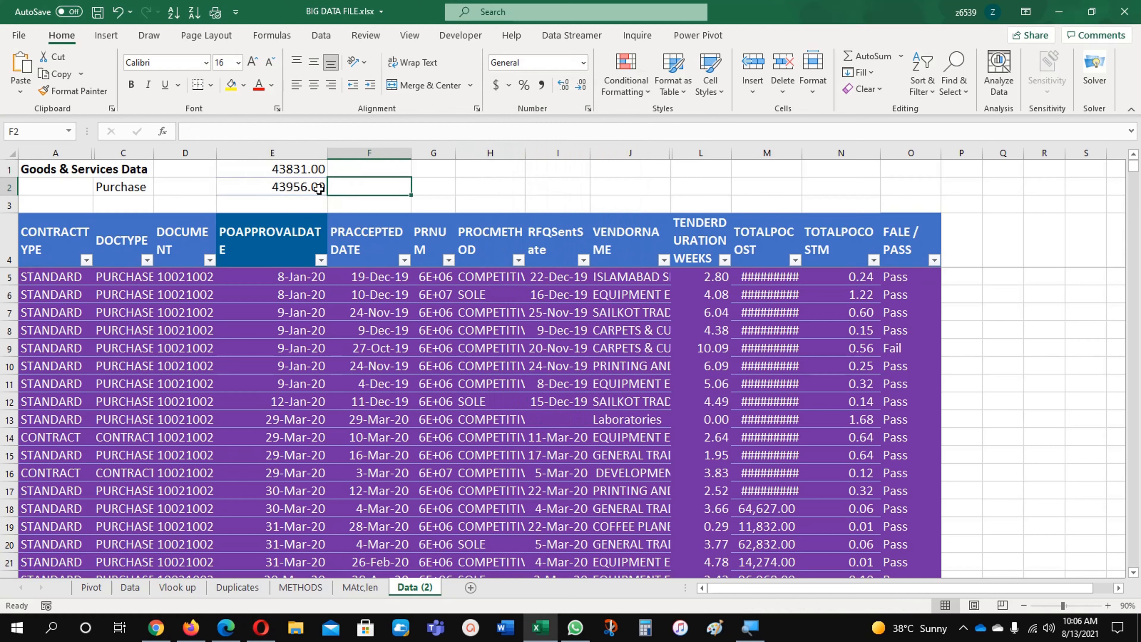
click(310, 173)
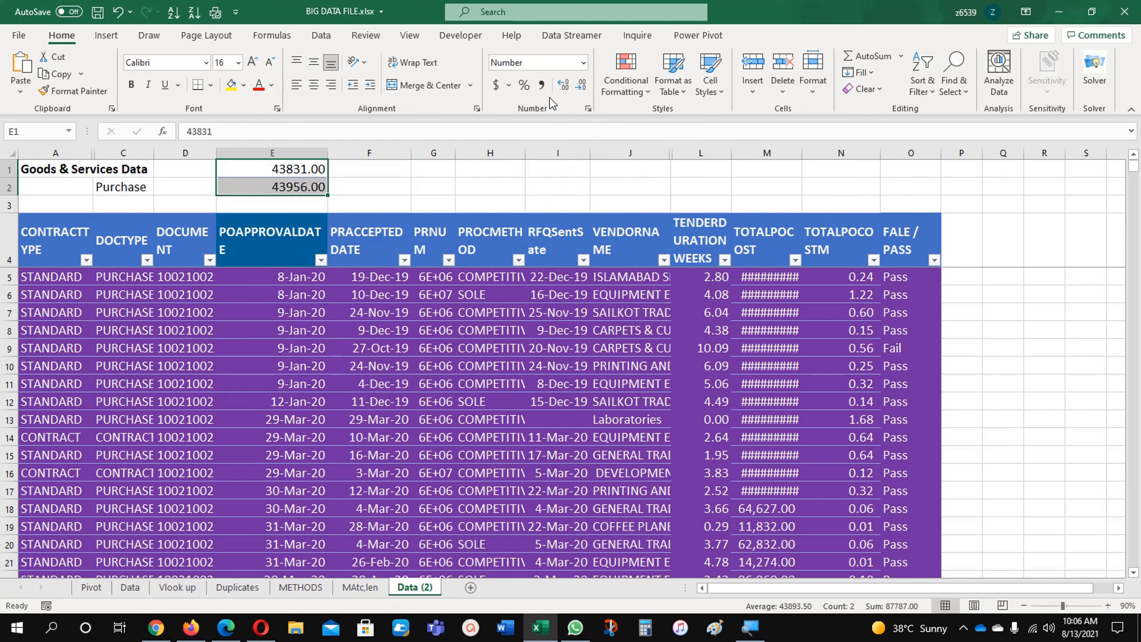
click(580, 85)
click(580, 84)
Delete the formula-based conditional formatting rule applied to the data range A5:O1274.
click(407, 279)
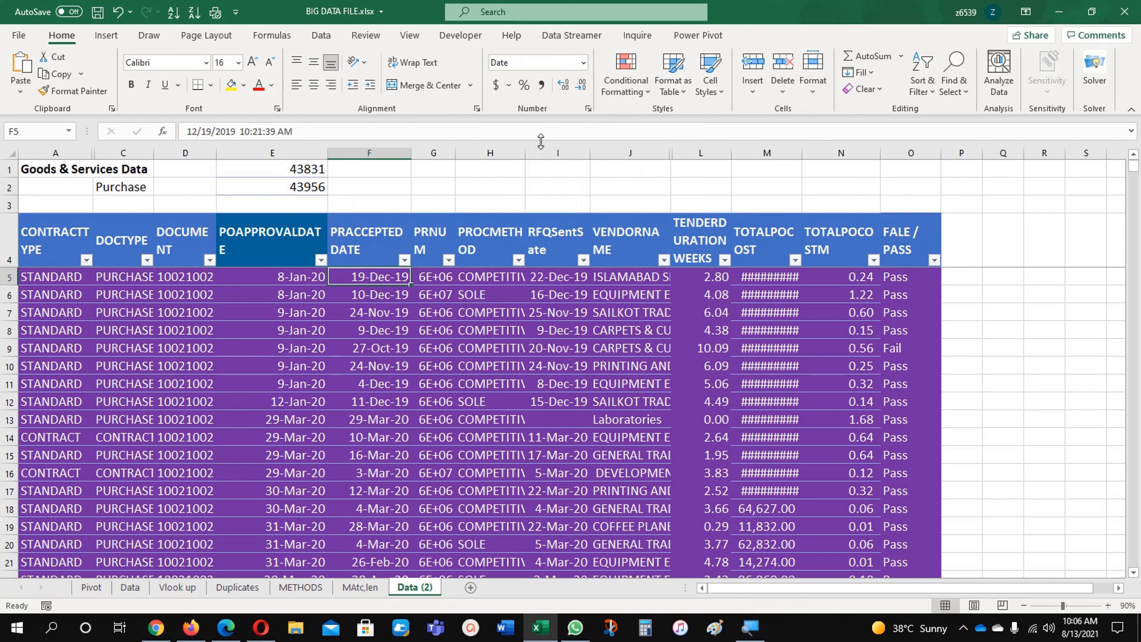
click(625, 74)
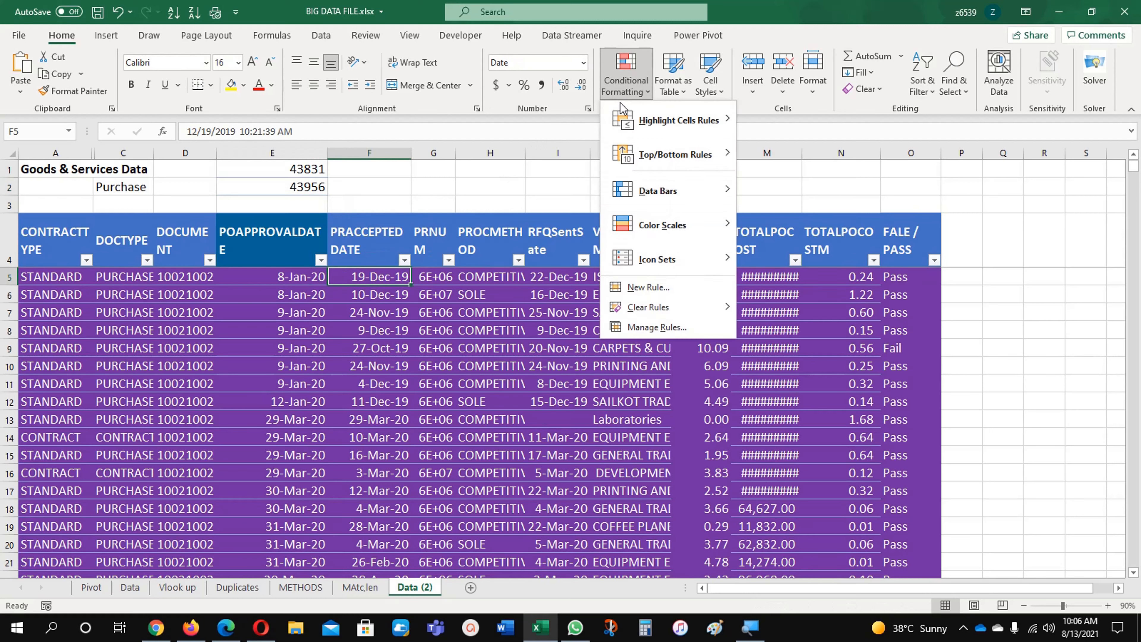
click(656, 327)
click(543, 233)
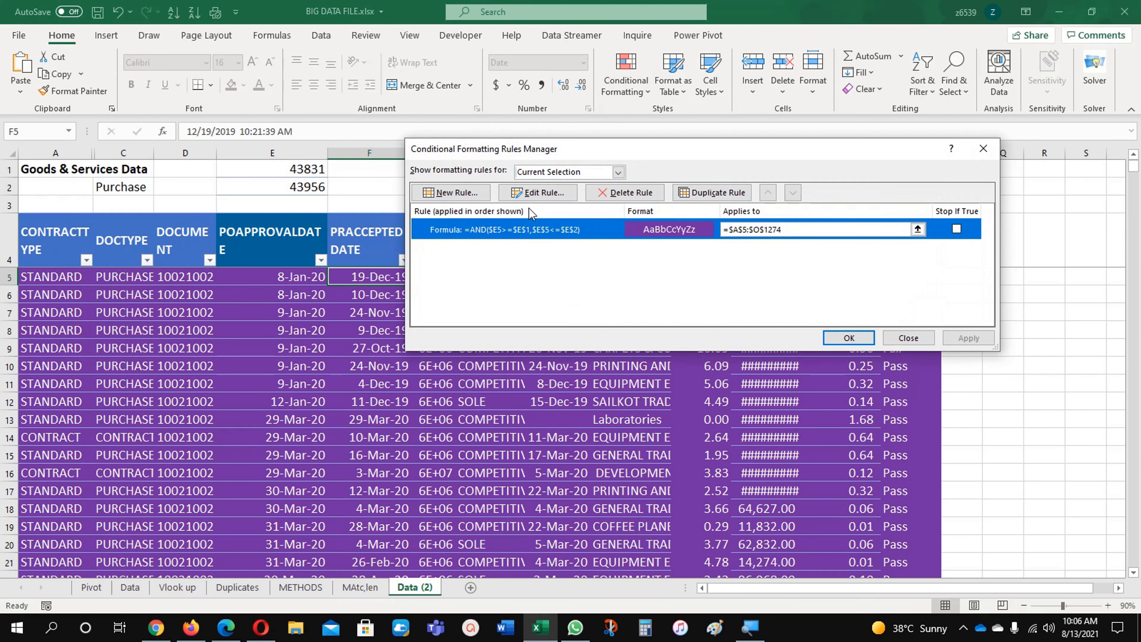
click(630, 193)
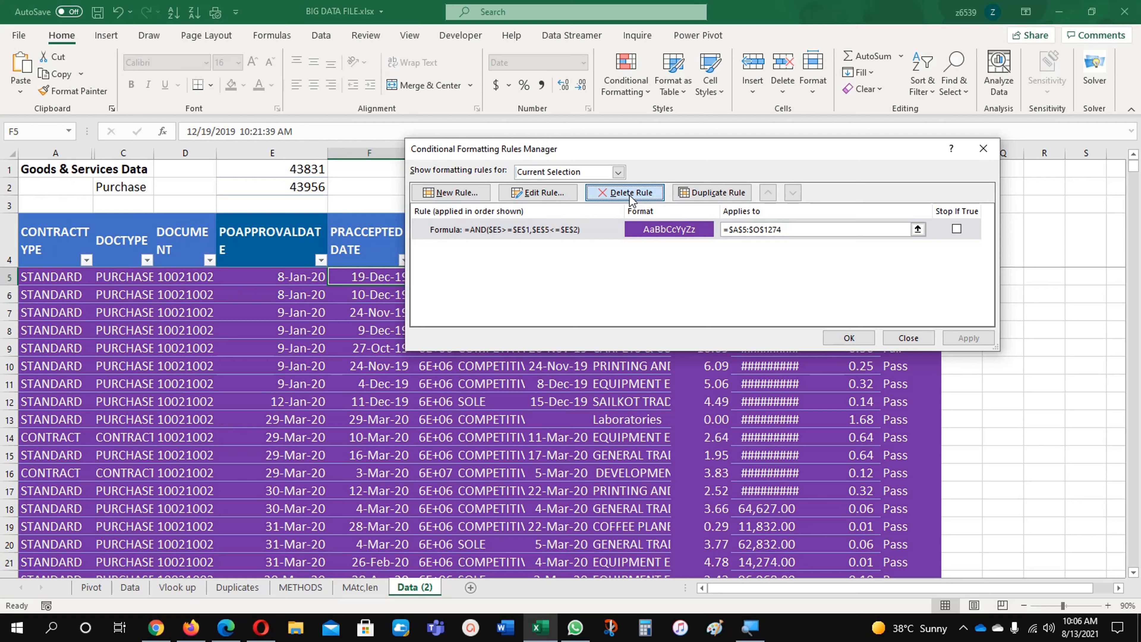
click(825, 338)
click(436, 400)
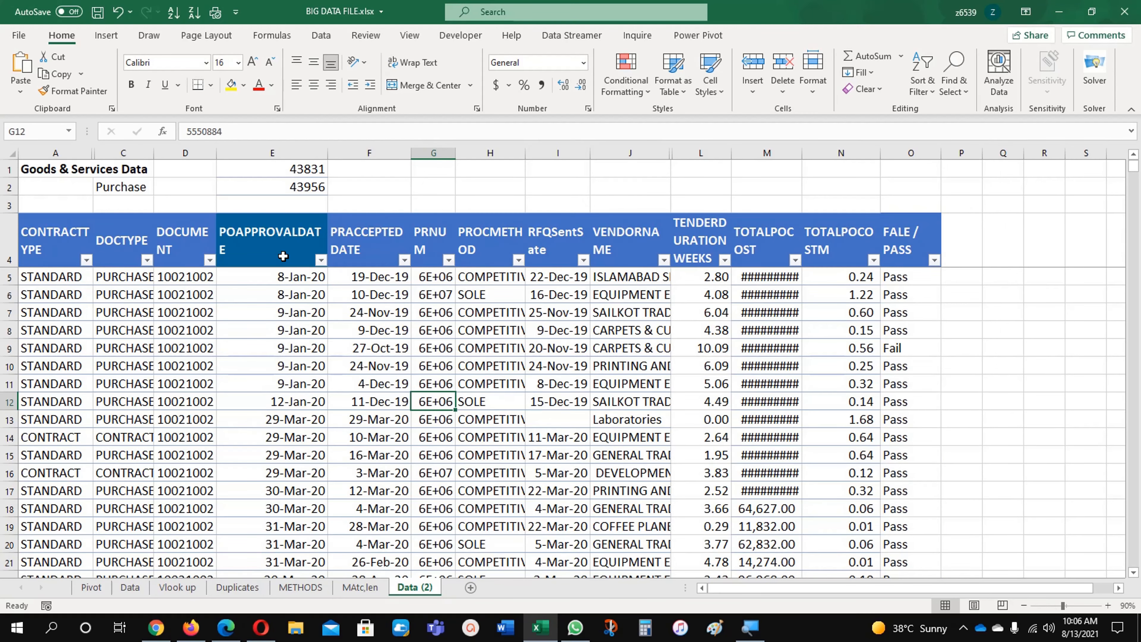
Start a Between highlight rule for all PO approval dates in E5:E1274.
click(286, 279)
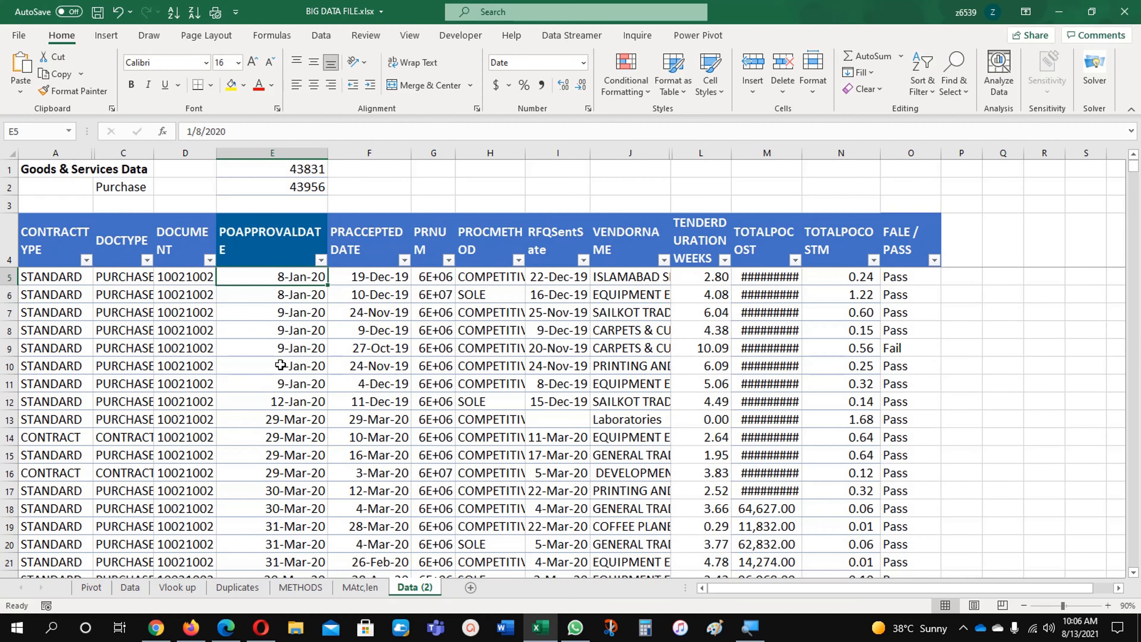
key(ctrl+shift+Down)
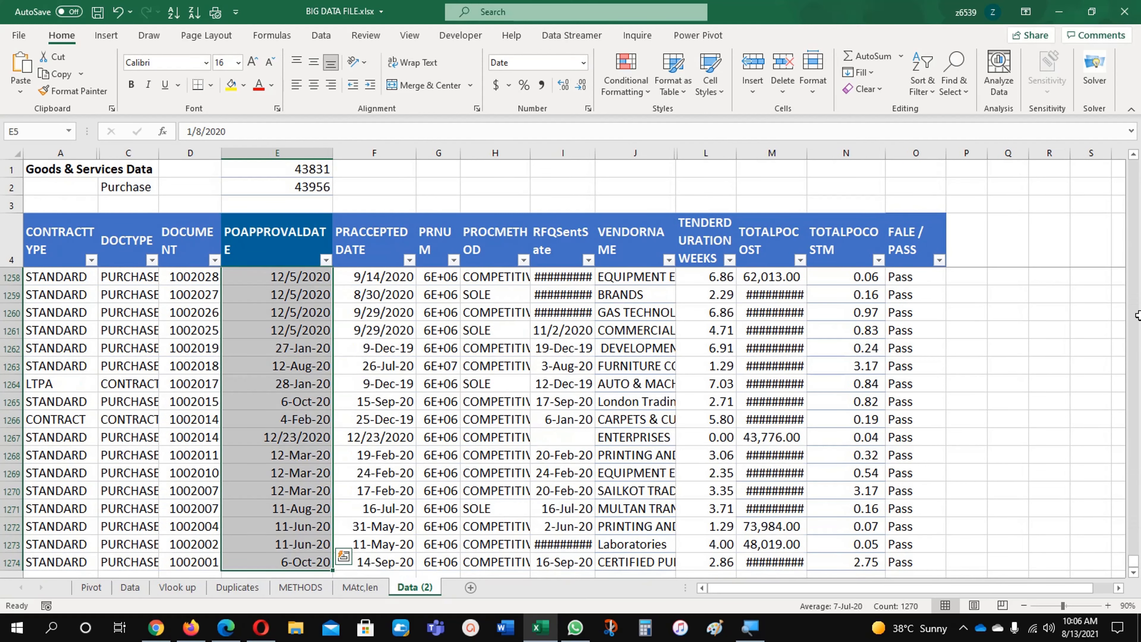
drag(1135, 556, 1119, 166)
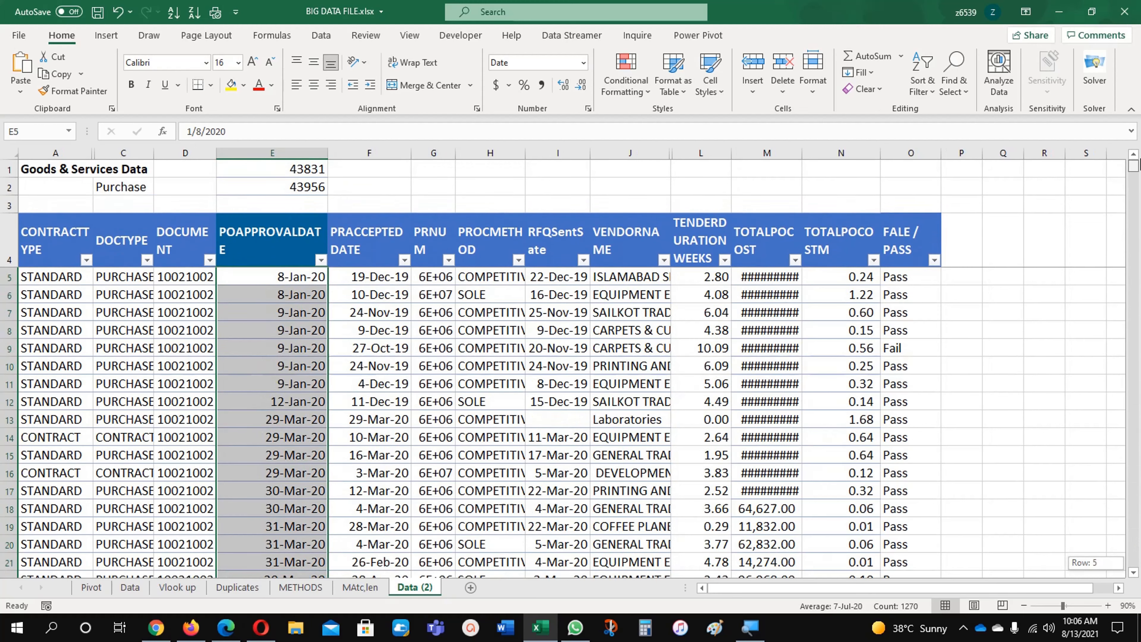
click(628, 76)
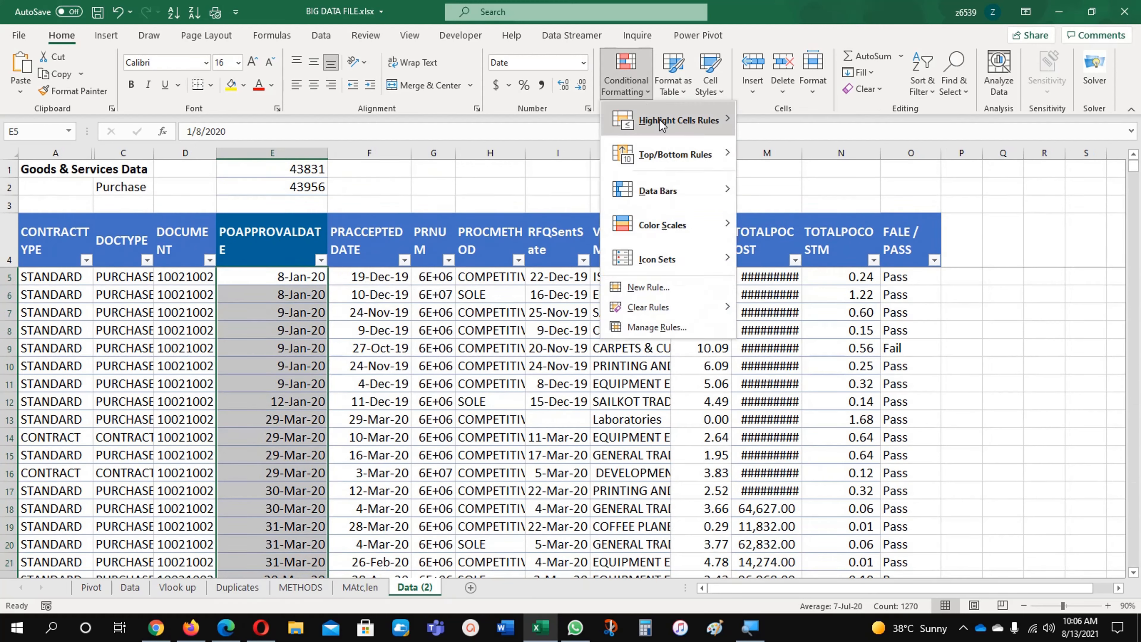
mouse_move(659, 121)
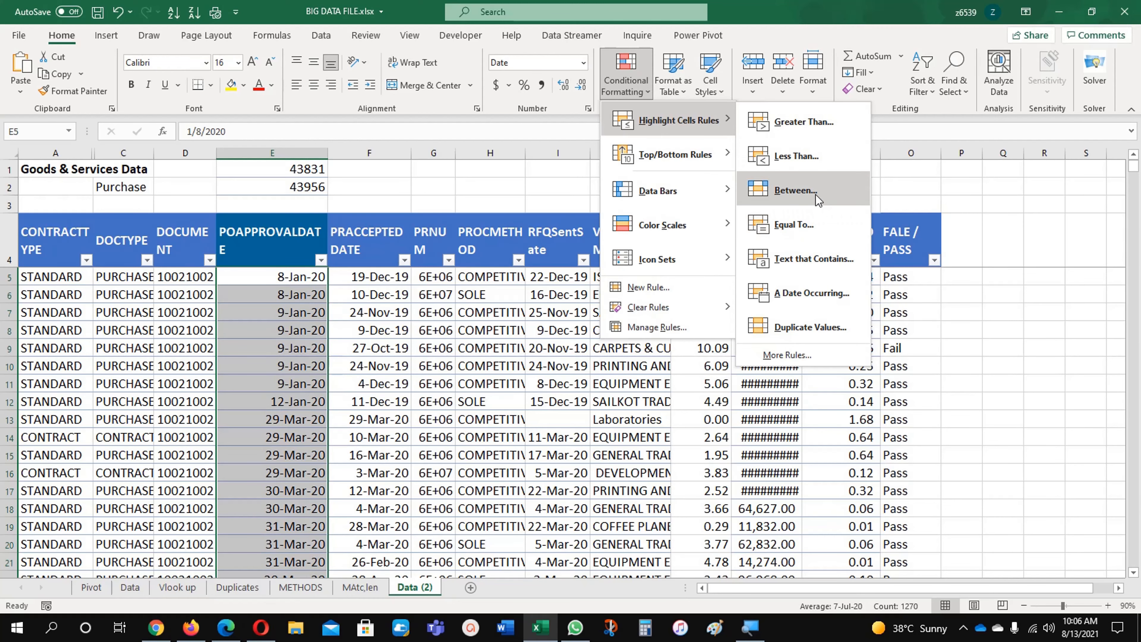
click(804, 191)
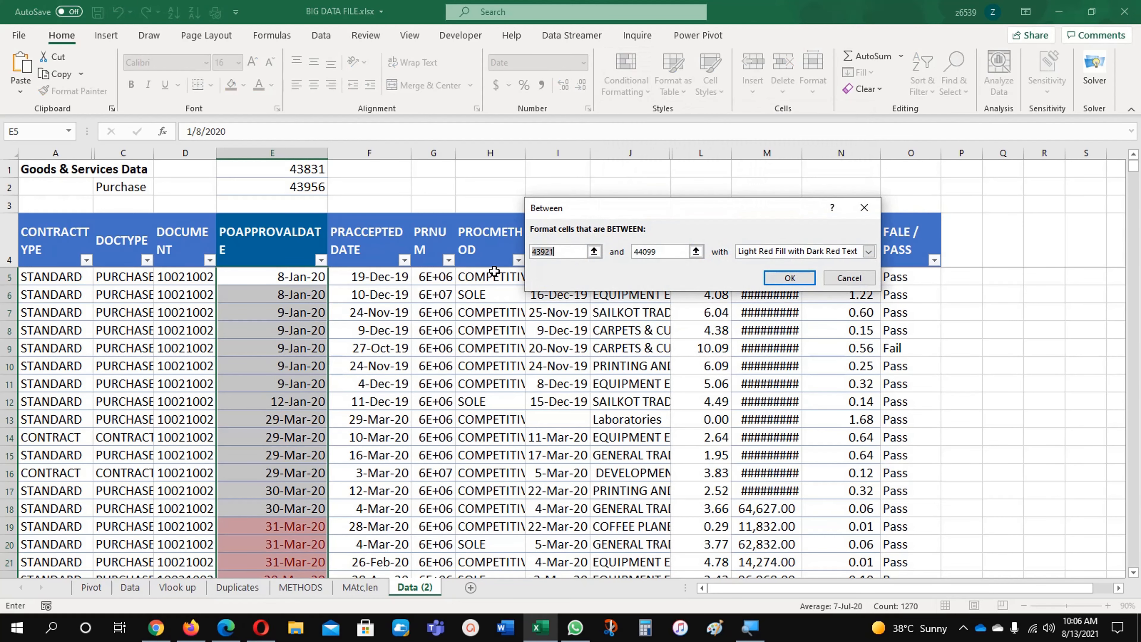
Set the Between rule's lower limit to cell $E$1 and its upper limit to cell $E$2.
drag(562, 251, 538, 251)
key(Delete)
click(313, 162)
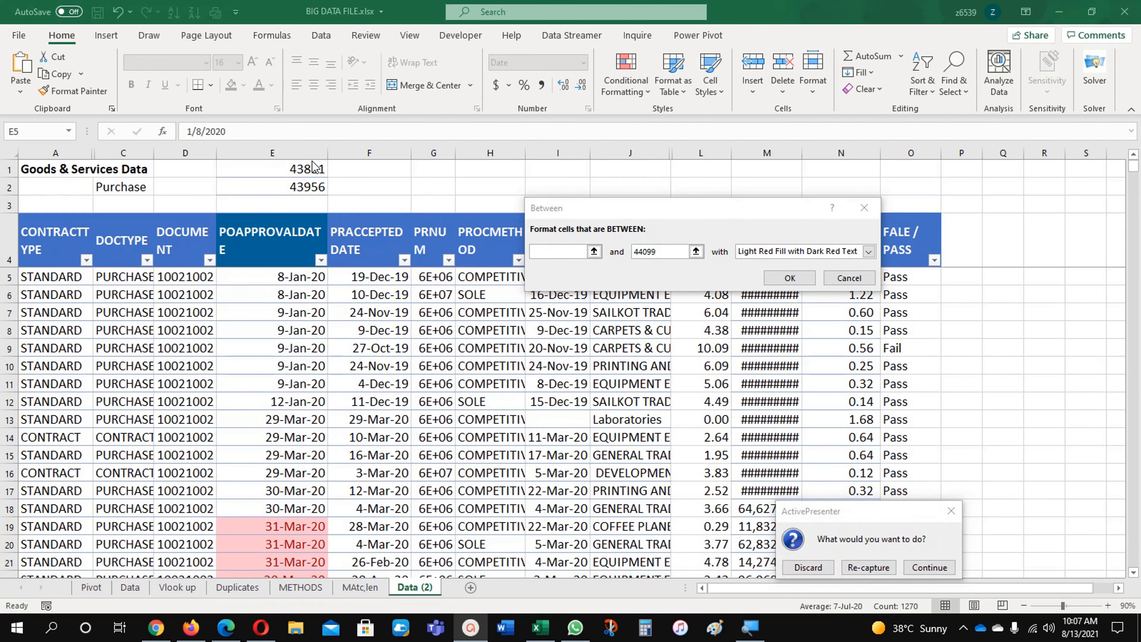
click(594, 251)
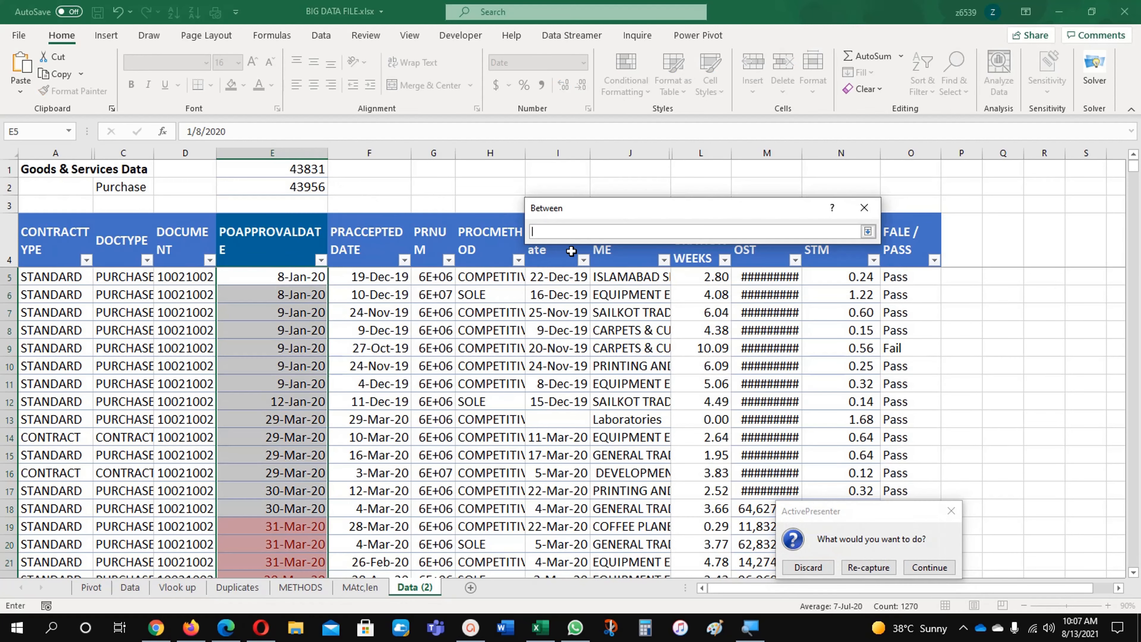
click(314, 171)
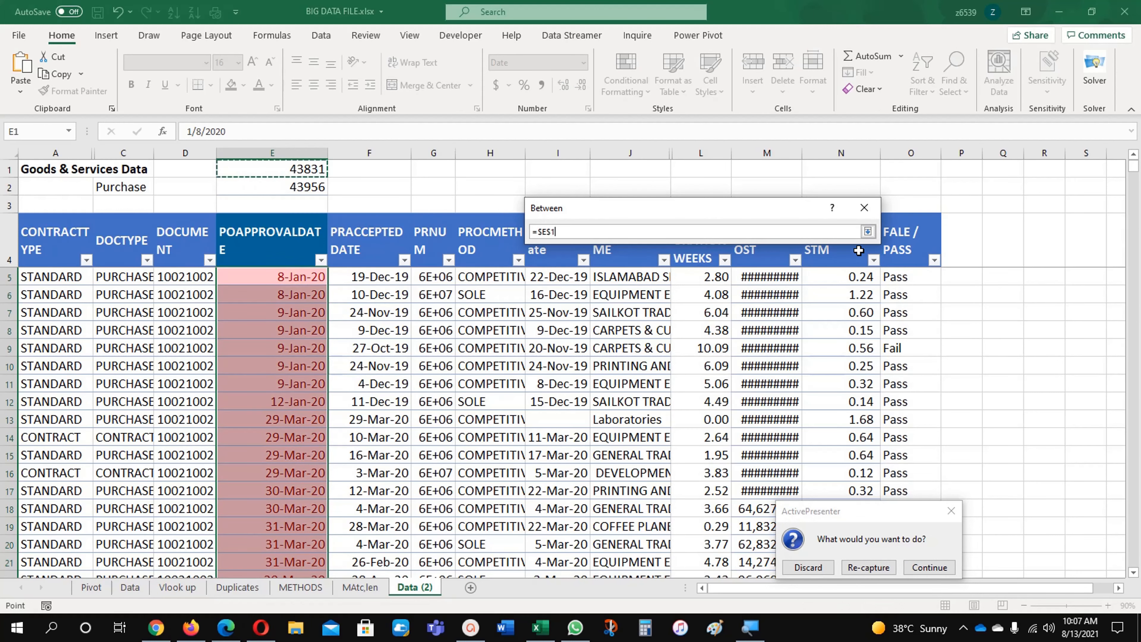
click(867, 232)
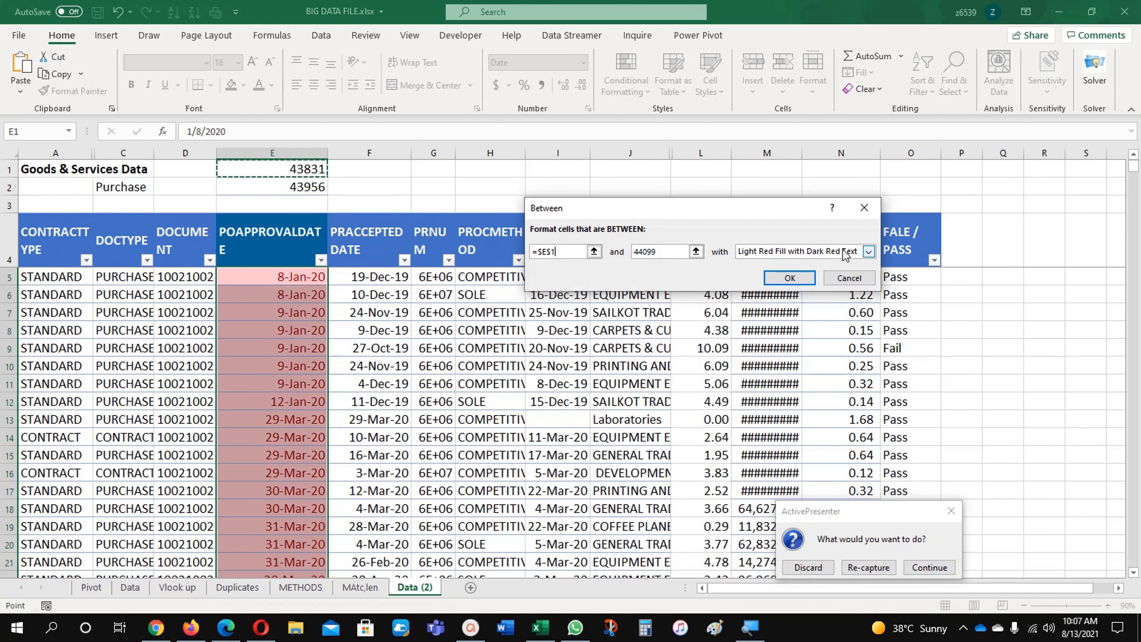
click(694, 252)
click(306, 186)
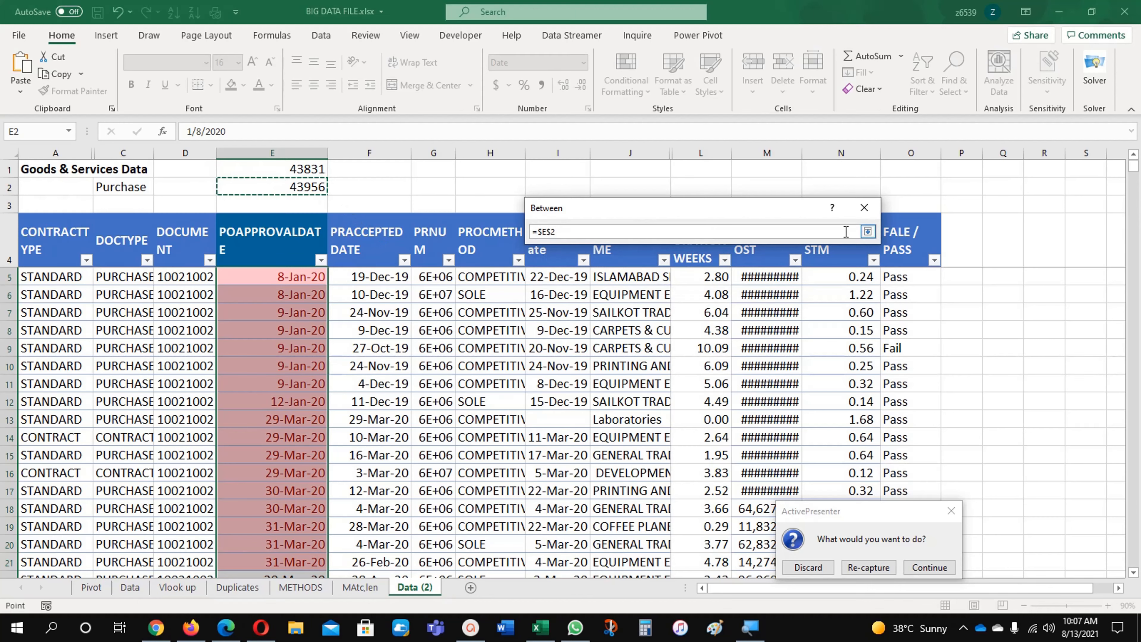
click(868, 231)
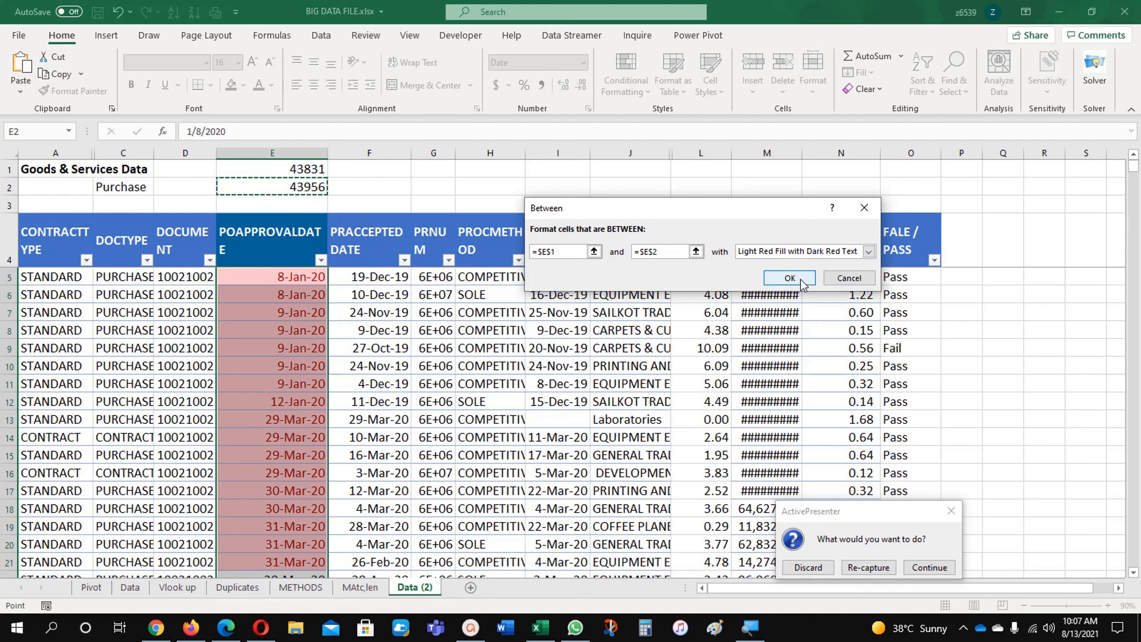
Choose Green Fill with Dark Green Text for the Between rule and apply it.
click(869, 252)
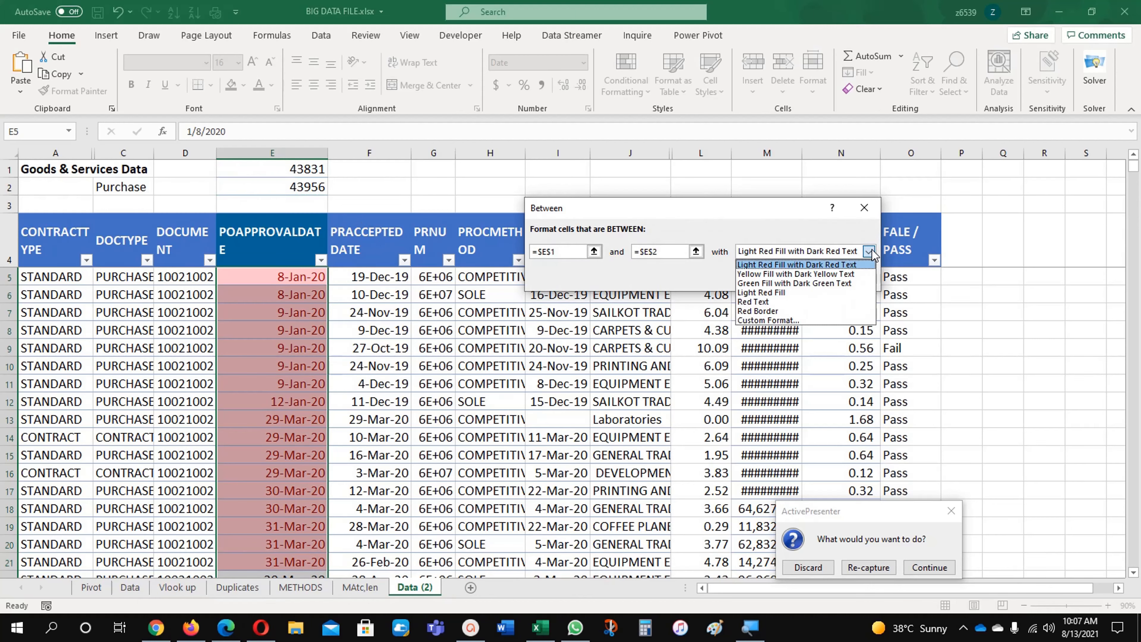
click(830, 283)
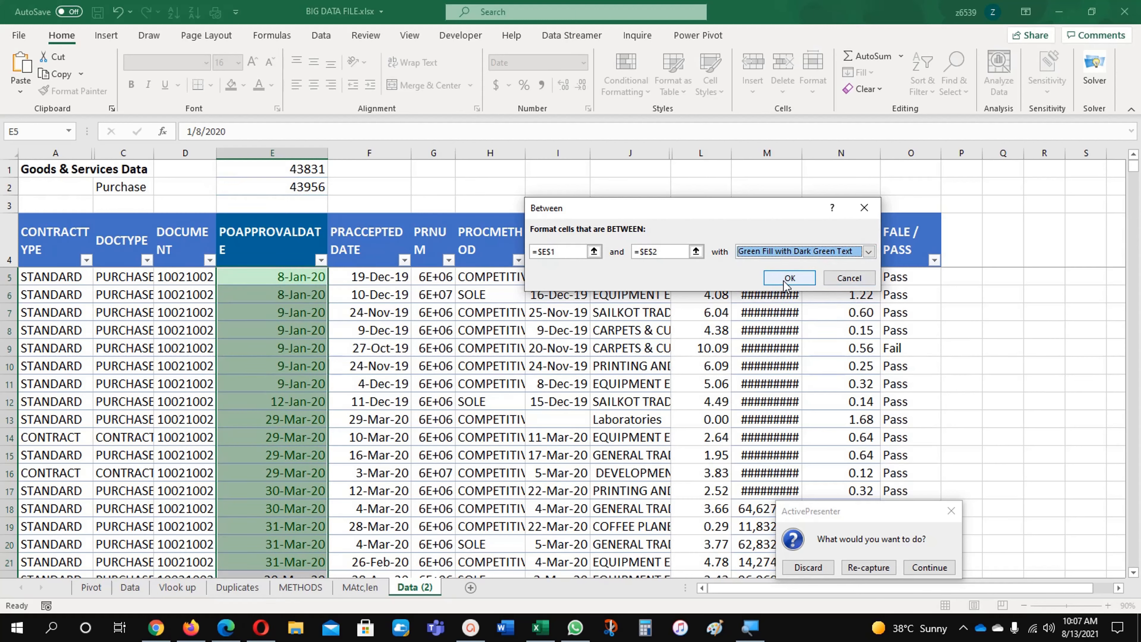
click(787, 279)
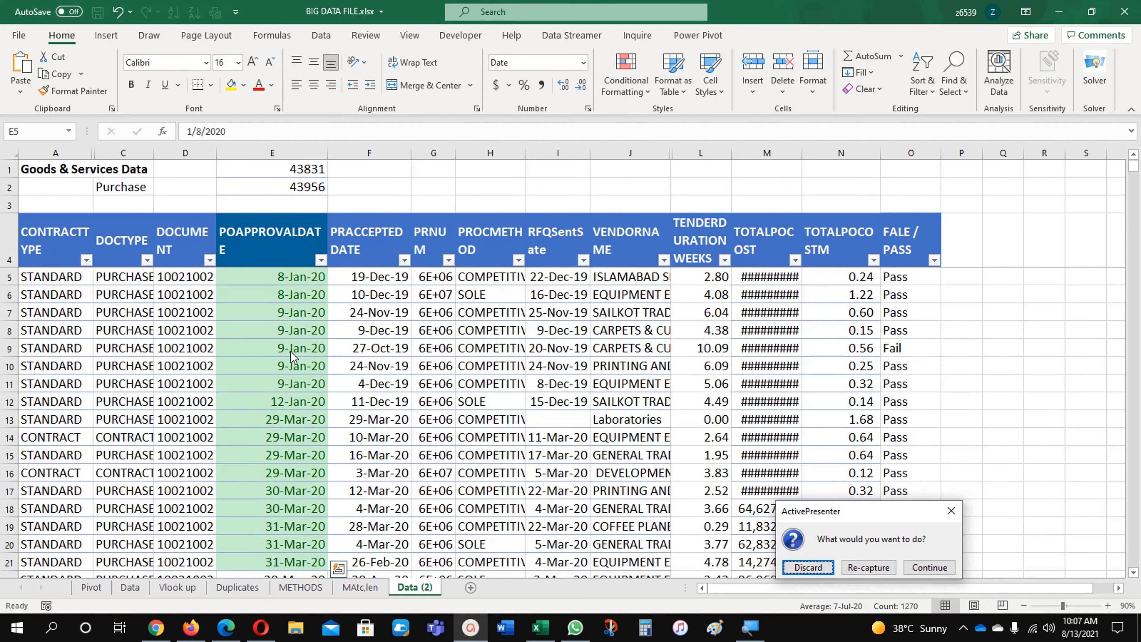
Check which PO approval dates down column E are highlighted by the Between rule.
click(284, 366)
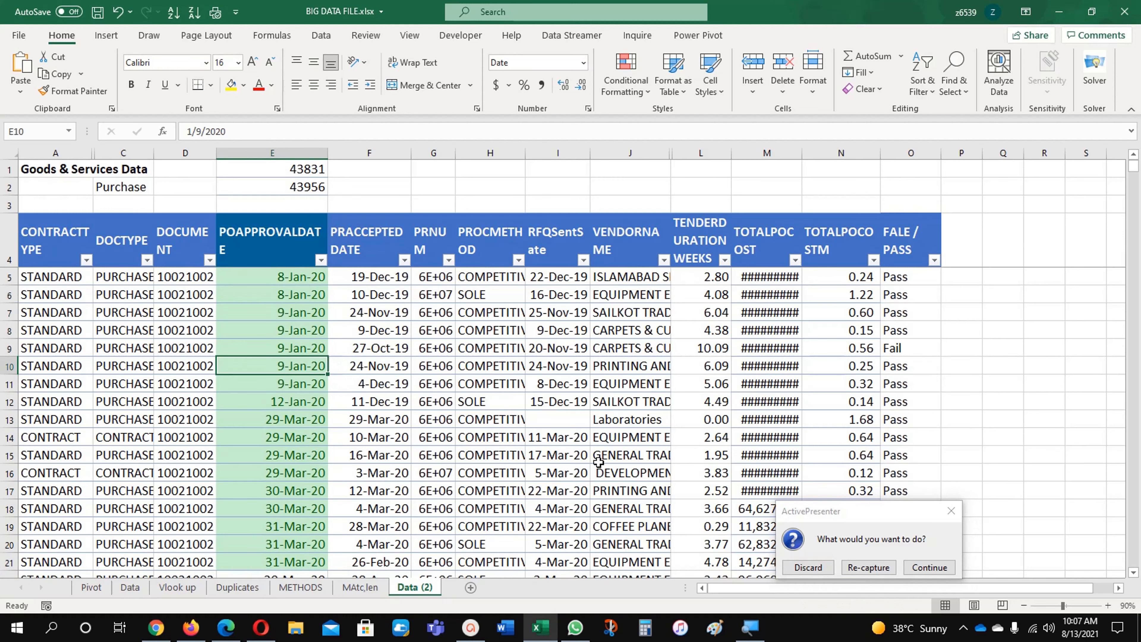
click(913, 567)
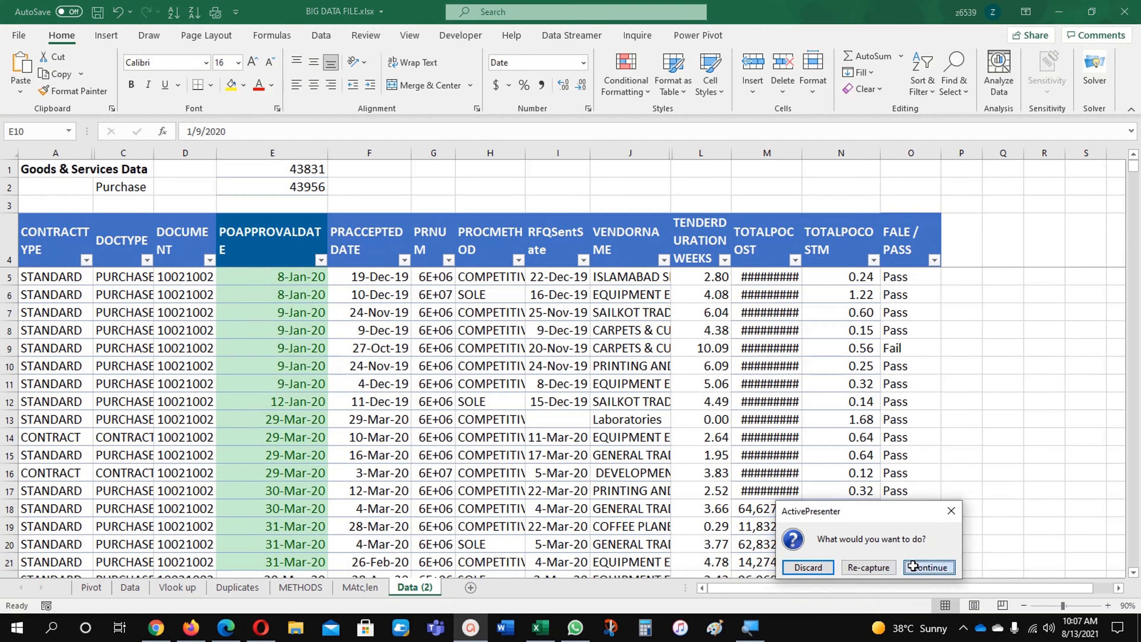
click(229, 431)
key(ctrl+Home)
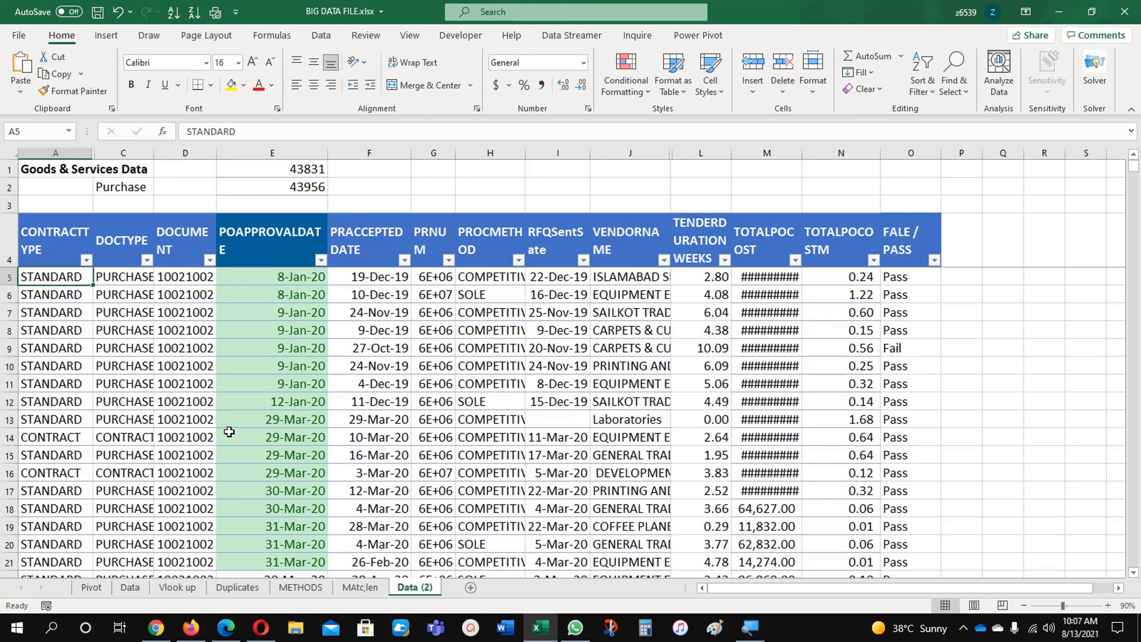
click(288, 281)
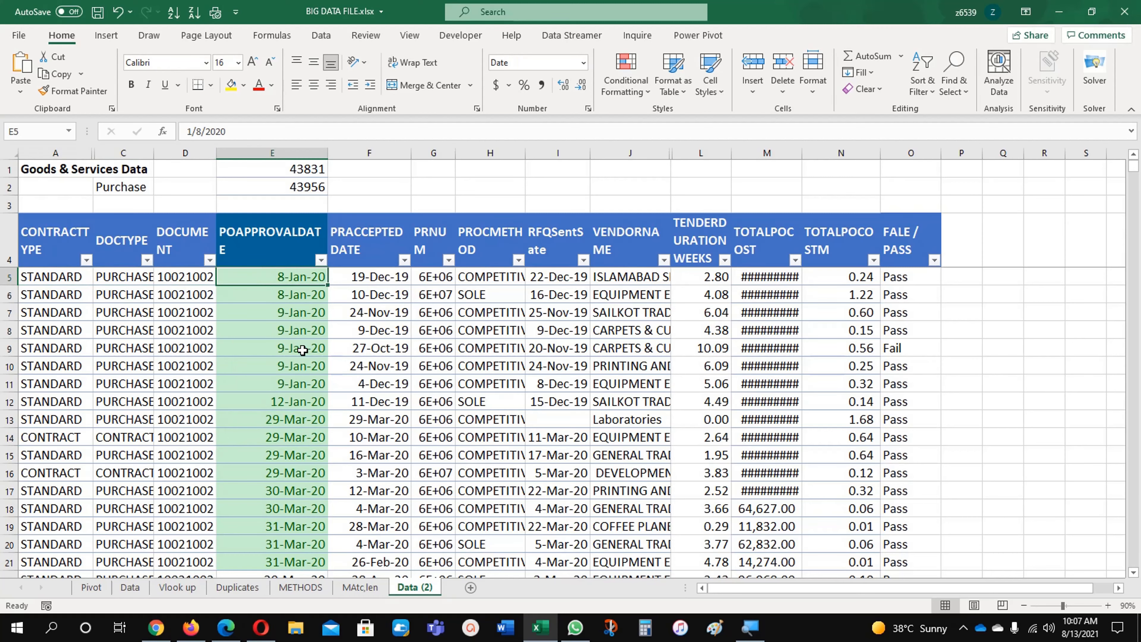
scroll(302, 351, down, 10)
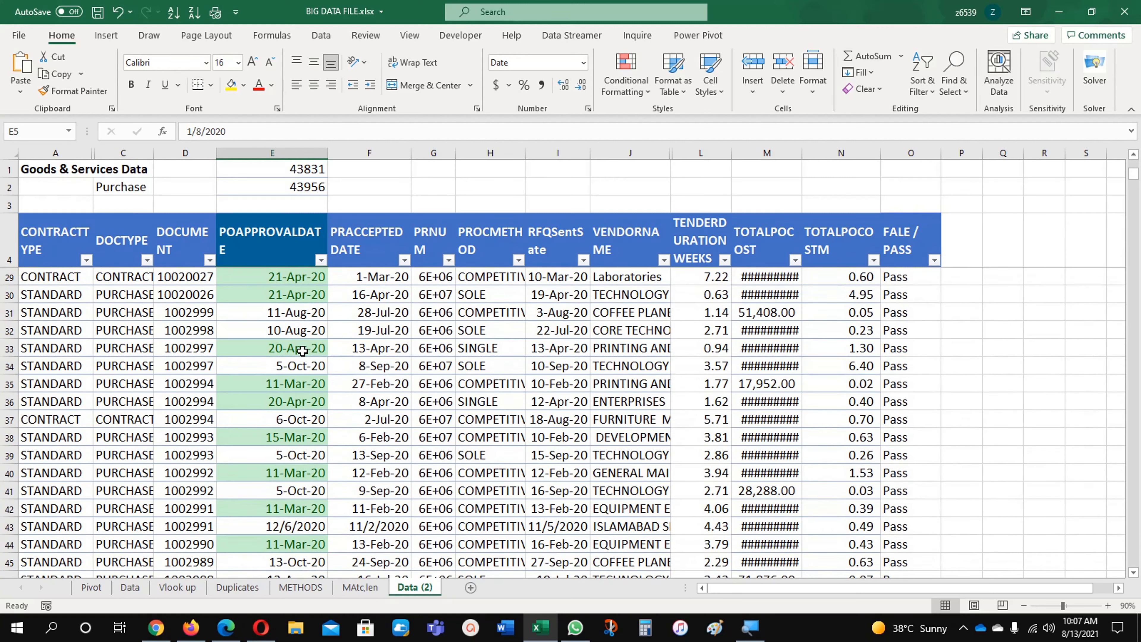
scroll(302, 351, up, 10)
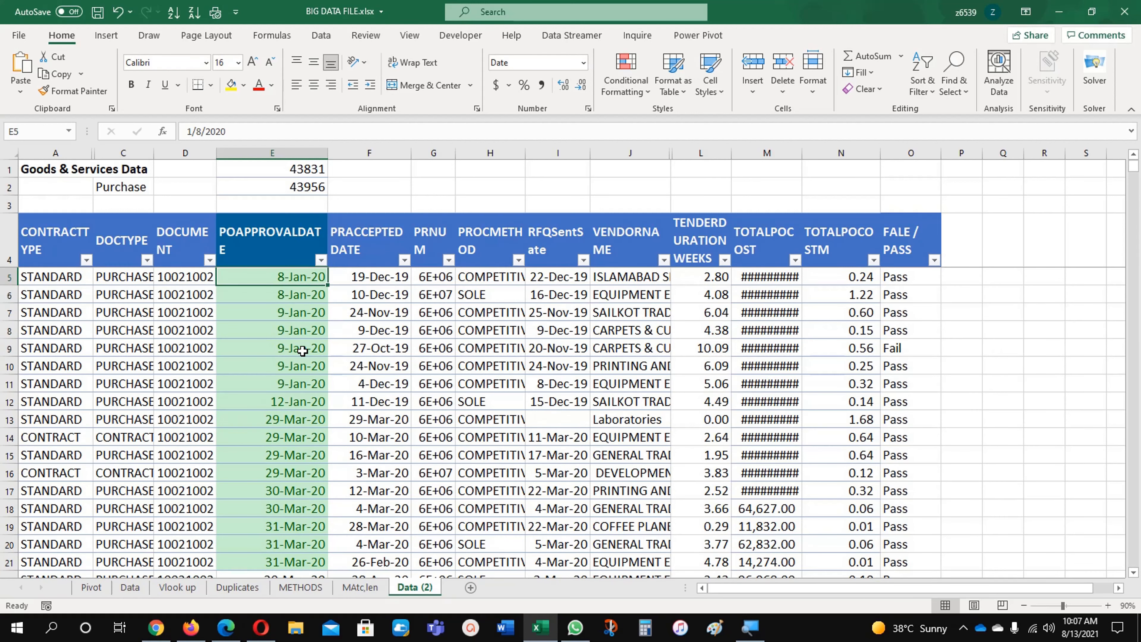
Try copying the formatting of the PO approval date in E6 onto E1:E2, and undo it.
click(275, 295)
click(74, 91)
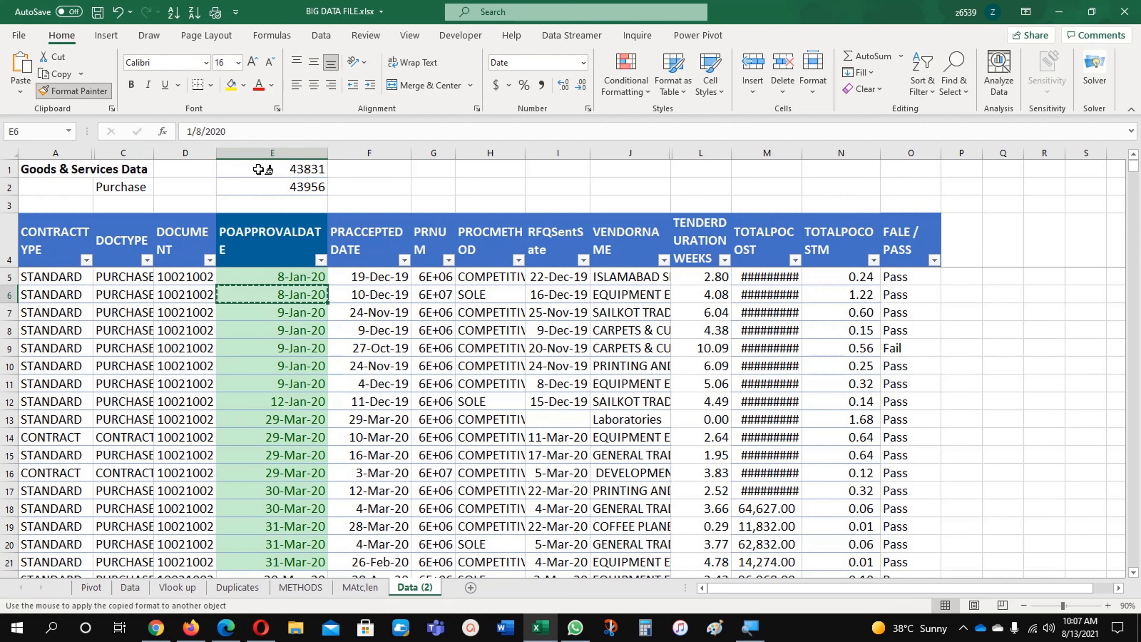
drag(259, 169, 265, 187)
click(280, 330)
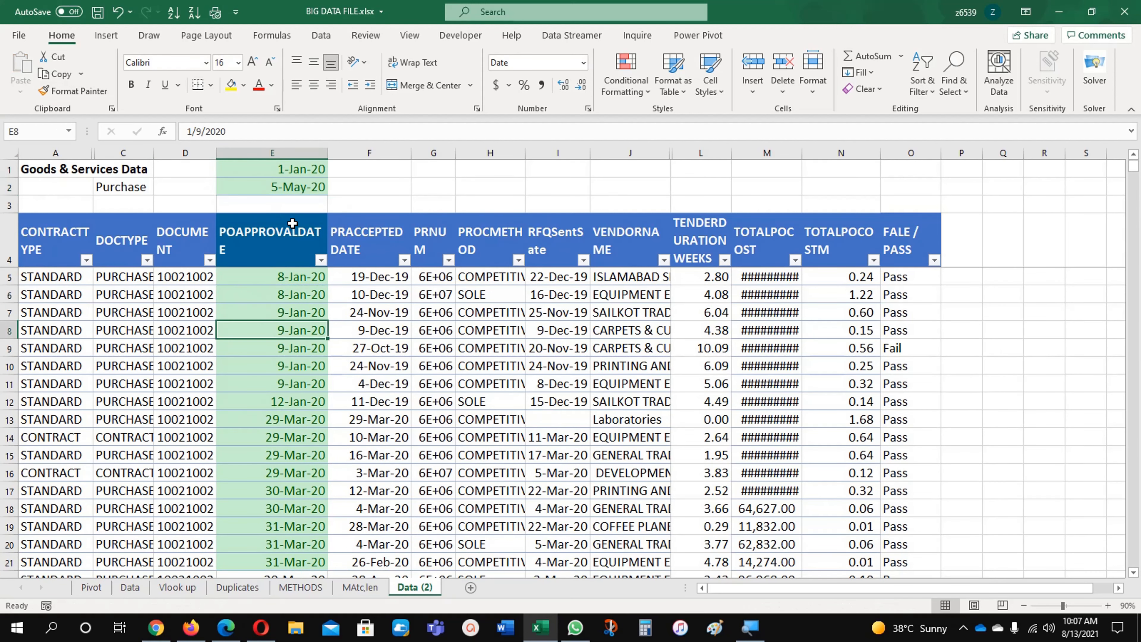
click(298, 195)
key(ctrl+z)
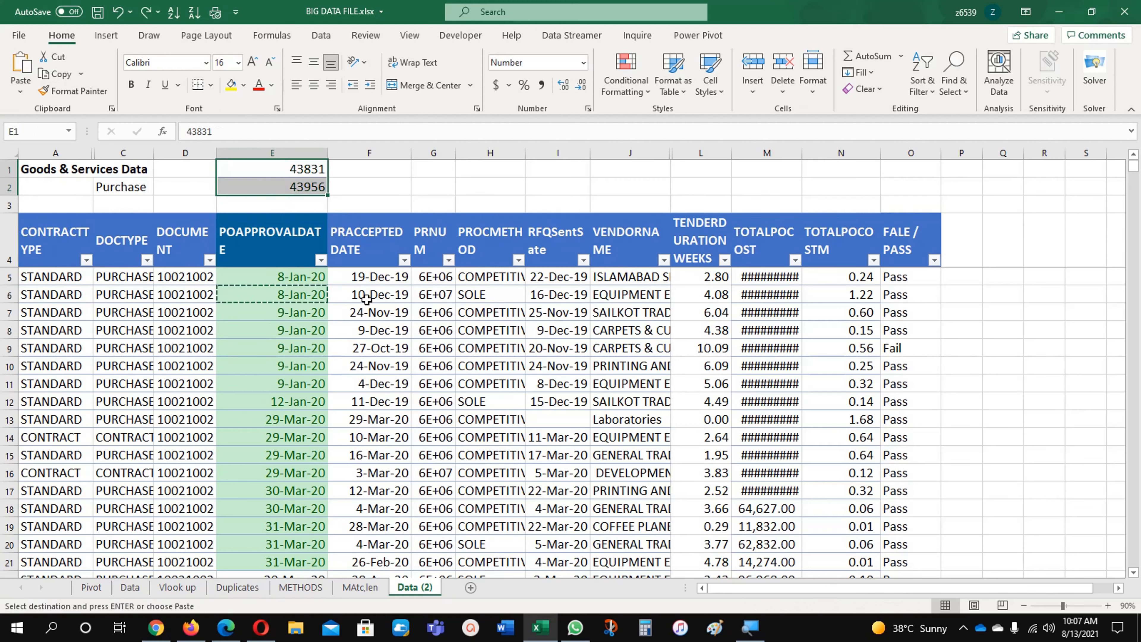
Copy the date formatting of cell F5 onto the limit cells E1:E2.
click(369, 276)
click(68, 95)
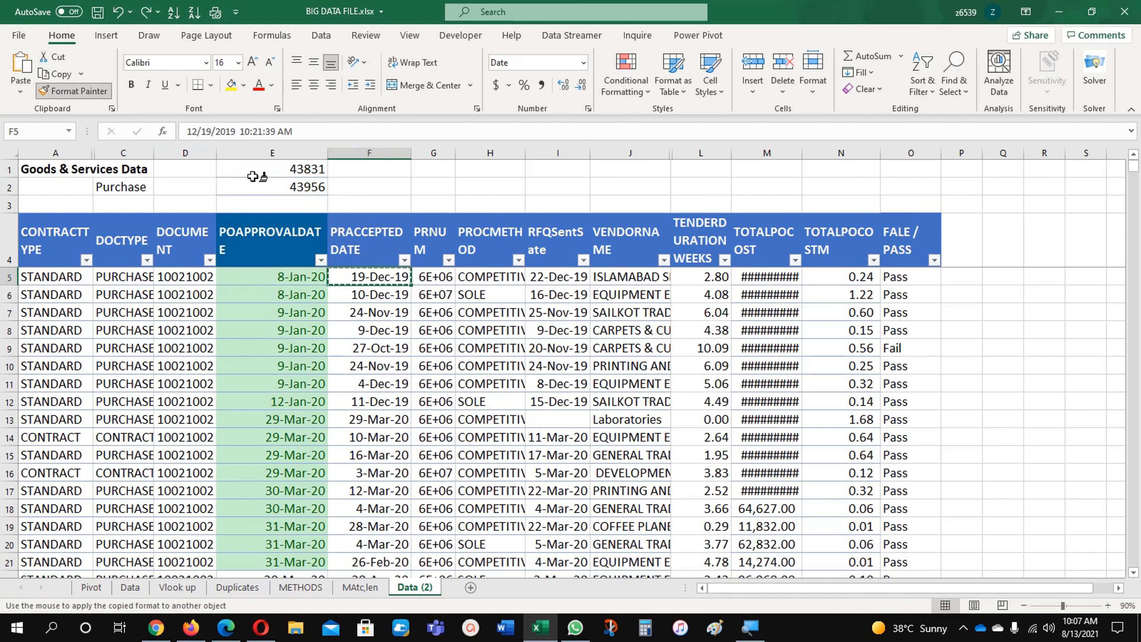
drag(254, 171, 258, 186)
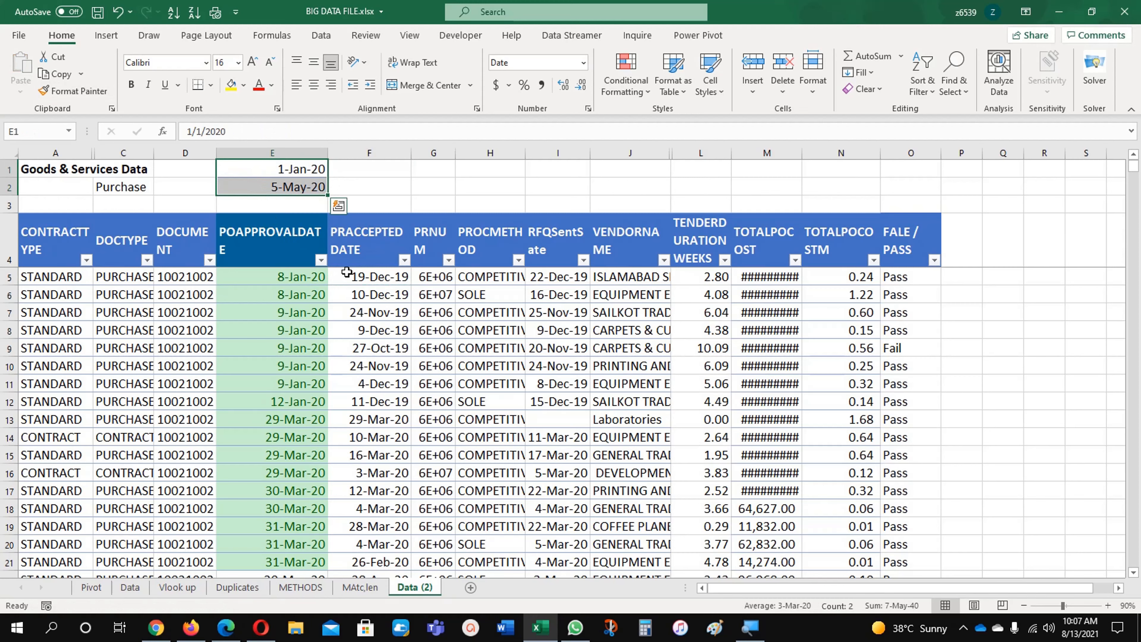
click(374, 287)
Set the start date in cell E1 to 3 March 2020 (03/Mar/2020) and check the first highlighted PO approval date.
click(290, 188)
click(296, 169)
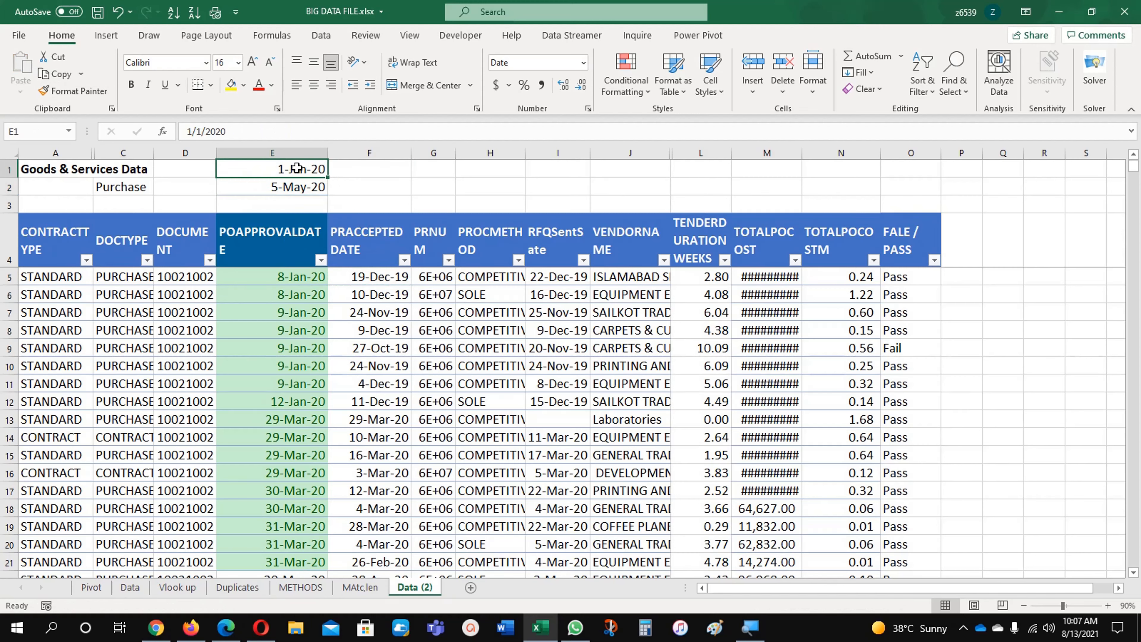
text(03)
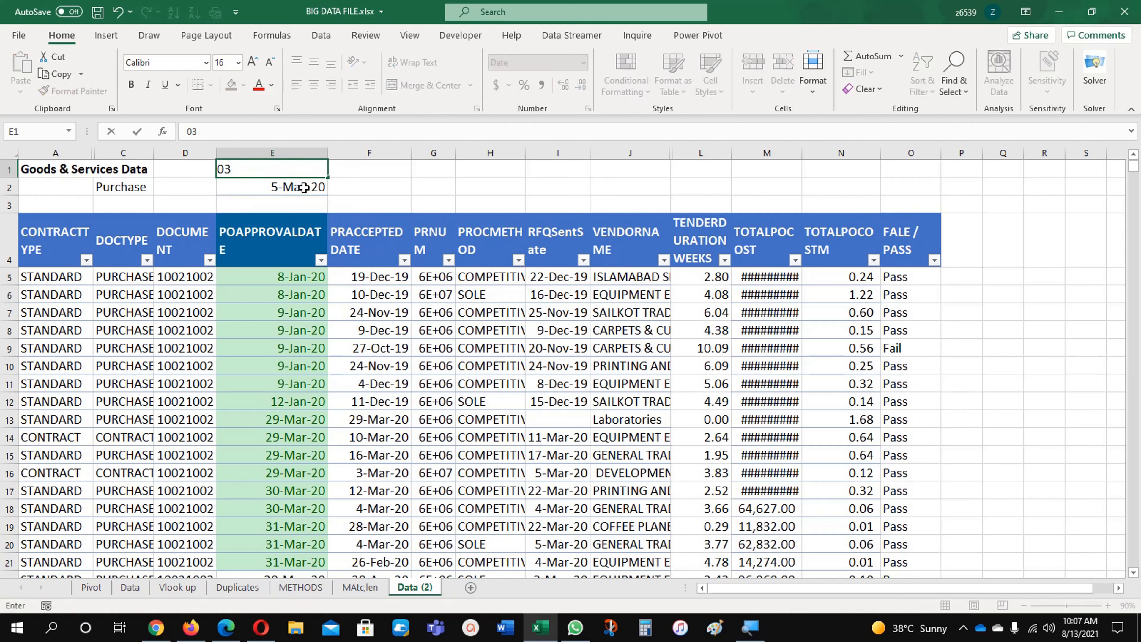
text(/Mar/2020)
key(Return)
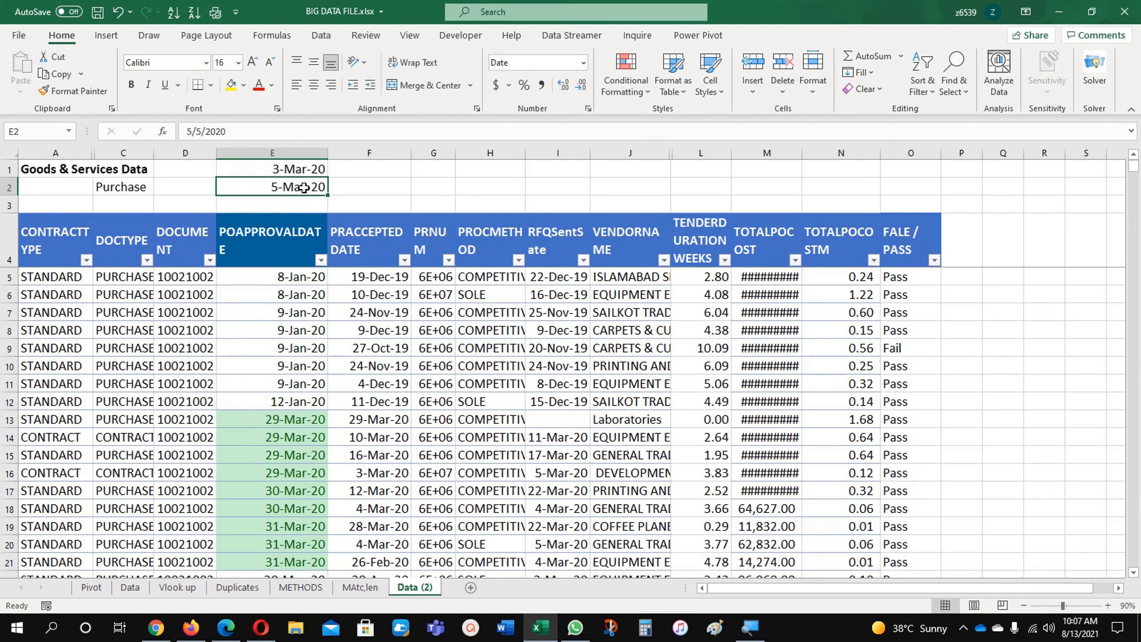
click(278, 419)
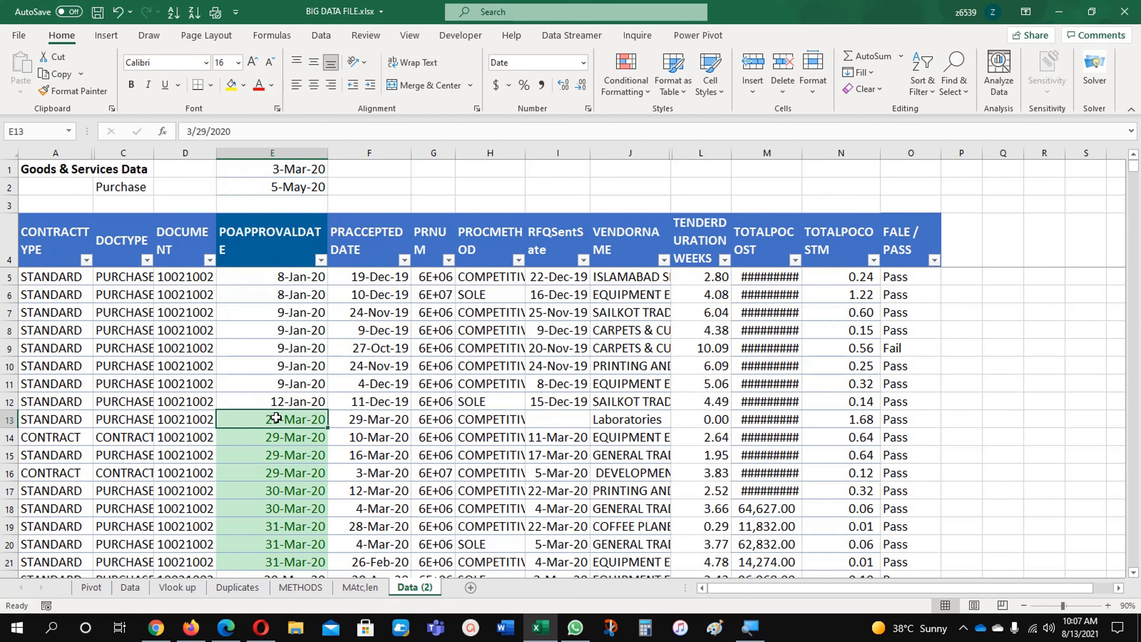
Check which PO approval dates further down column E are highlighted between the E1 and E2 limits.
scroll(276, 418, down, 4)
scroll(276, 418, down, 8)
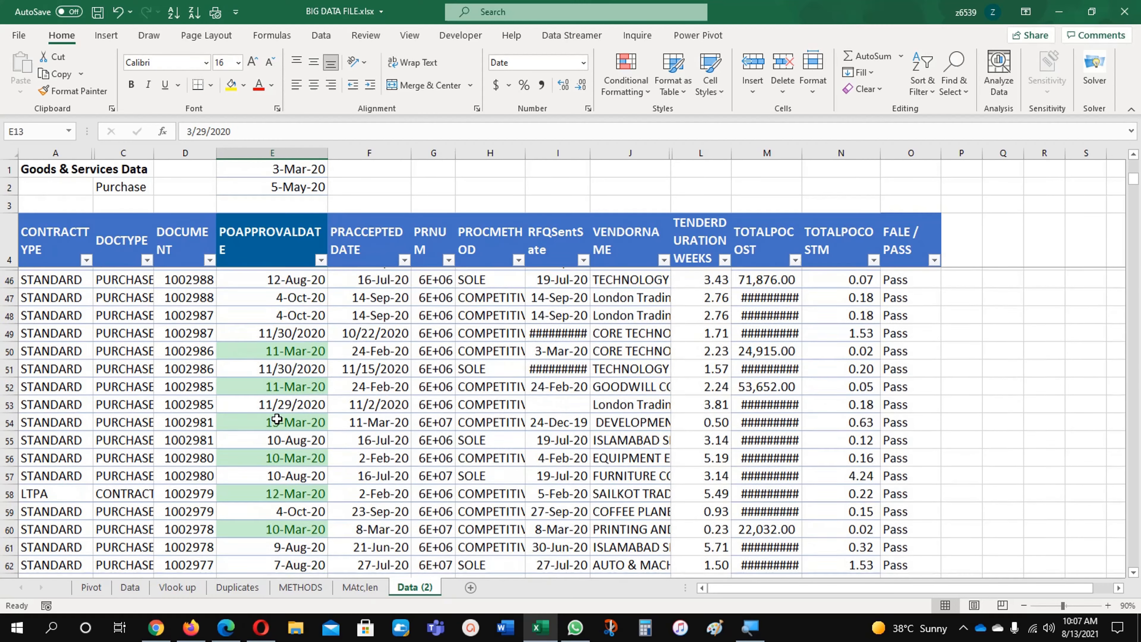
scroll(277, 419, up, 14)
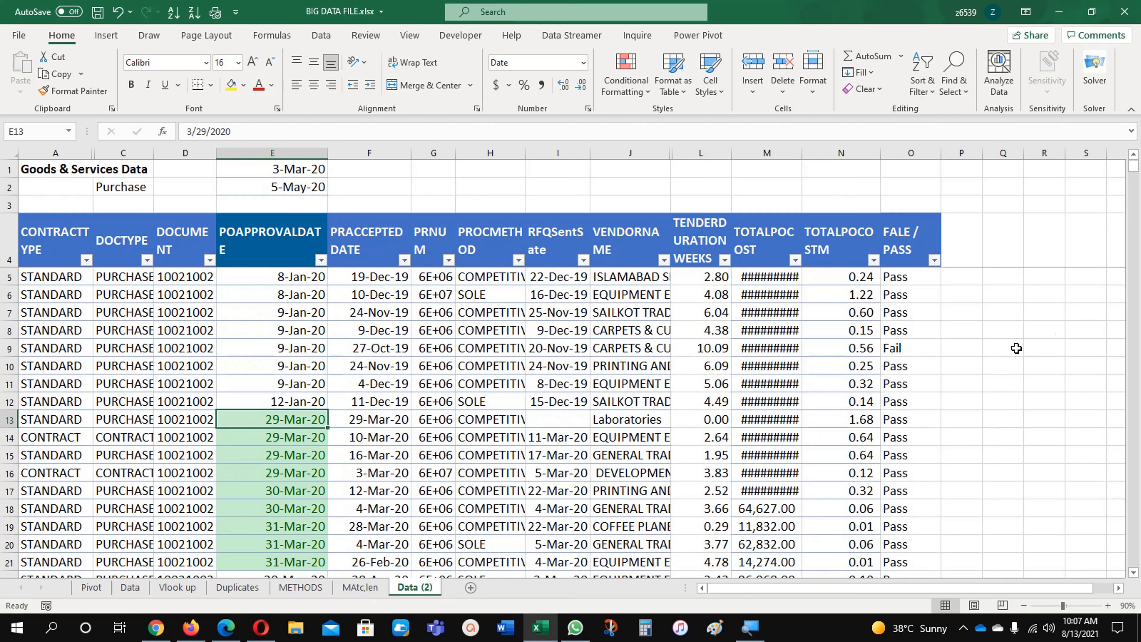
Extend the Between rule's applied range to the whole data table, =$A$5:$O$1274.
drag(42, 279, 763, 543)
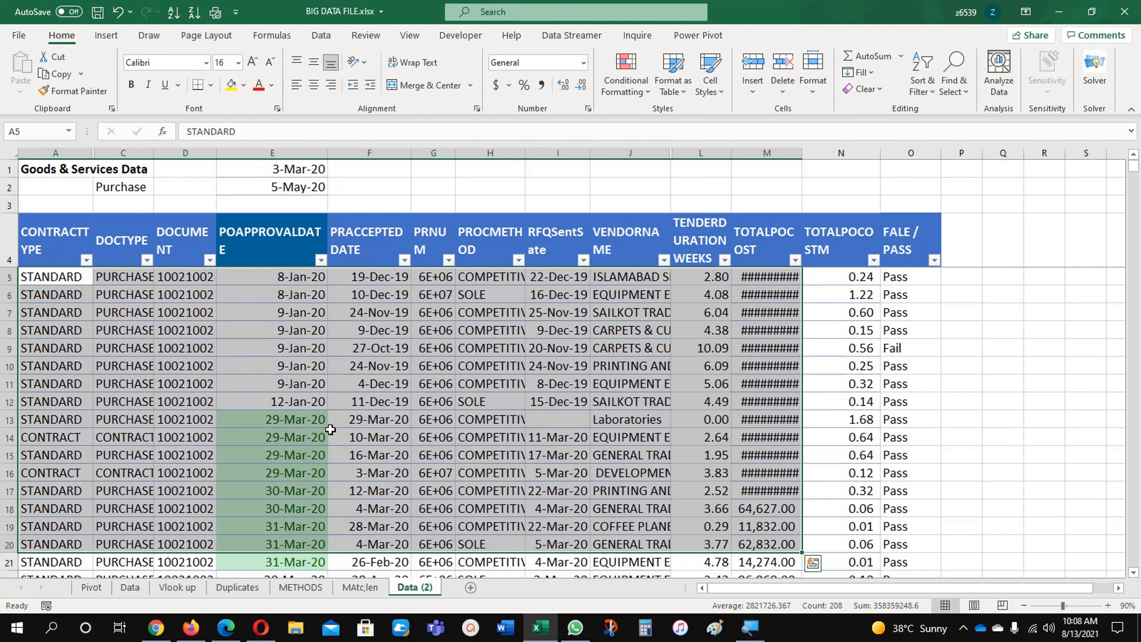
click(289, 419)
click(625, 74)
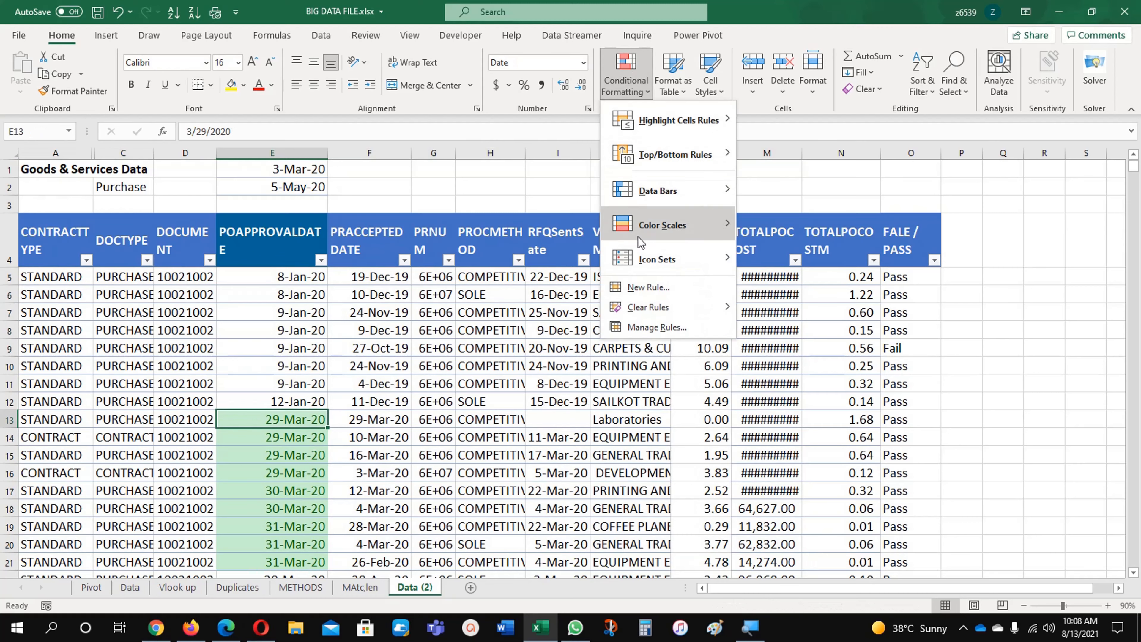
click(660, 329)
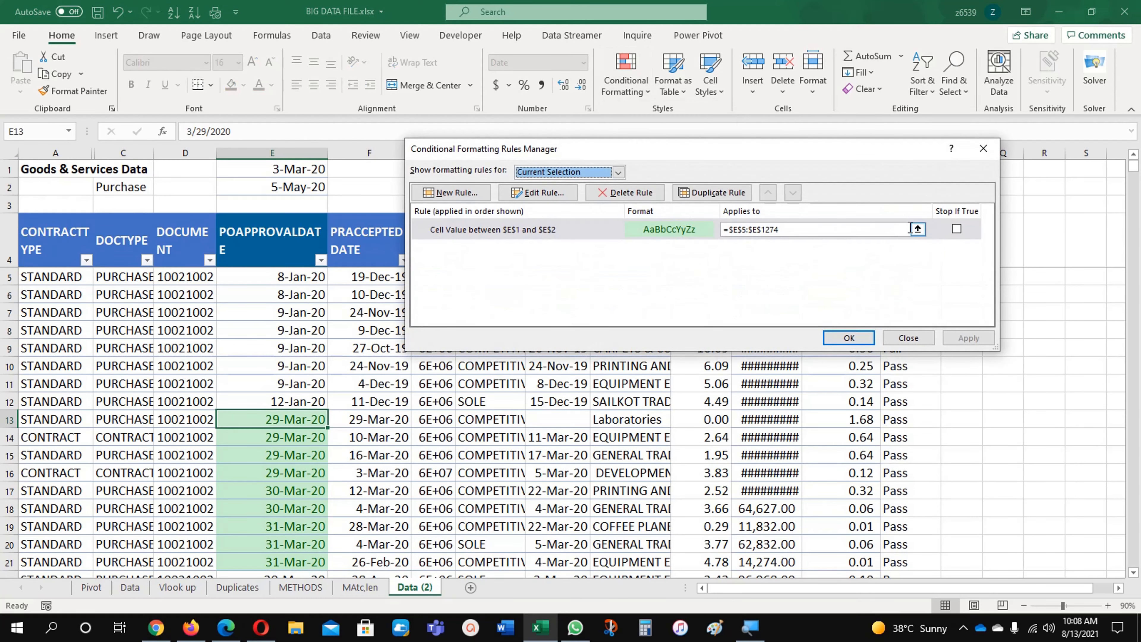
click(912, 229)
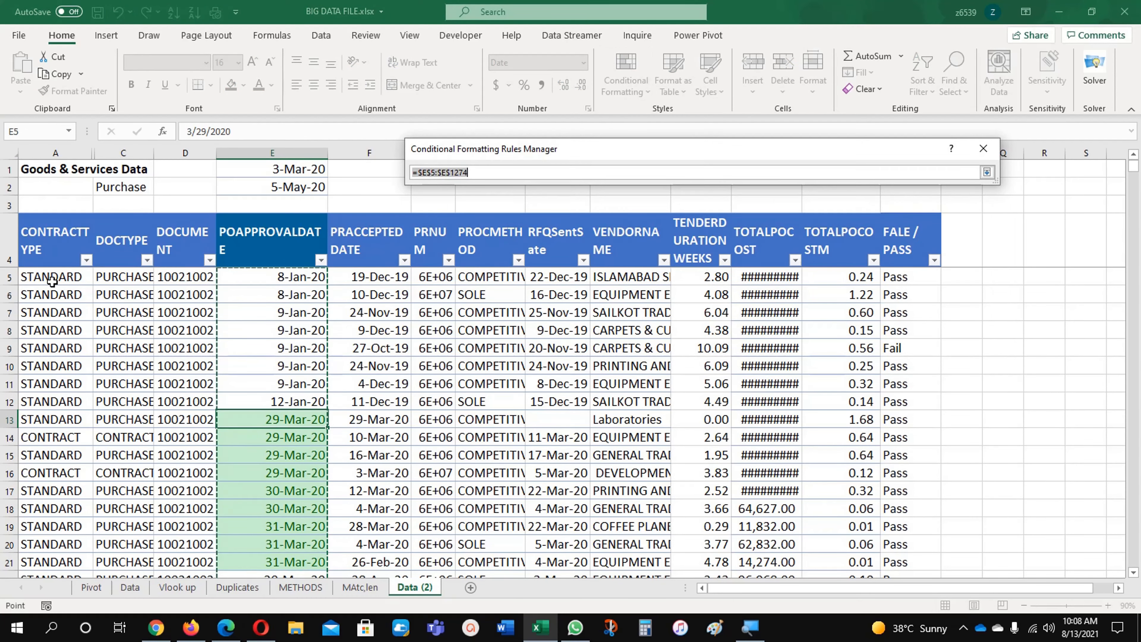
drag(51, 278, 919, 275)
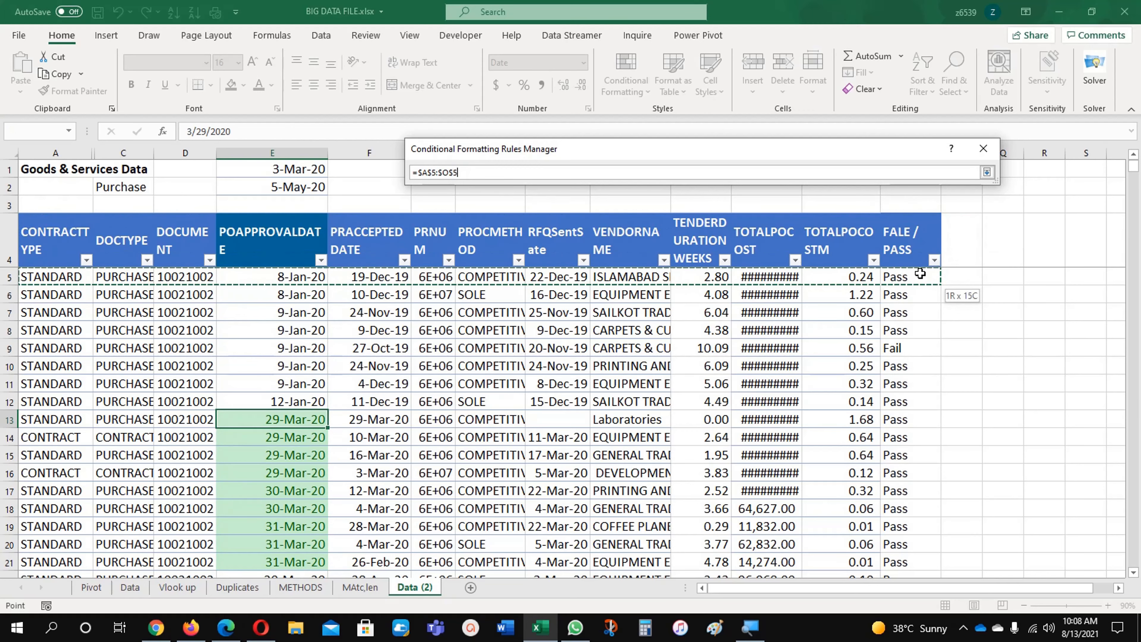
key(ctrl+shift+Down)
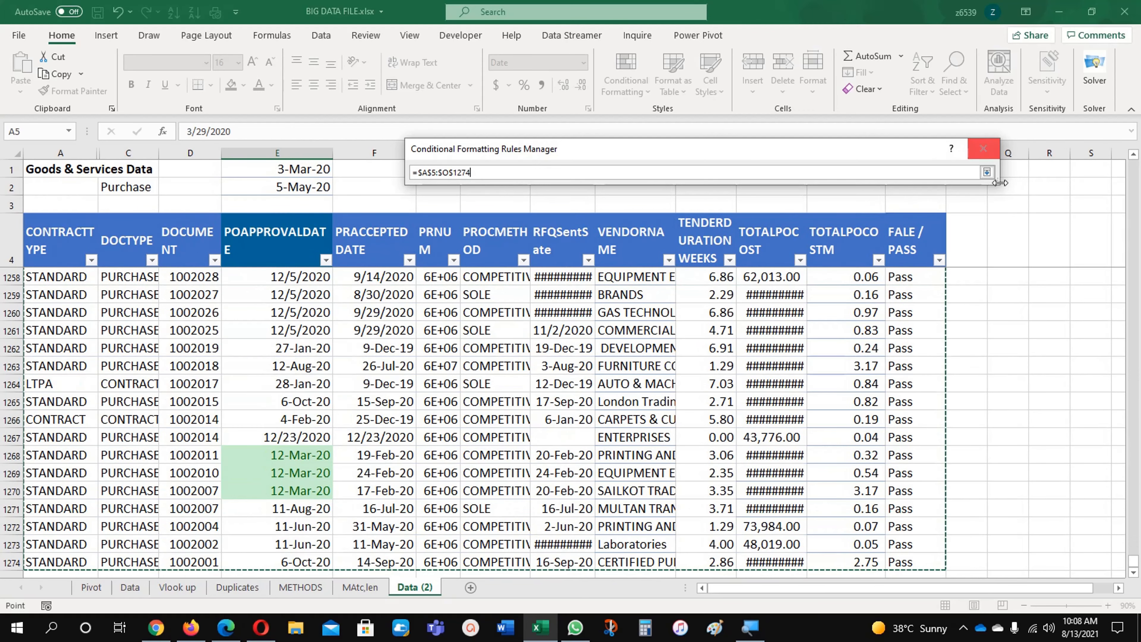
click(986, 172)
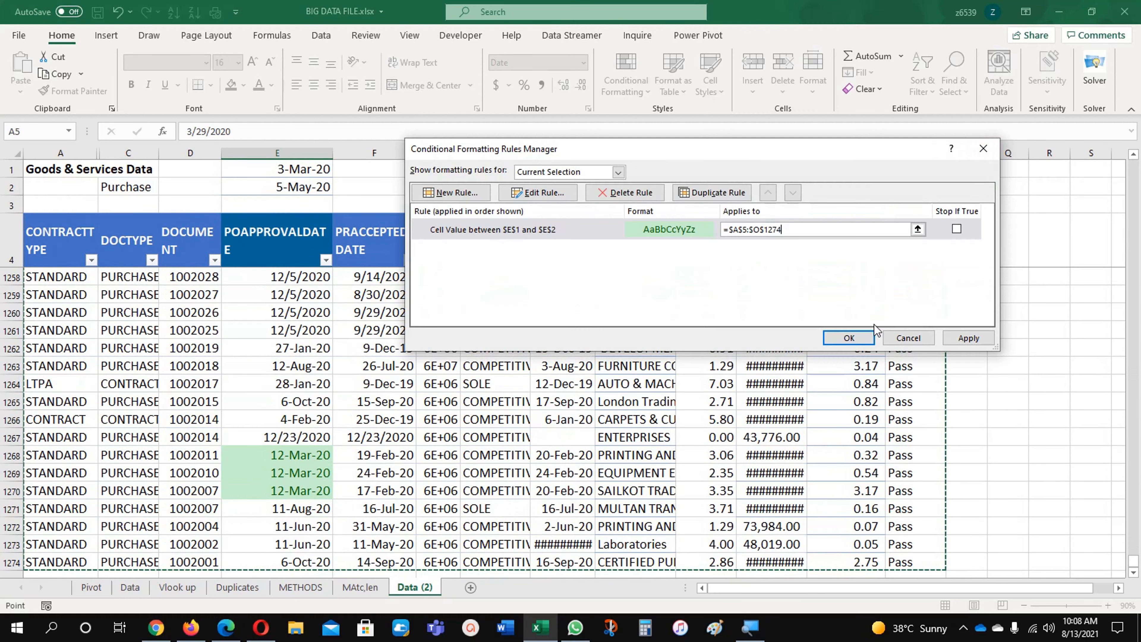
click(853, 337)
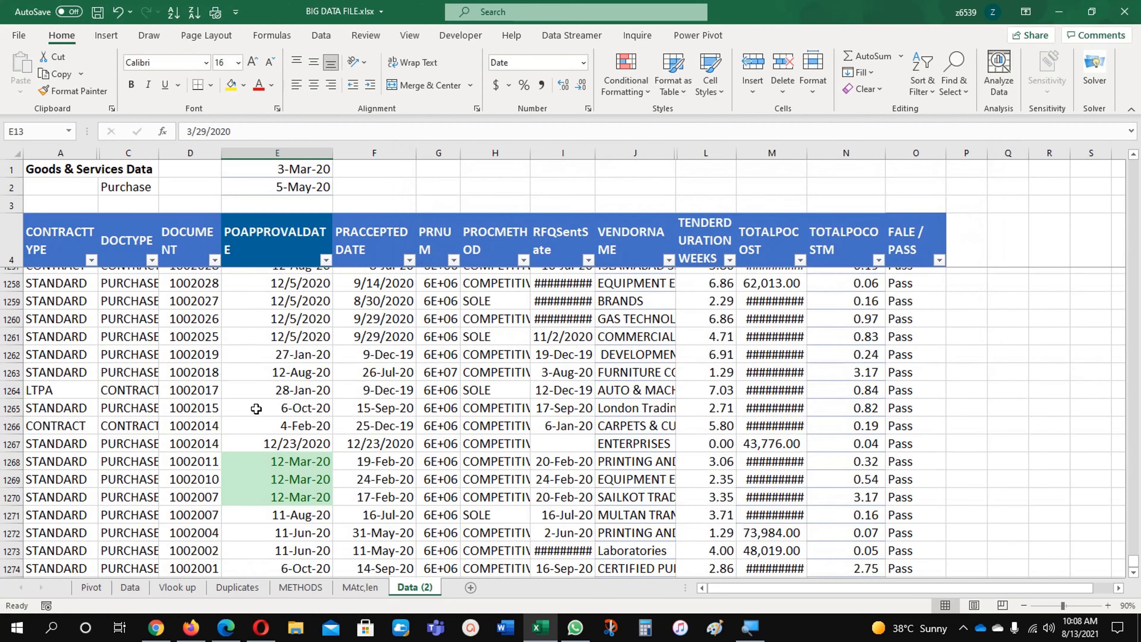
Examine which date cells across the table's columns are highlighted, and compare the E1 start date with the PO approval date in E13.
scroll(276, 391, up, 12)
scroll(276, 391, up, 20)
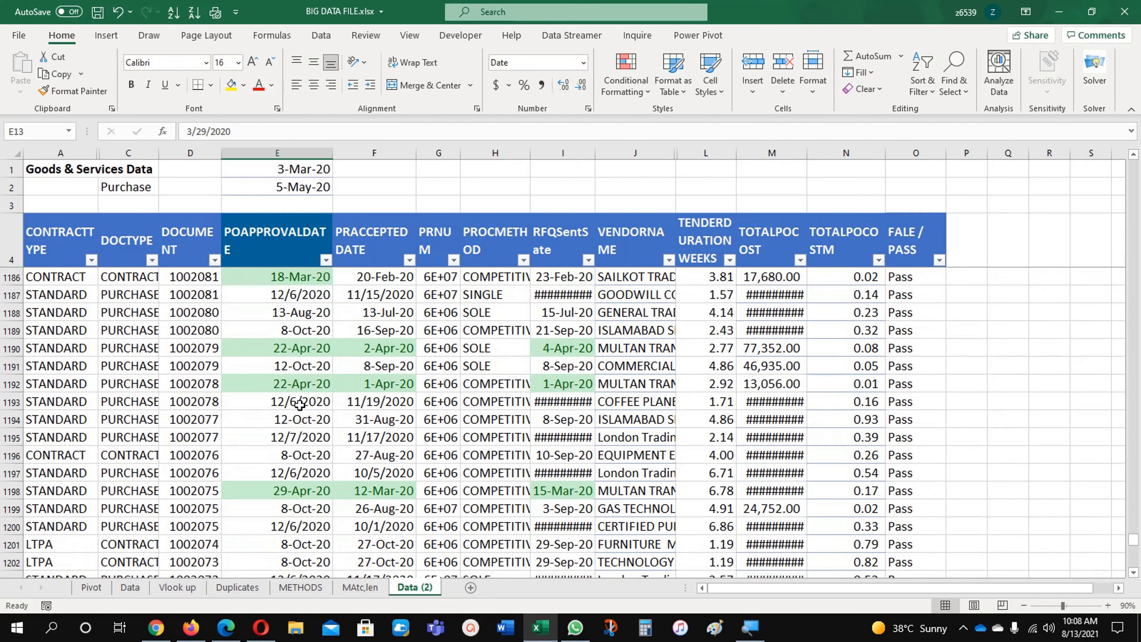
scroll(299, 404, up, 20)
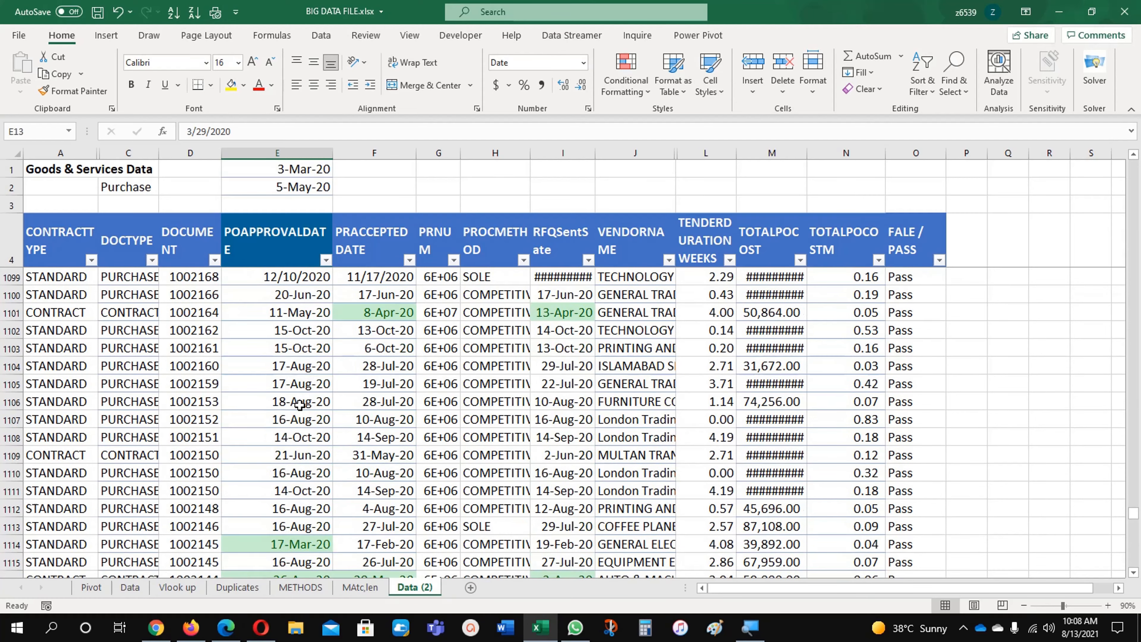
scroll(299, 405, up, 20)
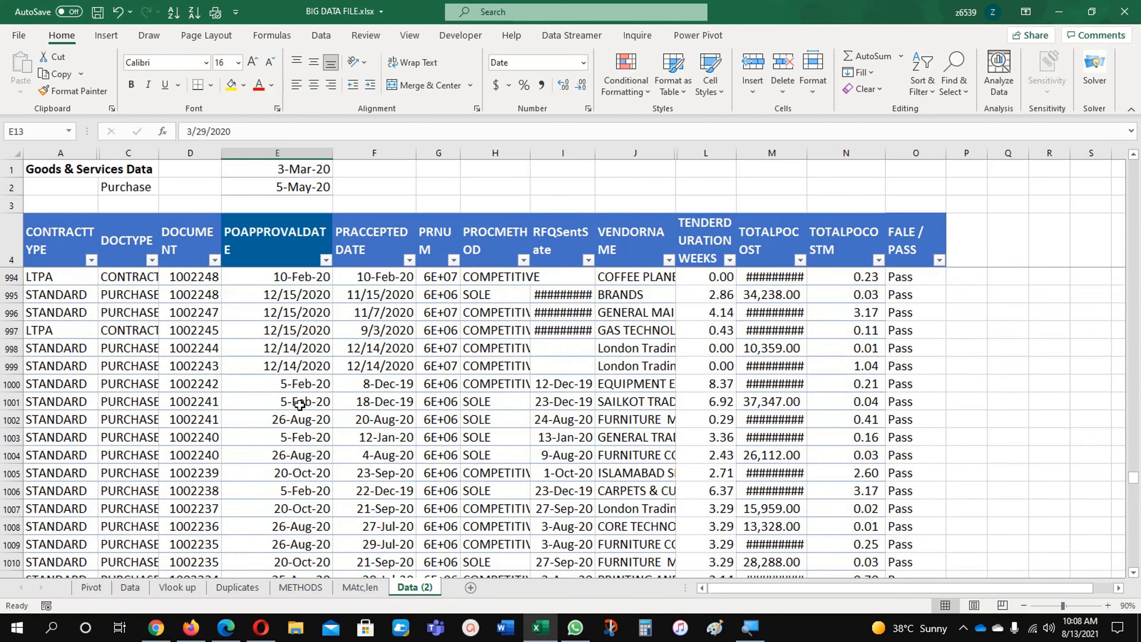
scroll(300, 404, up, 20)
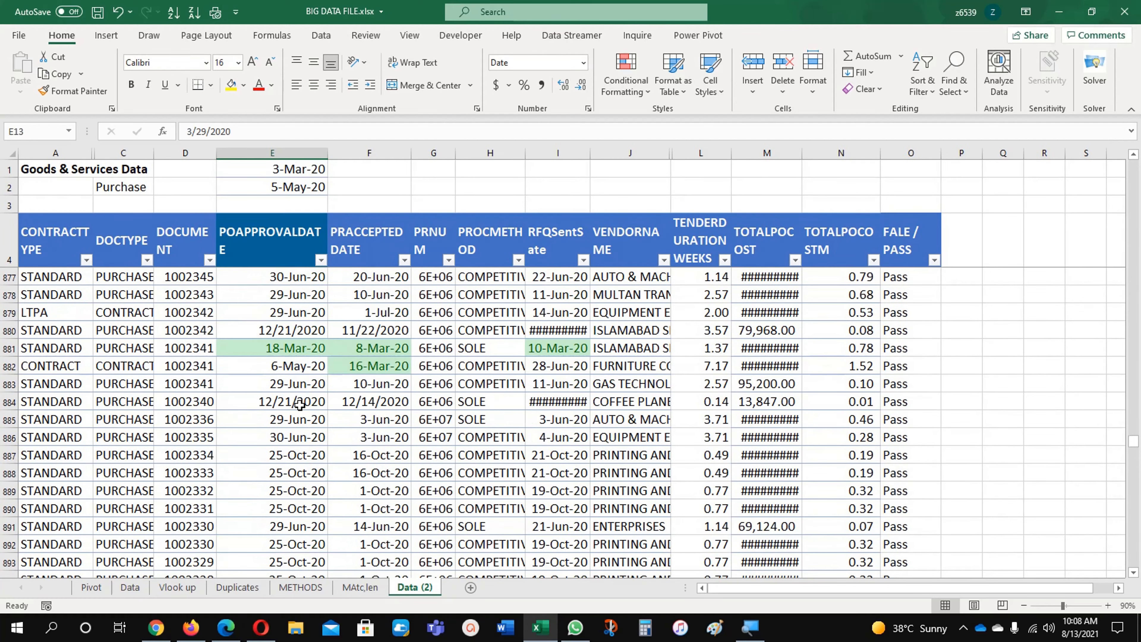
scroll(300, 404, up, 20)
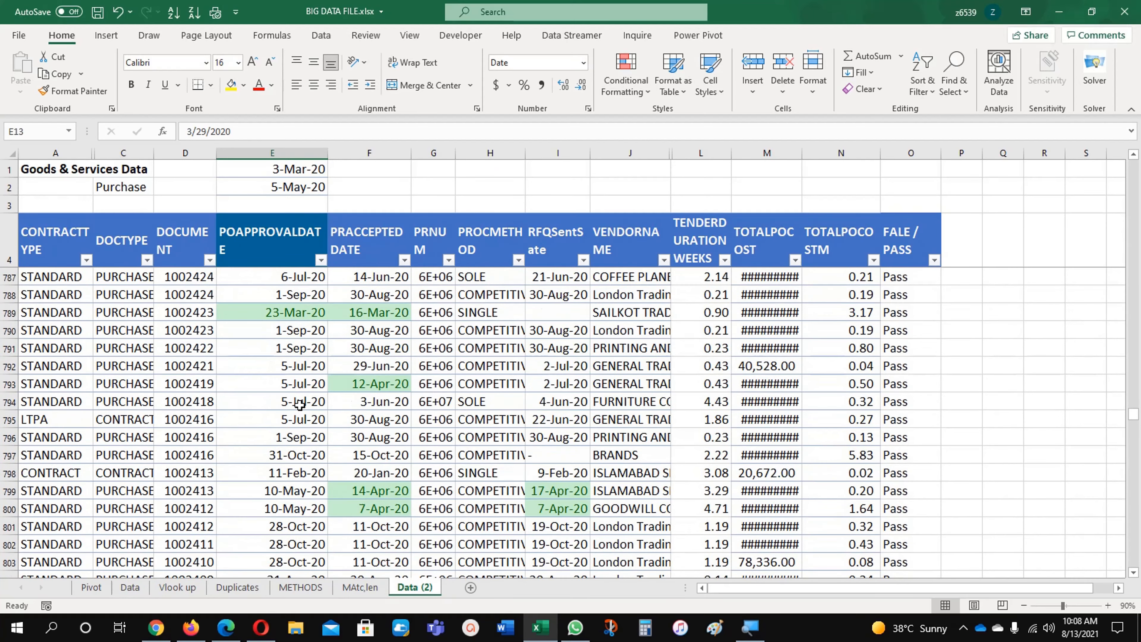
click(281, 358)
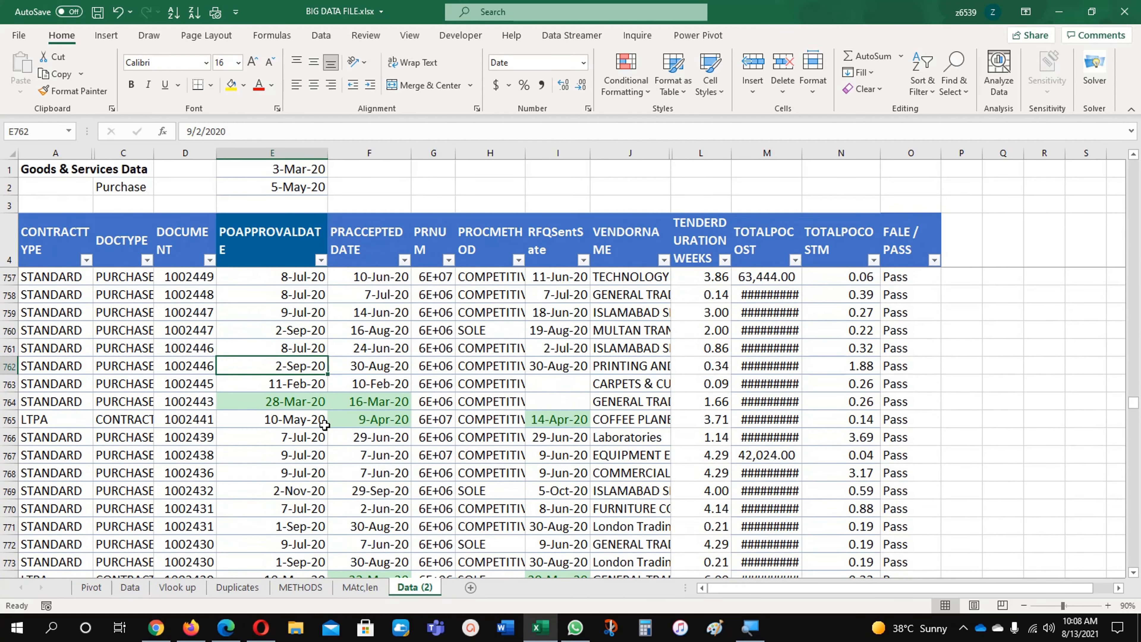
scroll(325, 423, up, 20)
scroll(324, 424, up, 20)
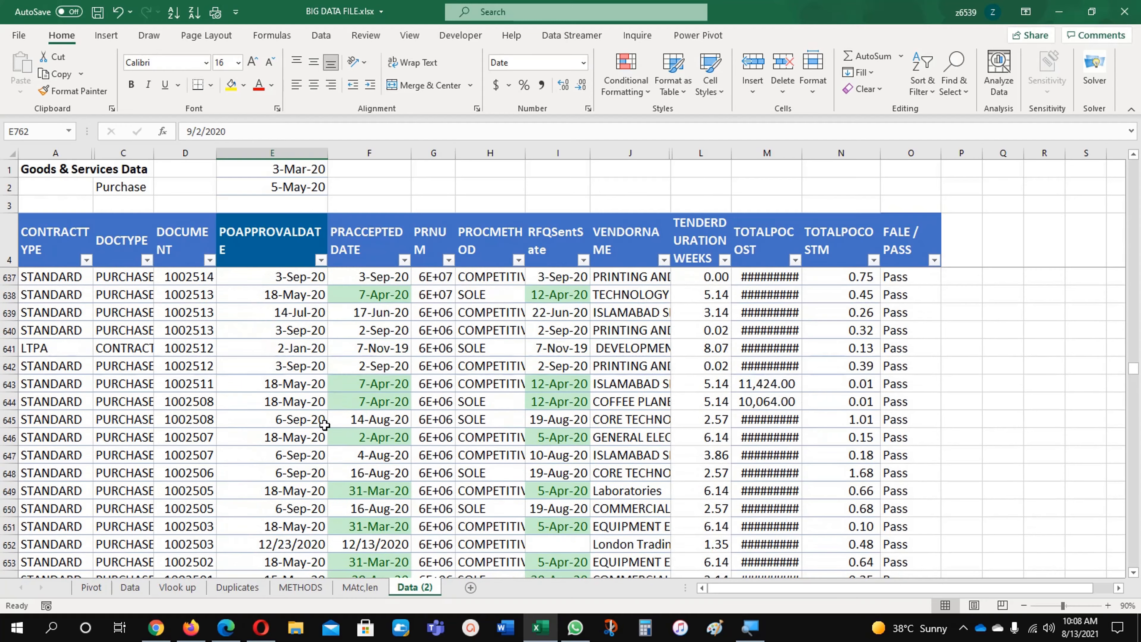
scroll(324, 424, up, 9)
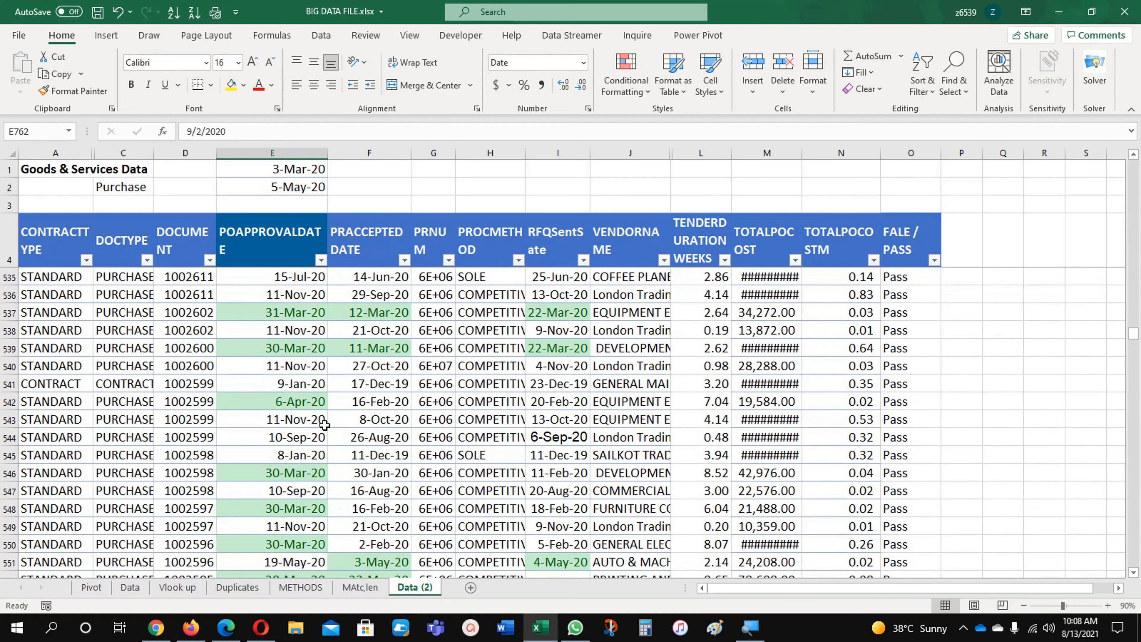
key(ctrl+Home)
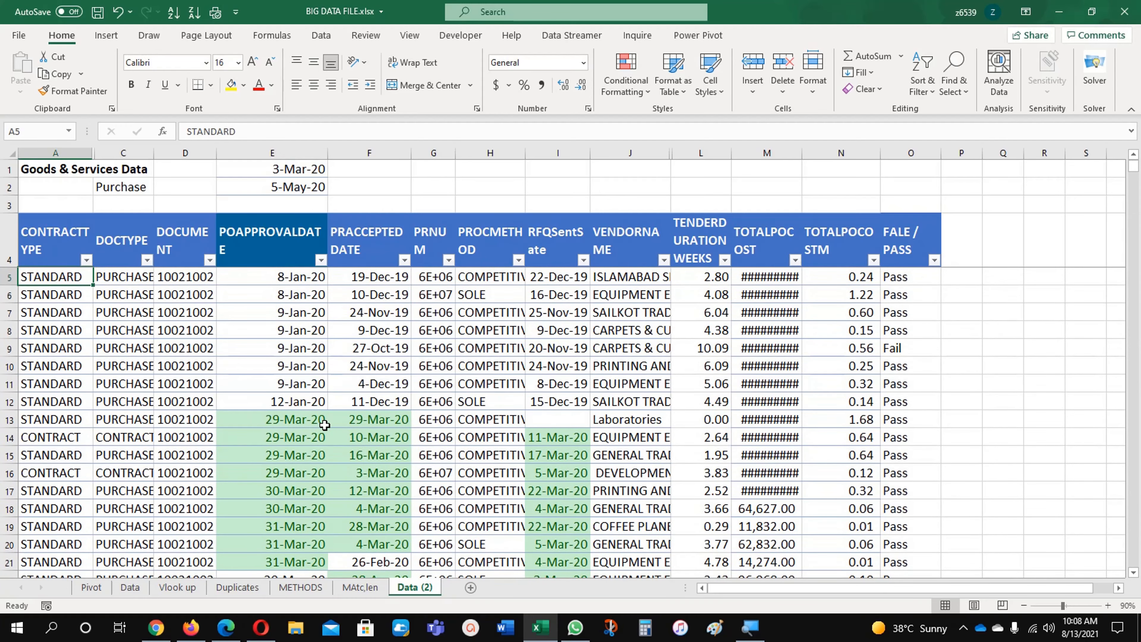
click(305, 167)
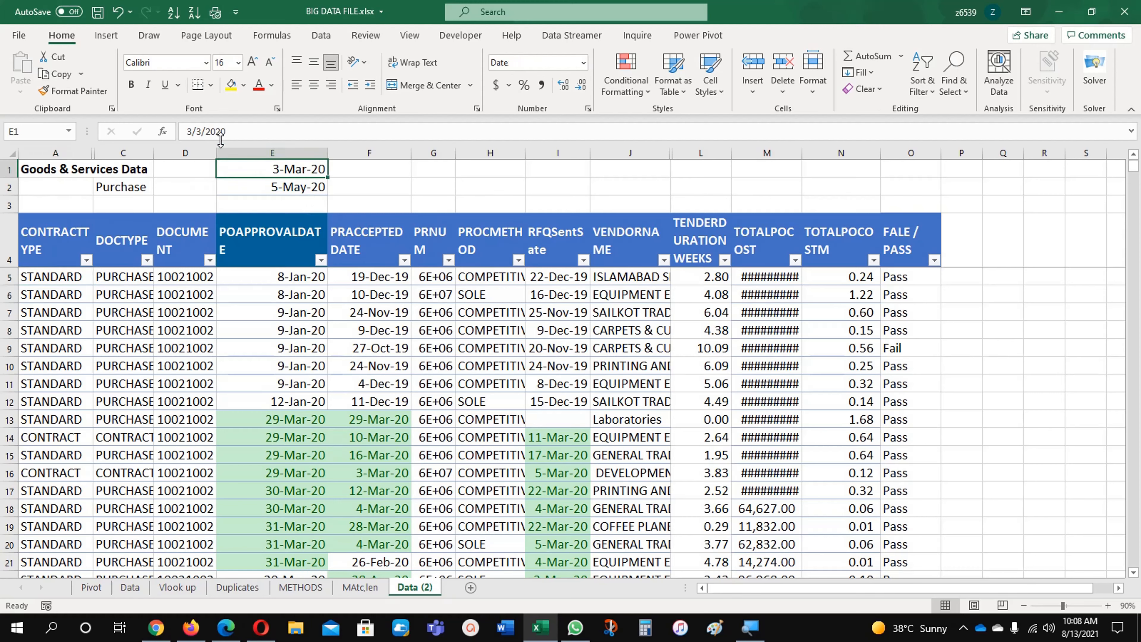
click(294, 423)
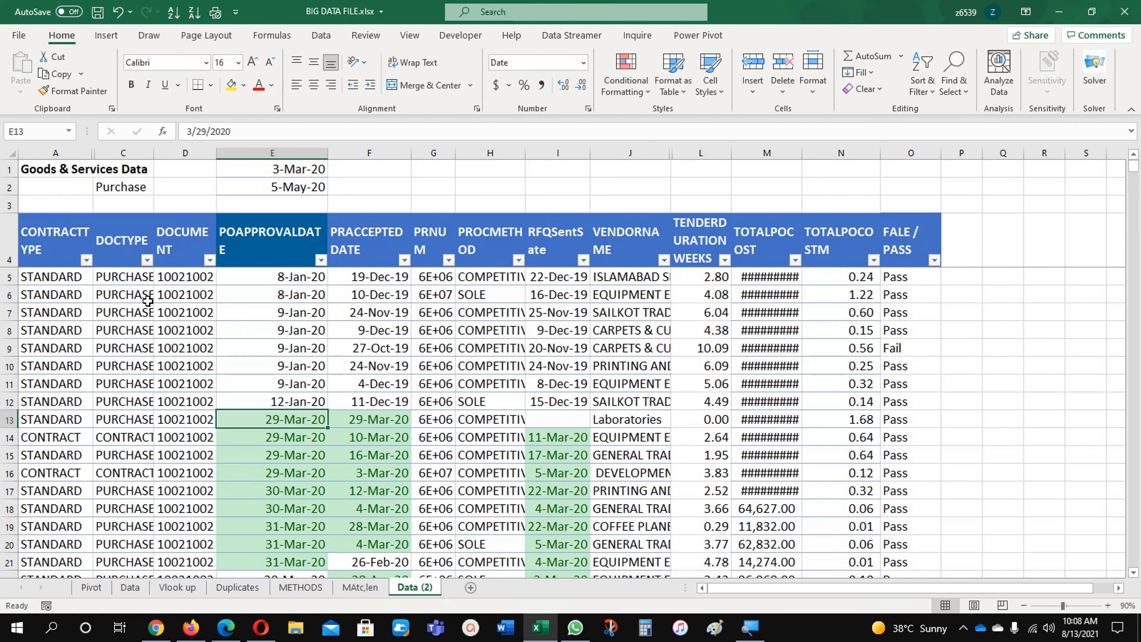
Autofit the DOCTYPE column C and choose Contract from the list in cell C2.
double_click(153, 153)
click(155, 186)
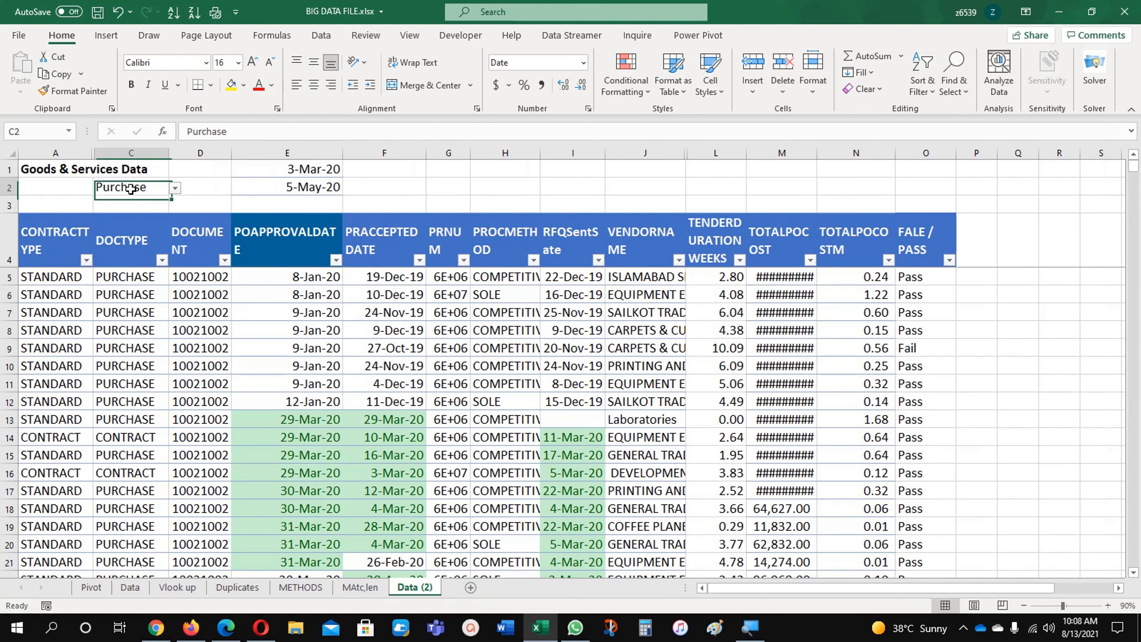
click(174, 189)
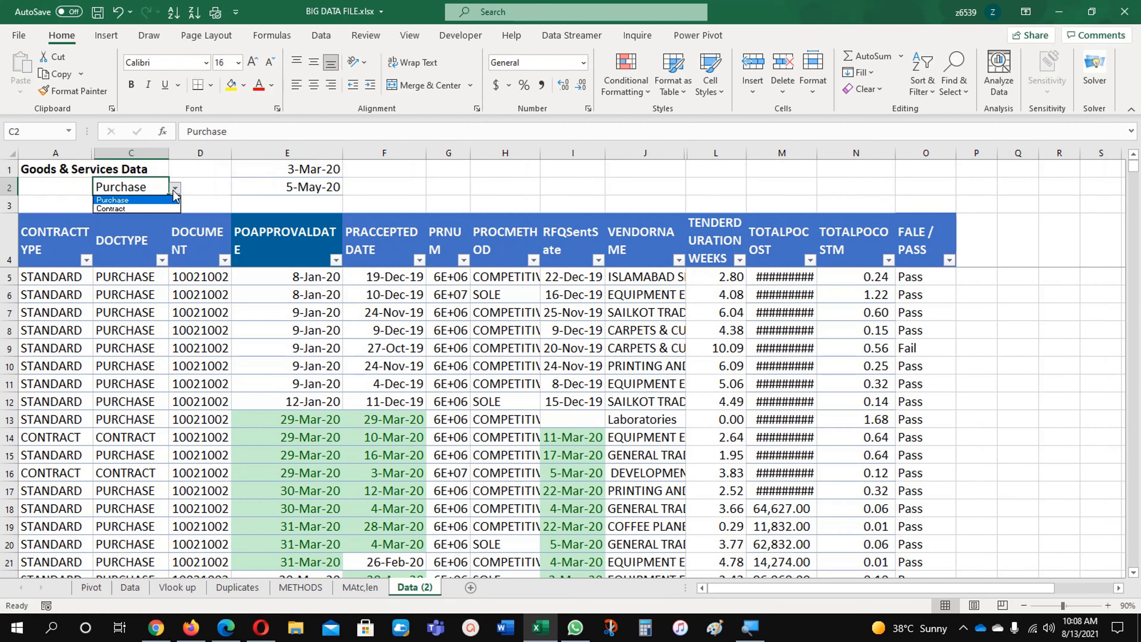
click(147, 204)
click(139, 309)
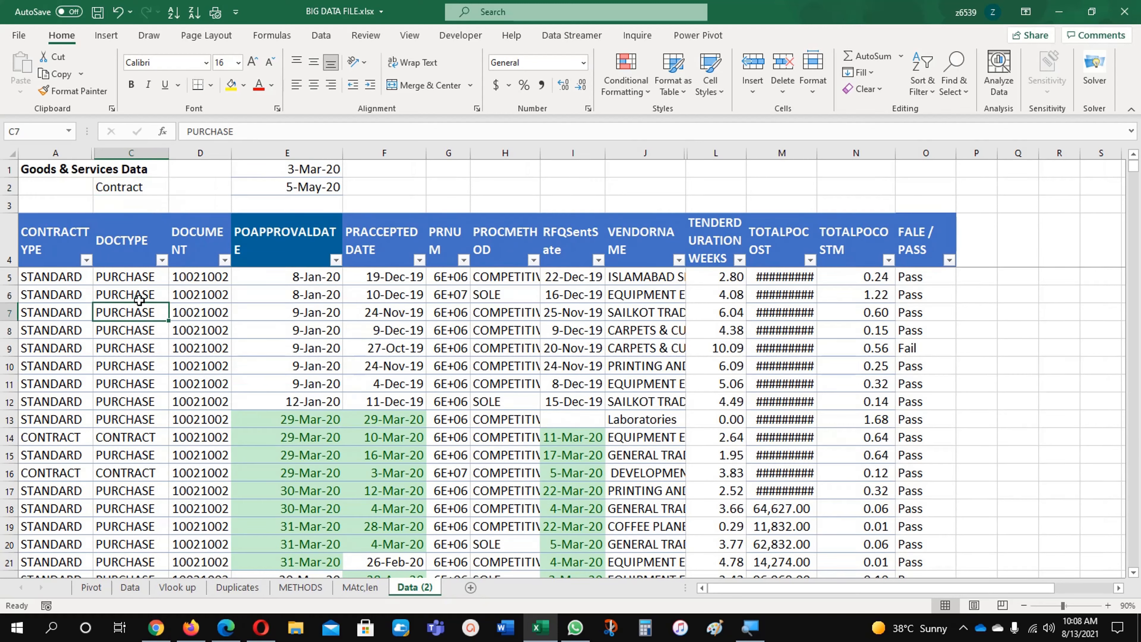
Set the document type in cell C2 back to Purchase.
click(140, 189)
click(175, 188)
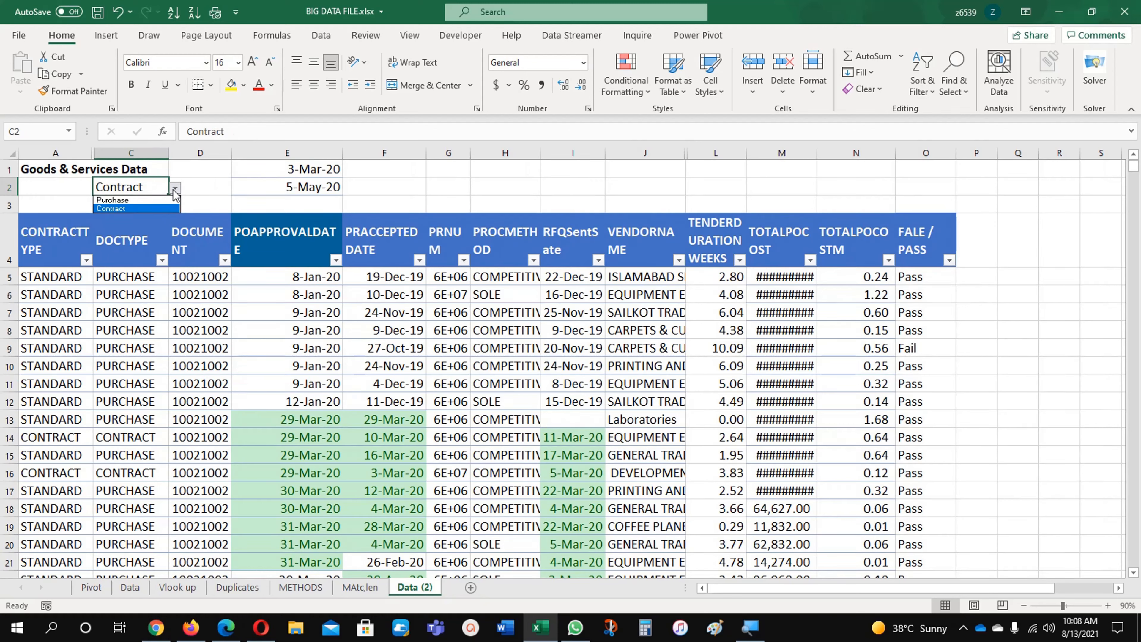
click(153, 199)
click(134, 306)
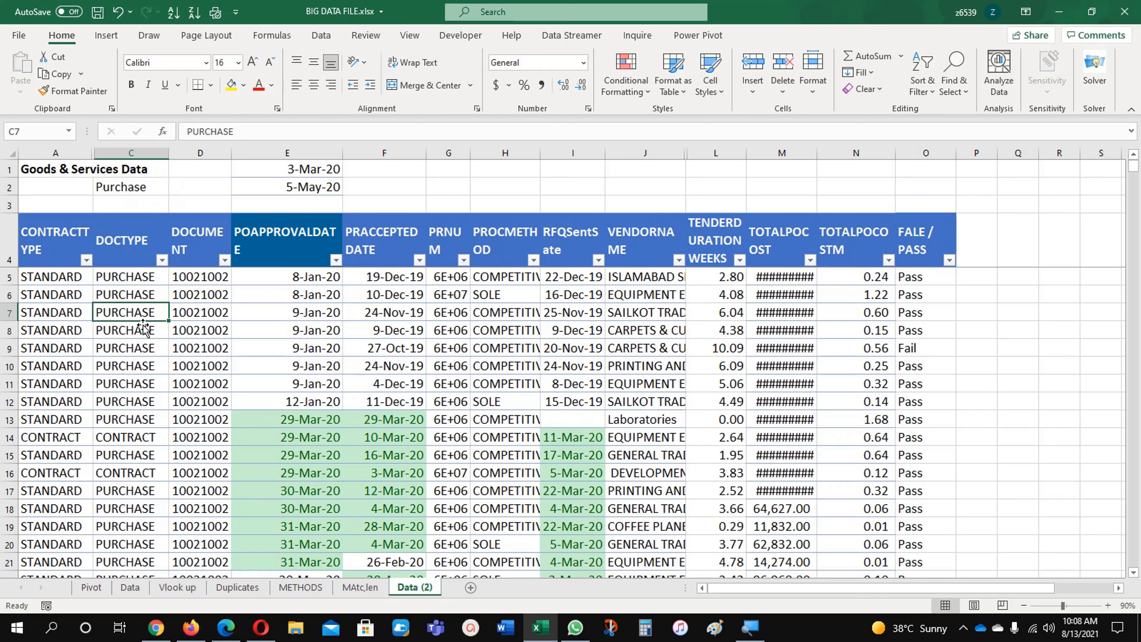
click(153, 191)
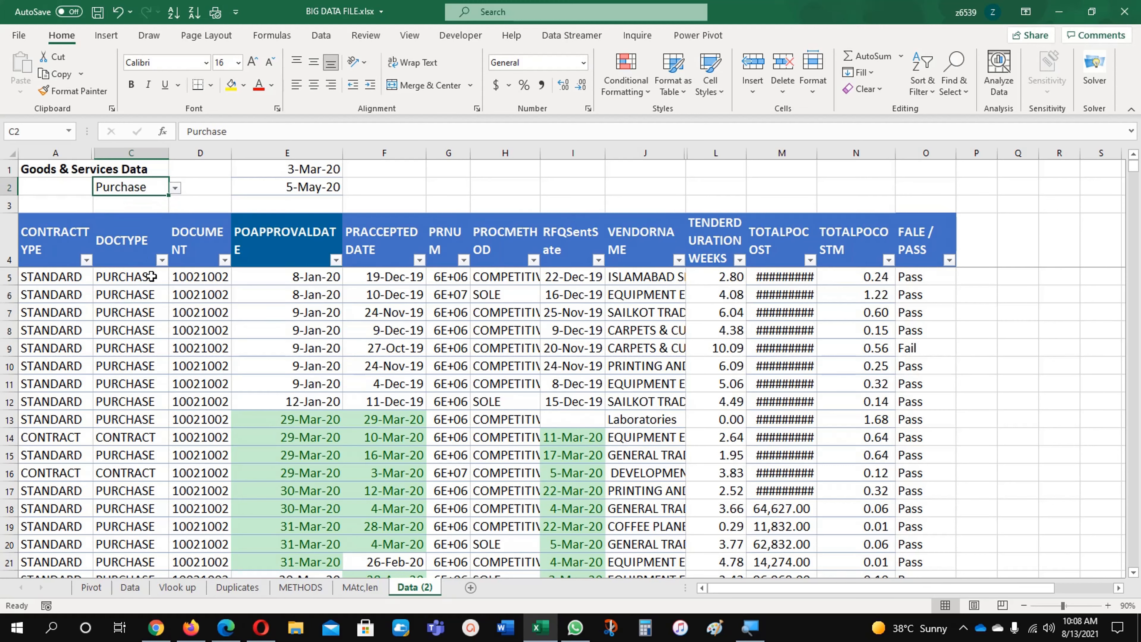
Delete the conditional formatting rule that highlights cell values between $E$1 and $E$2 across the table.
click(130, 370)
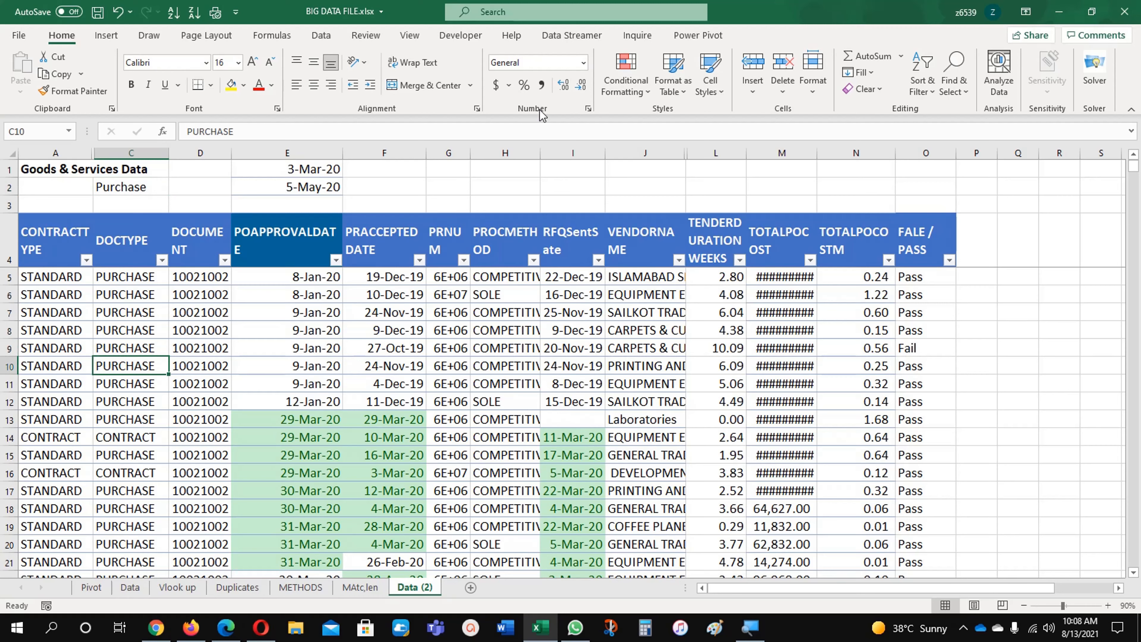
click(625, 74)
click(666, 332)
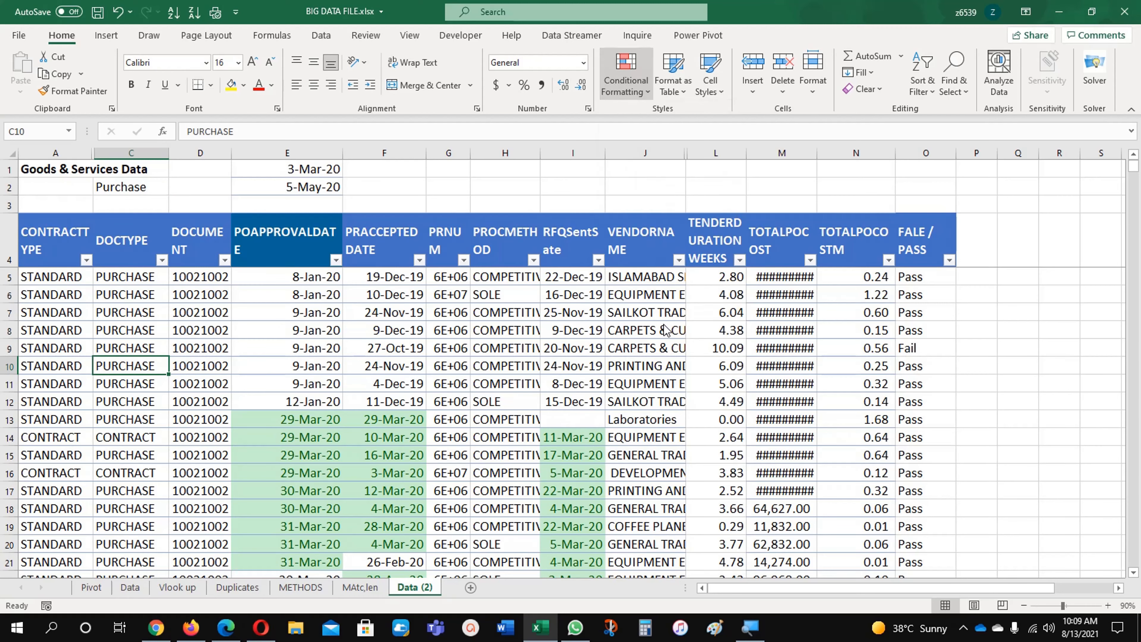
click(582, 232)
click(624, 192)
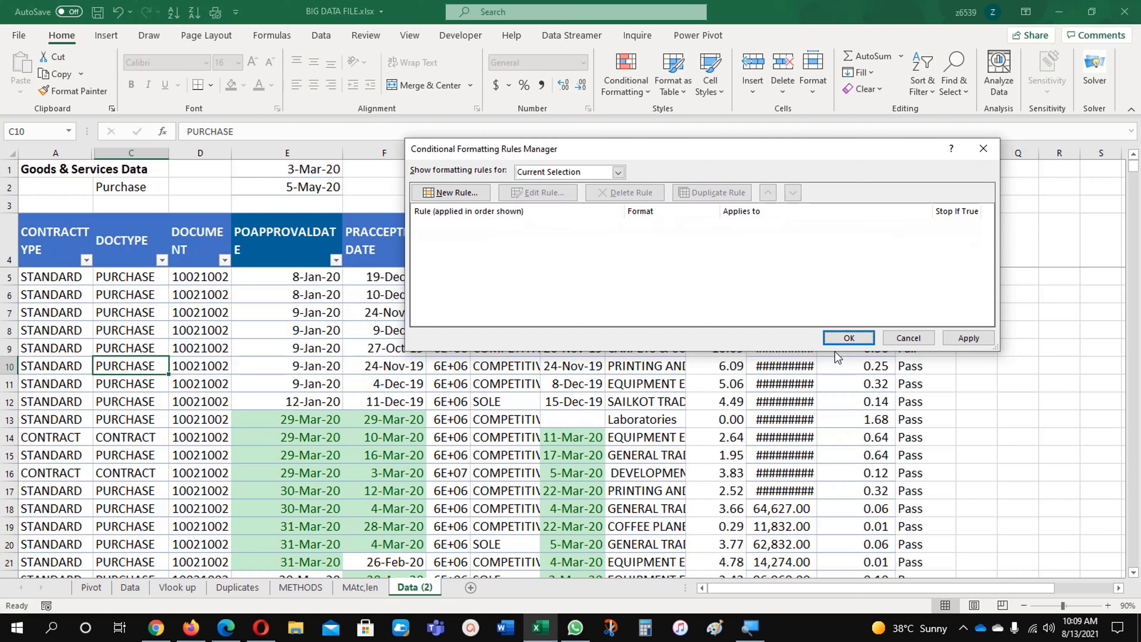
click(848, 338)
click(379, 347)
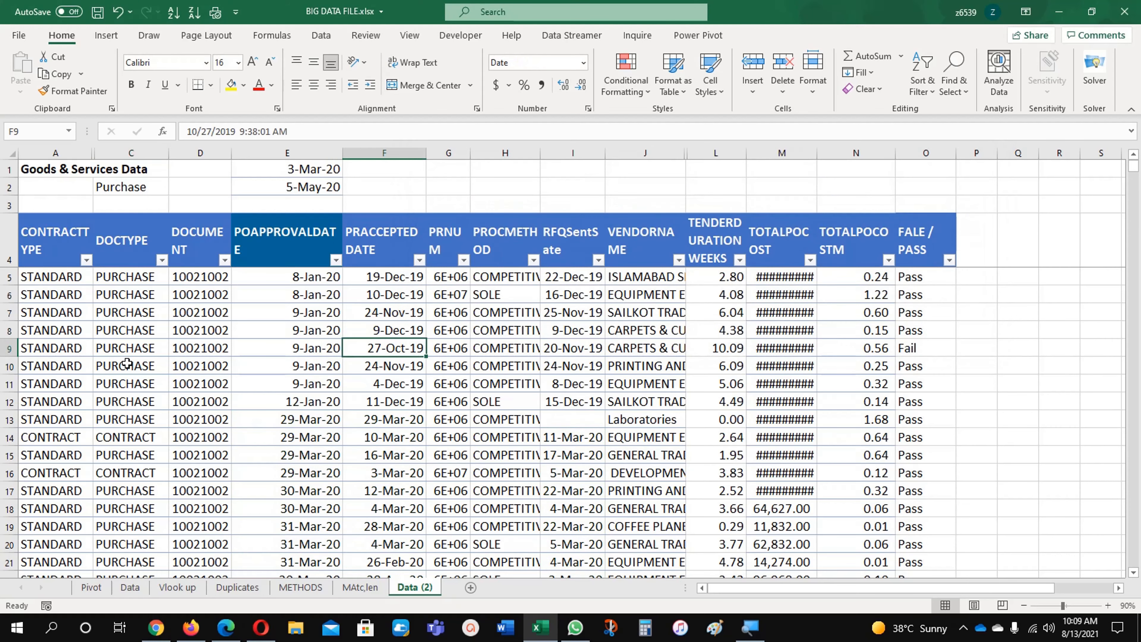
Create a formula-based conditional formatting rule on cell C5 using =$C5=$C$2, without setting a format.
click(130, 278)
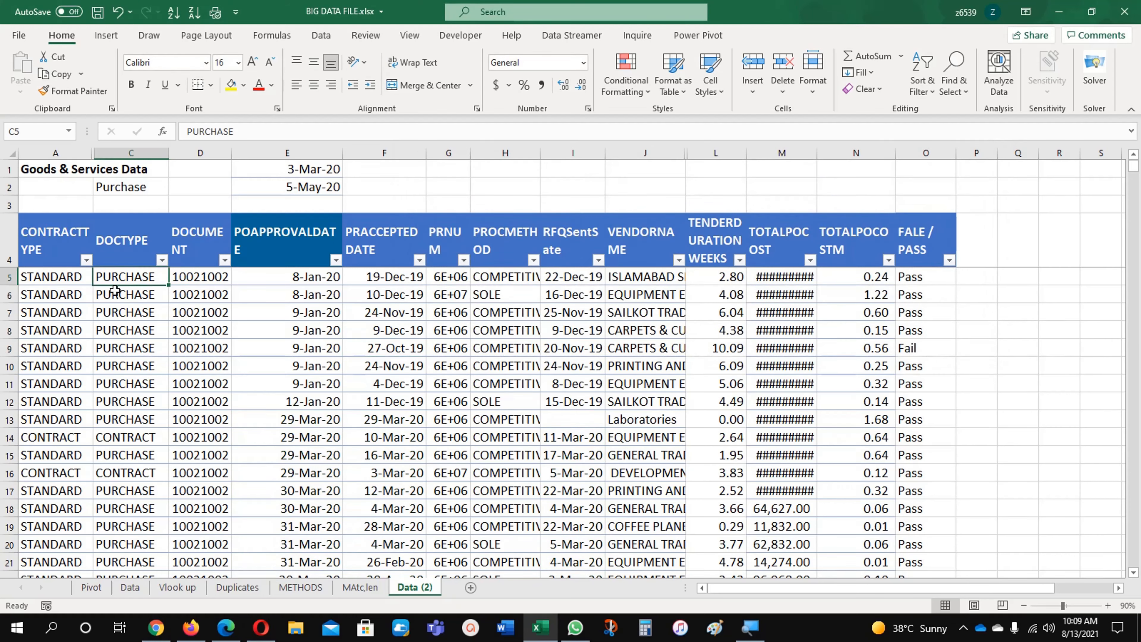
click(617, 72)
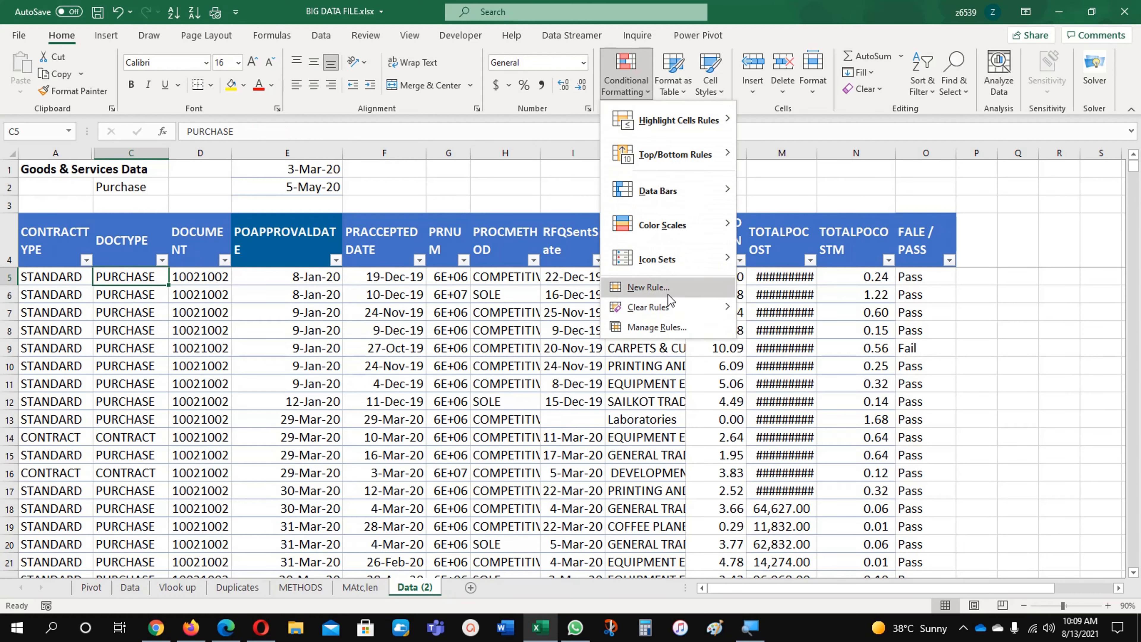
click(642, 286)
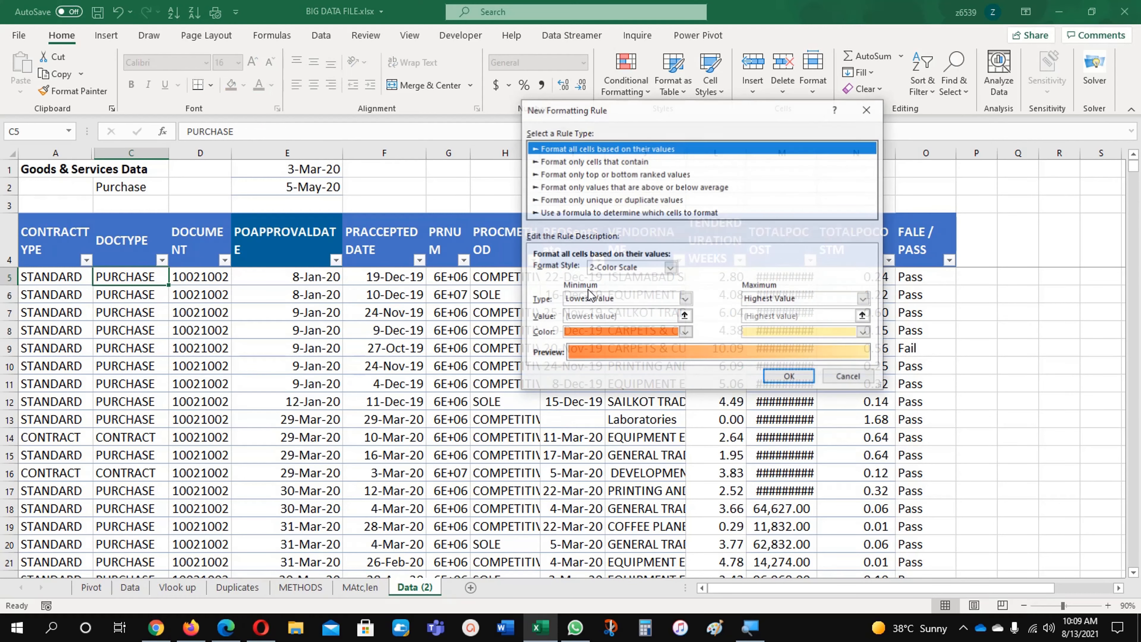
click(619, 214)
click(608, 270)
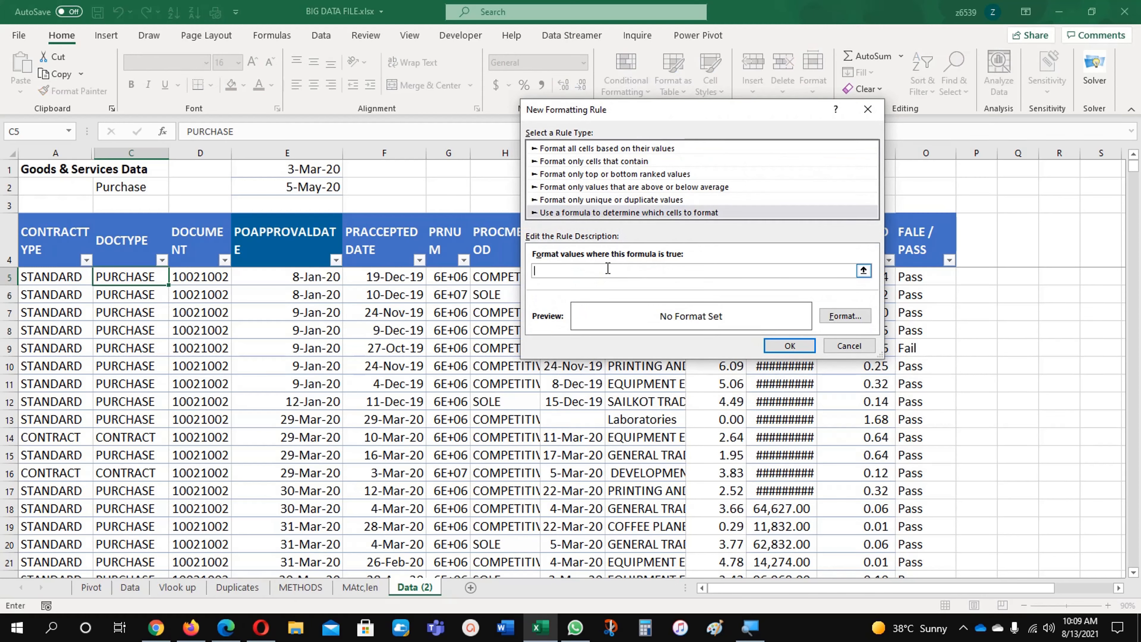
click(148, 277)
text(=)
click(152, 191)
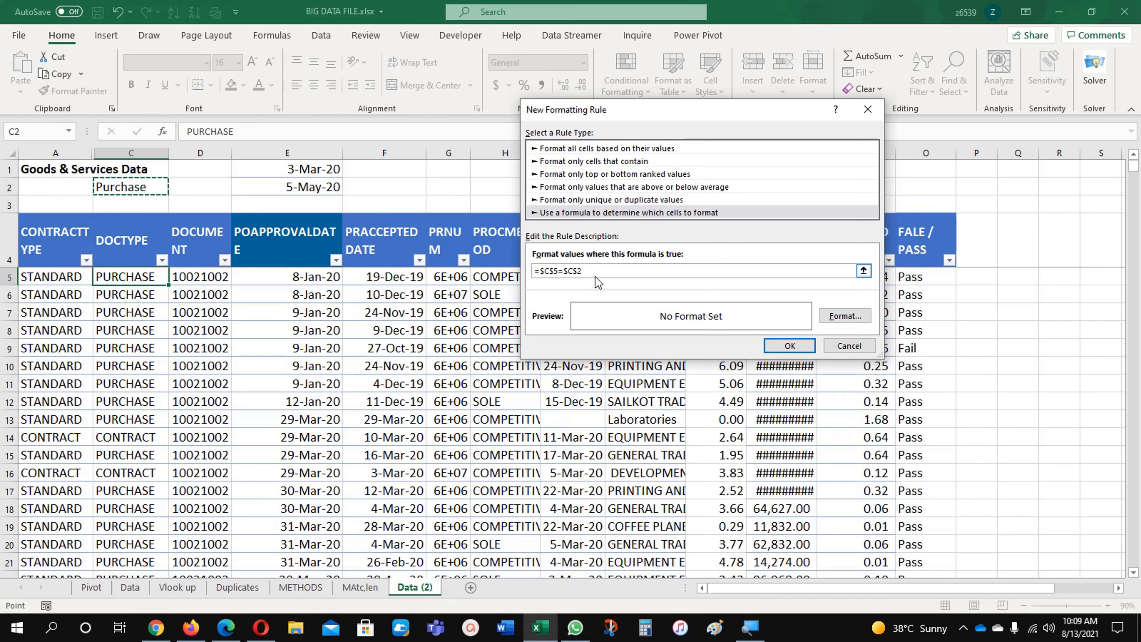
click(548, 270)
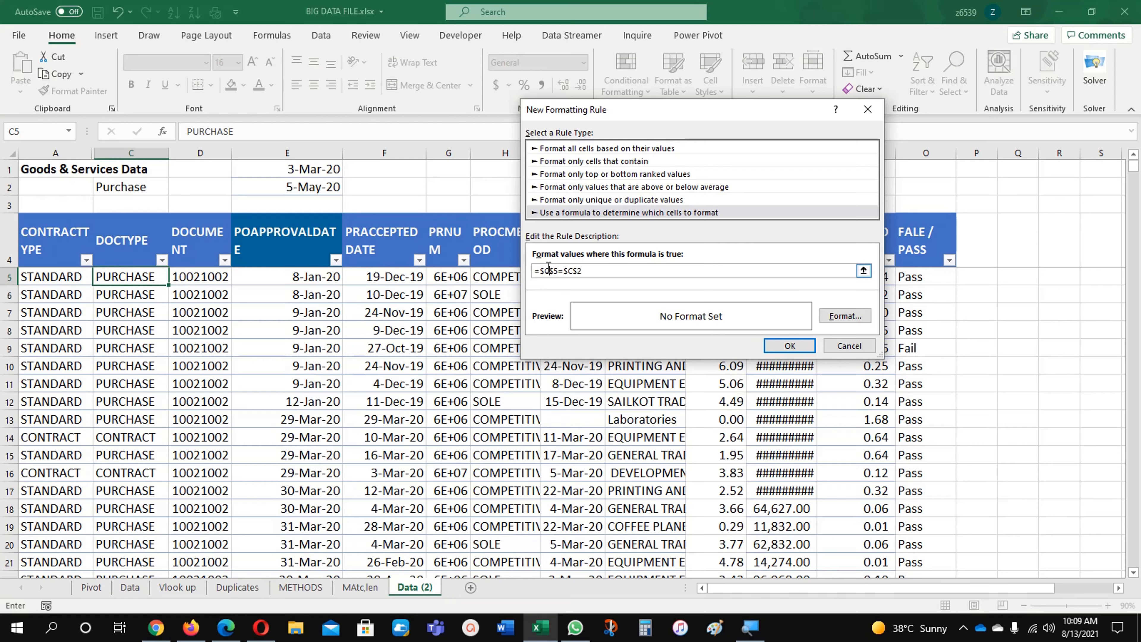
key(F4)
click(788, 346)
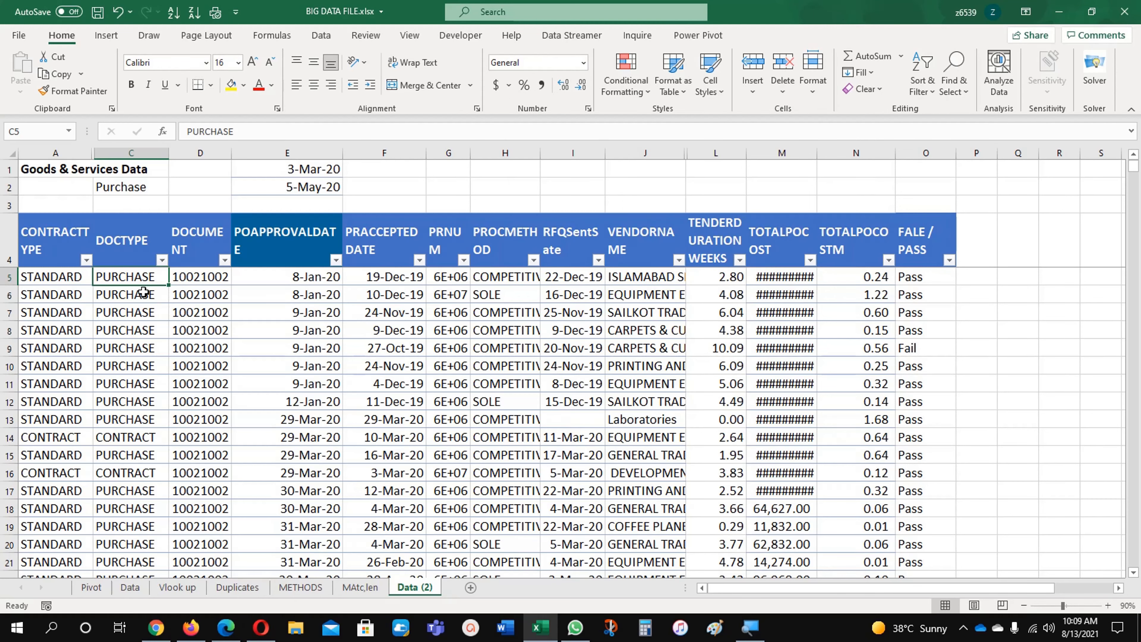
Edit the =$C5=$C$2 rule to format matching cells with a purple fill and white font.
click(625, 74)
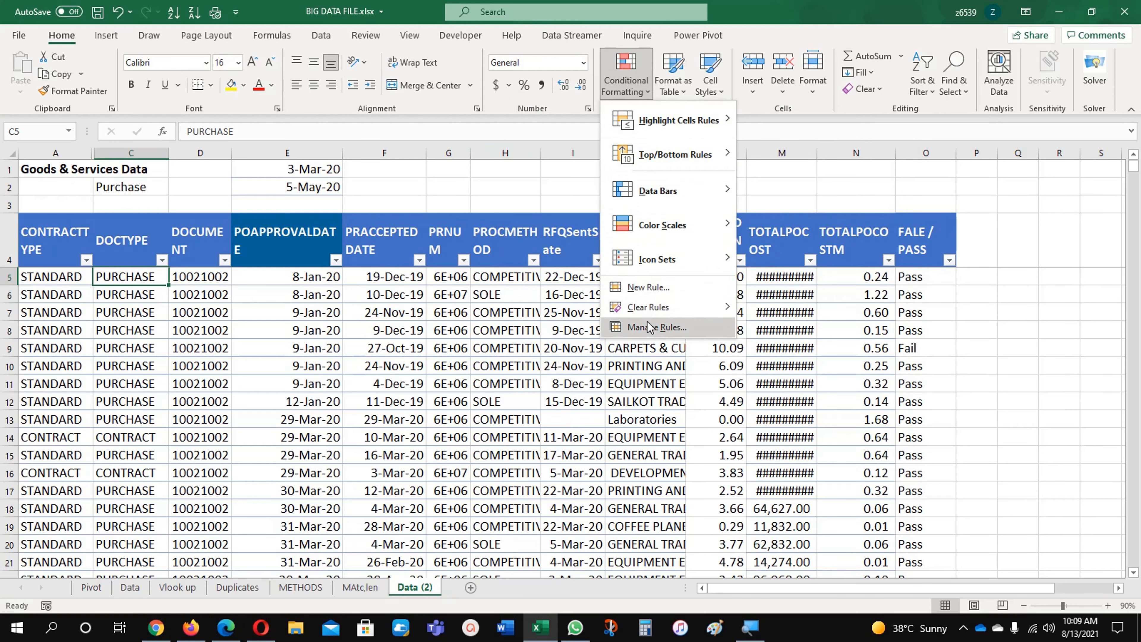
click(646, 320)
click(692, 214)
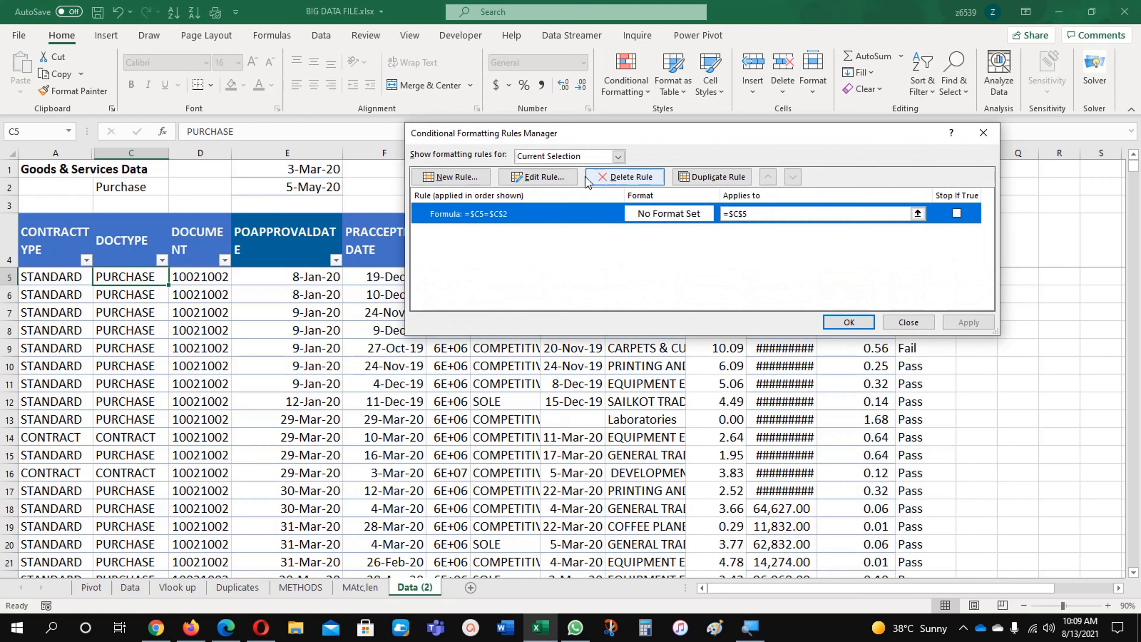
click(538, 176)
click(827, 318)
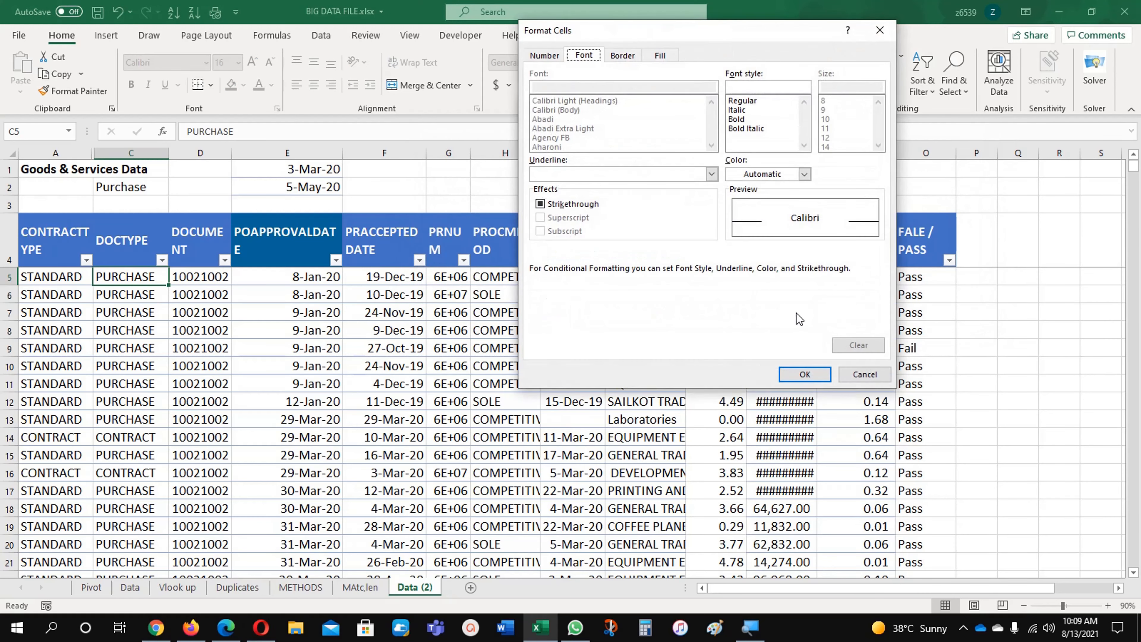
click(668, 58)
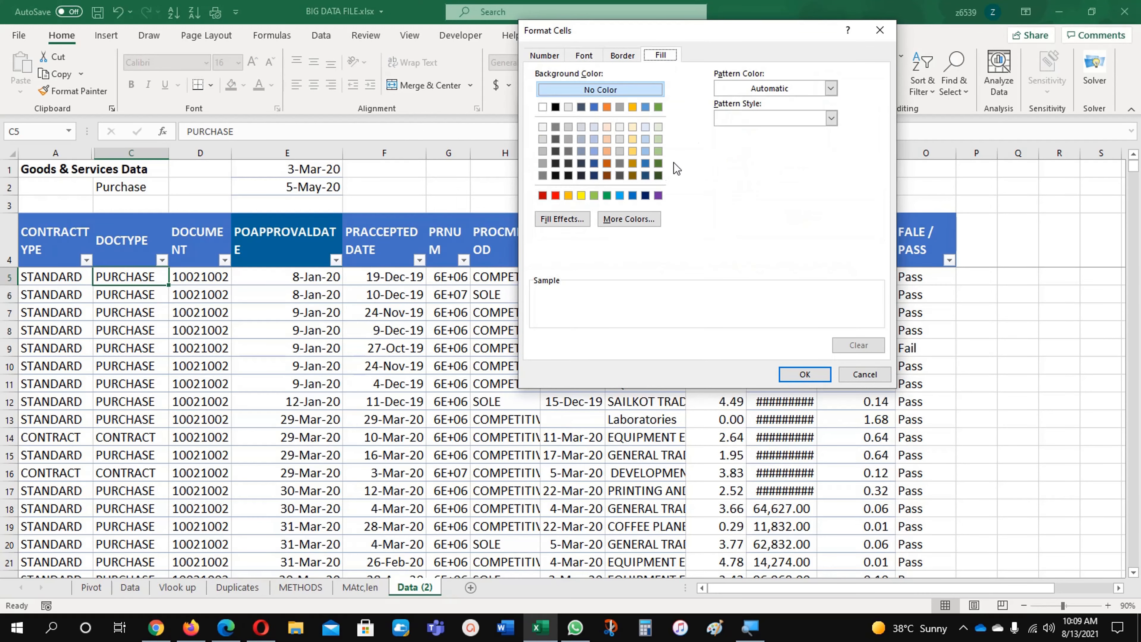
click(658, 196)
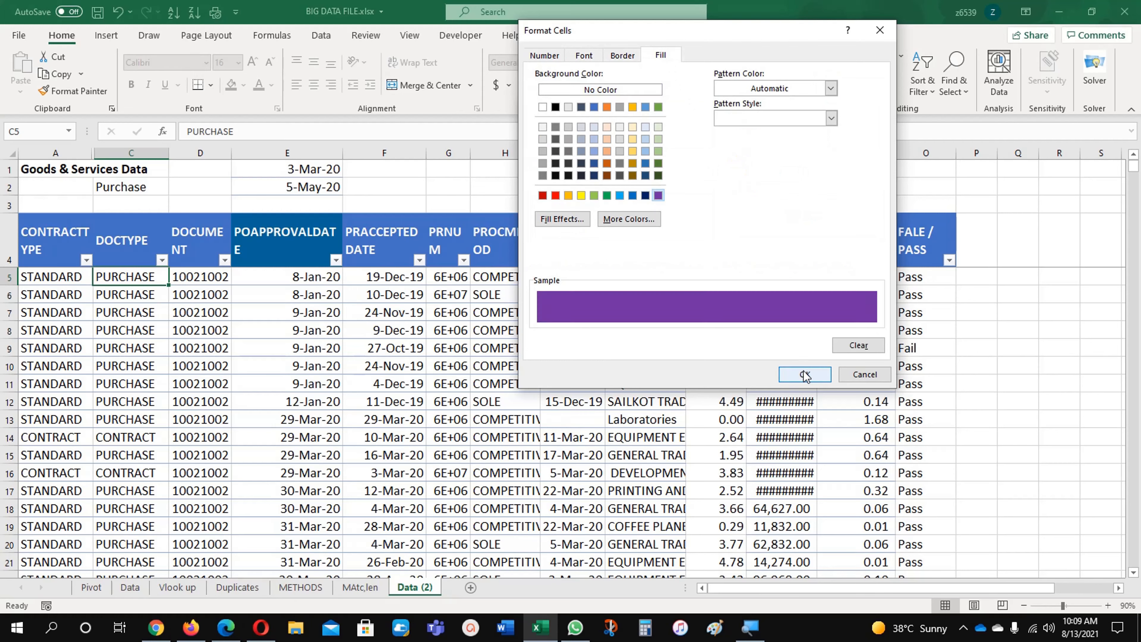
click(592, 57)
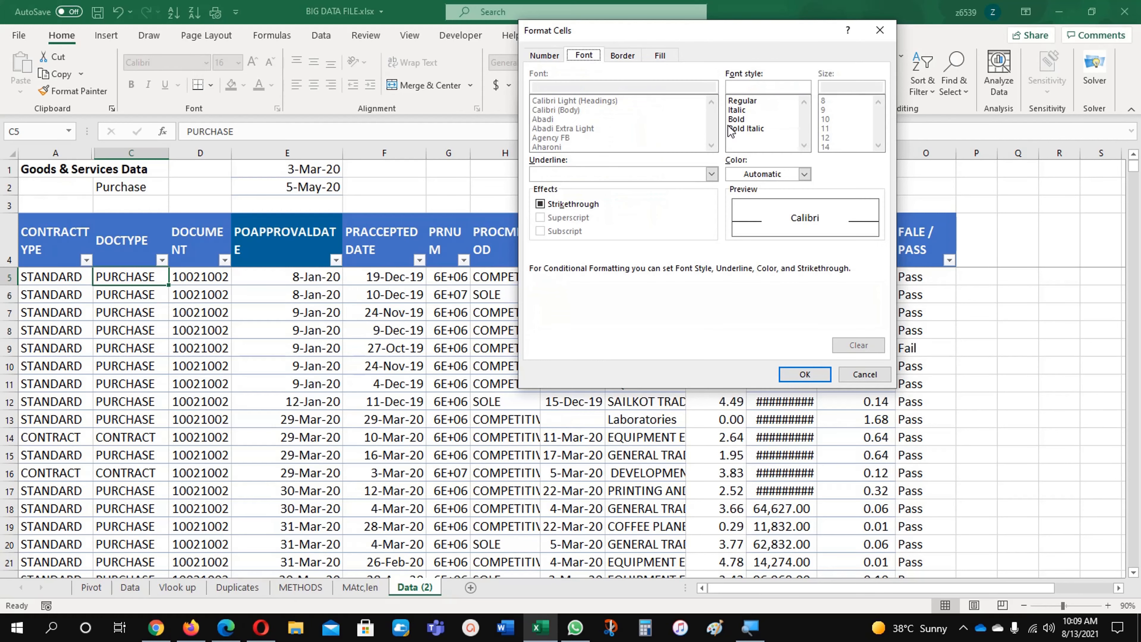
click(804, 174)
click(733, 230)
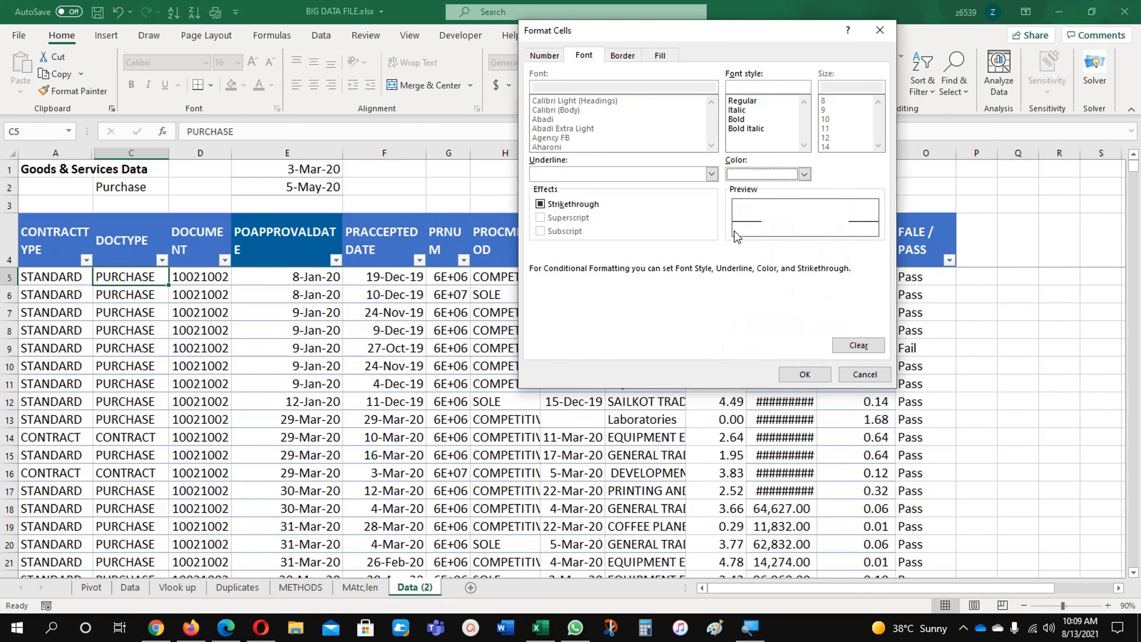
click(793, 373)
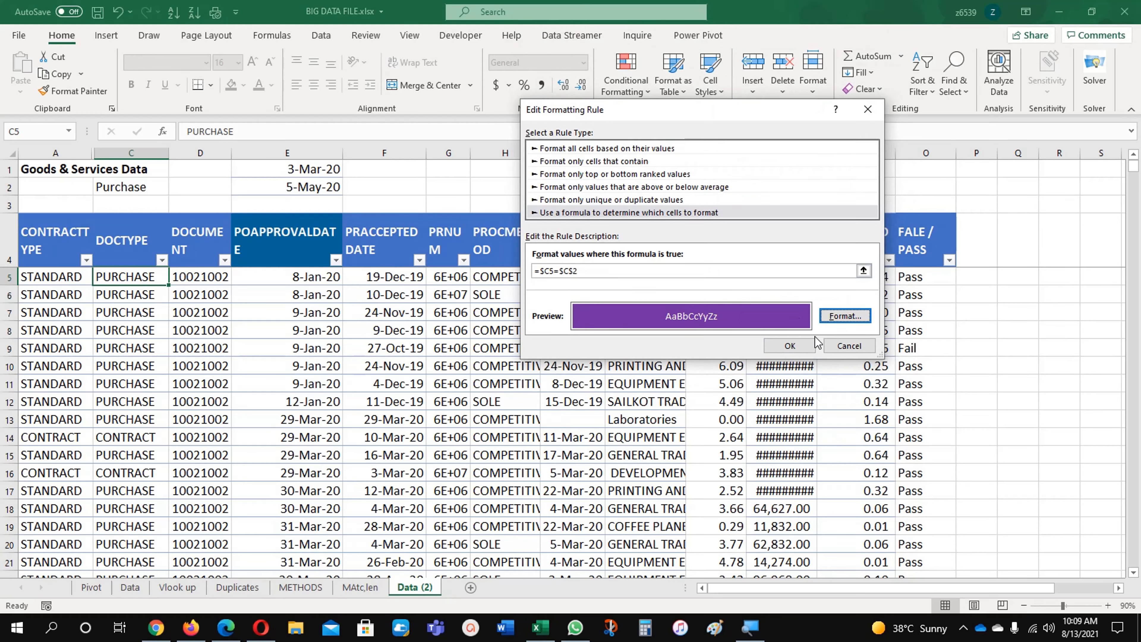
click(789, 347)
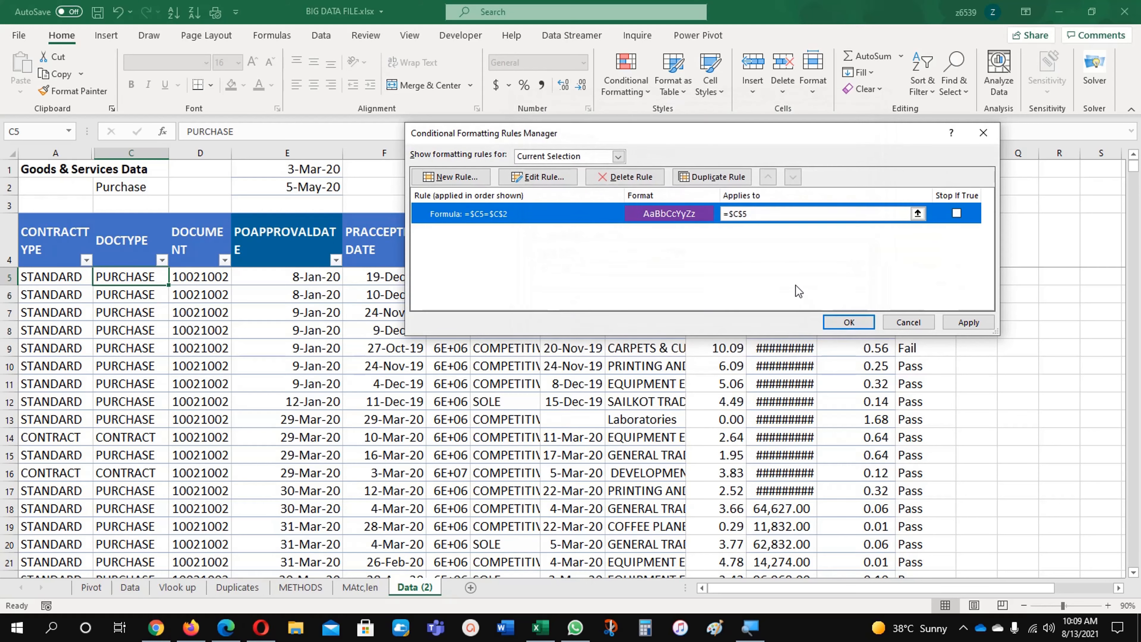
Extend the document type rule's range to =$A$5:$O$1274 and apply it to the table.
click(851, 214)
click(917, 214)
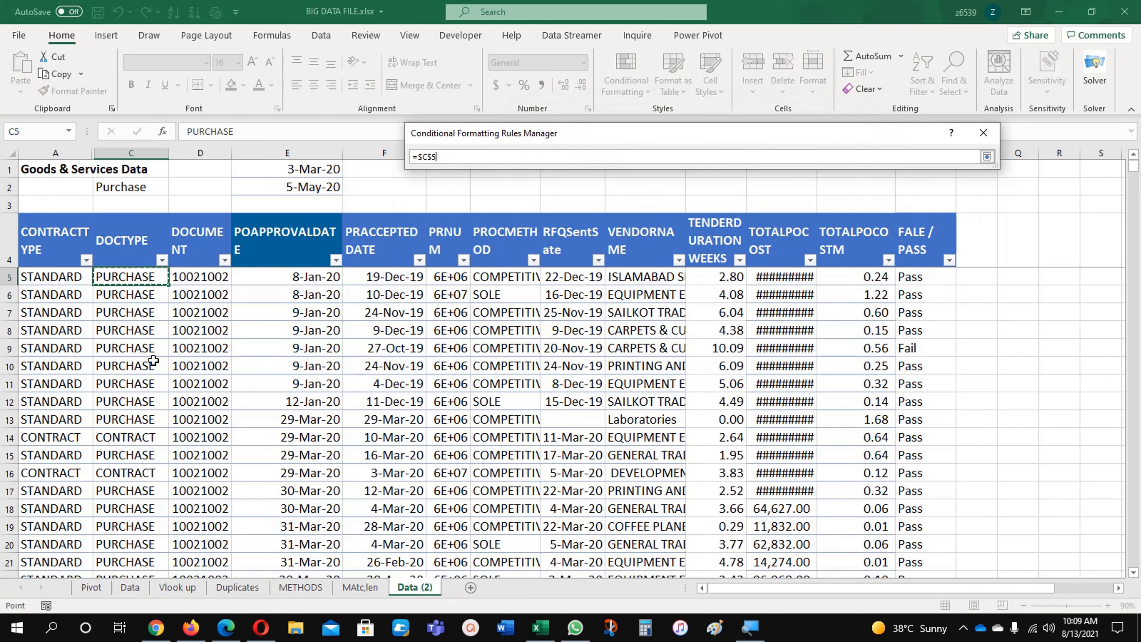
drag(56, 272, 935, 280)
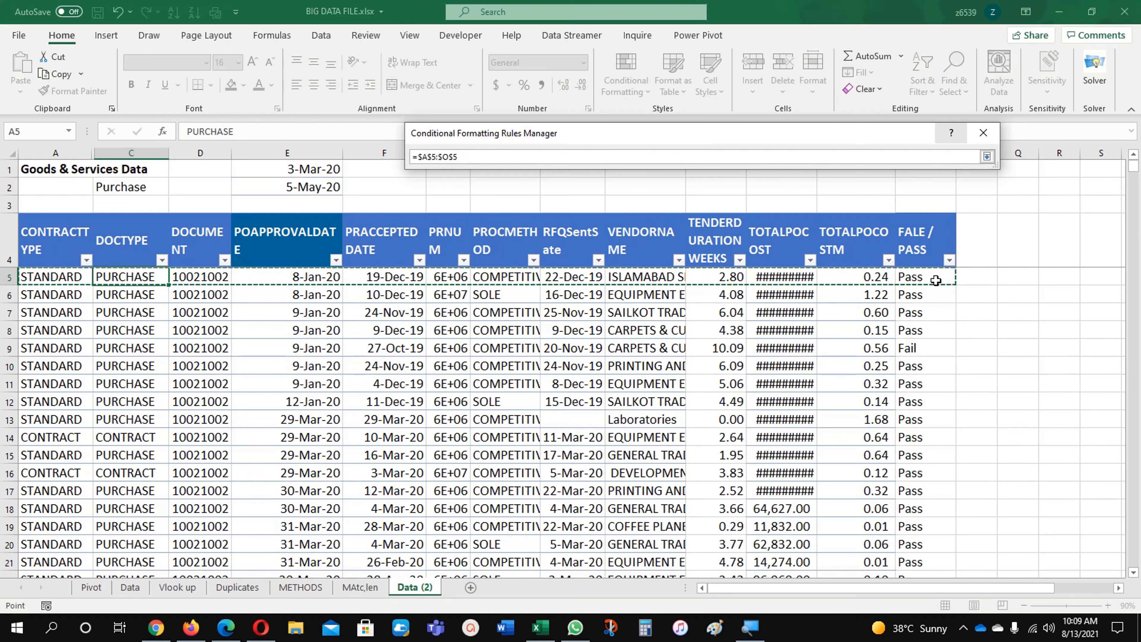
key(ctrl+shift+Down)
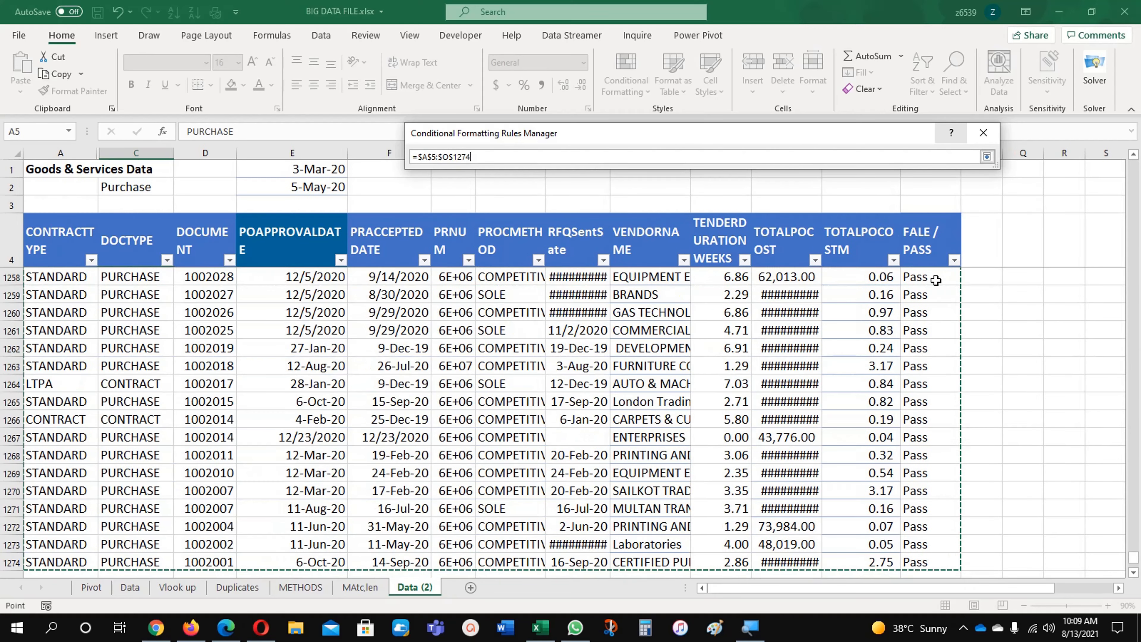
click(986, 156)
click(848, 323)
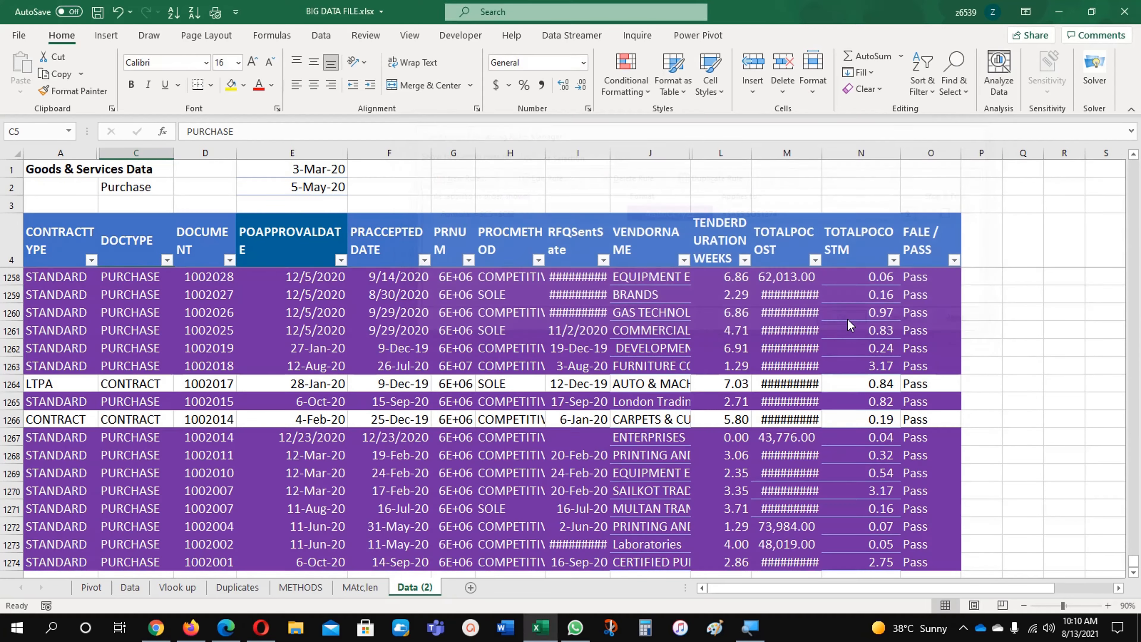
Set the document type in C2 to Contract and review the row highlighting through the table.
click(140, 355)
scroll(148, 407, up, 19)
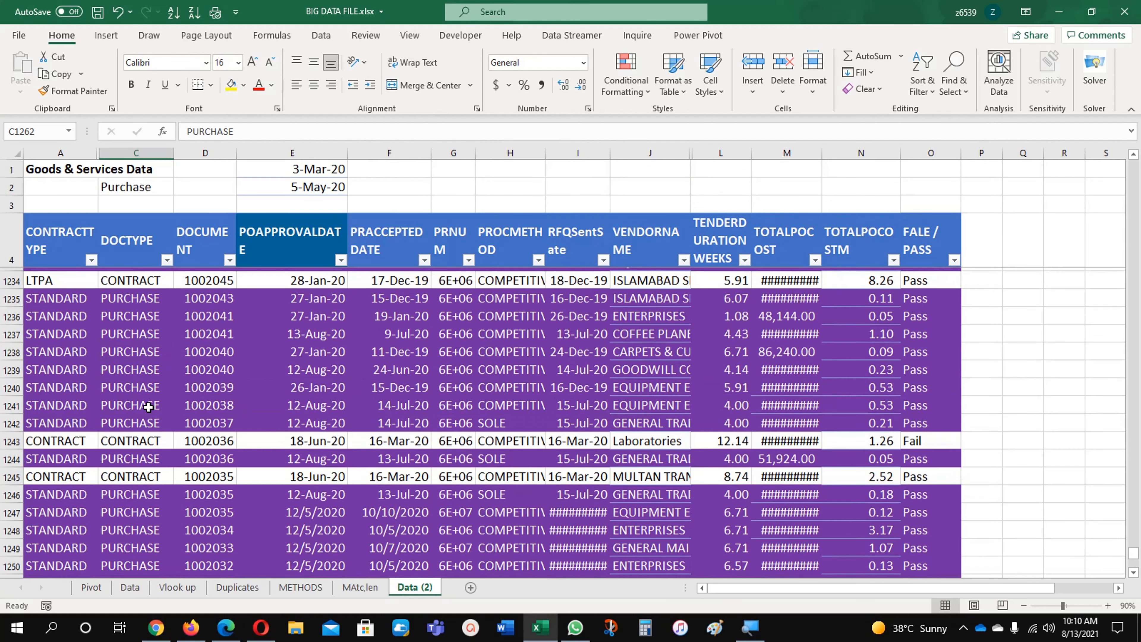
click(133, 189)
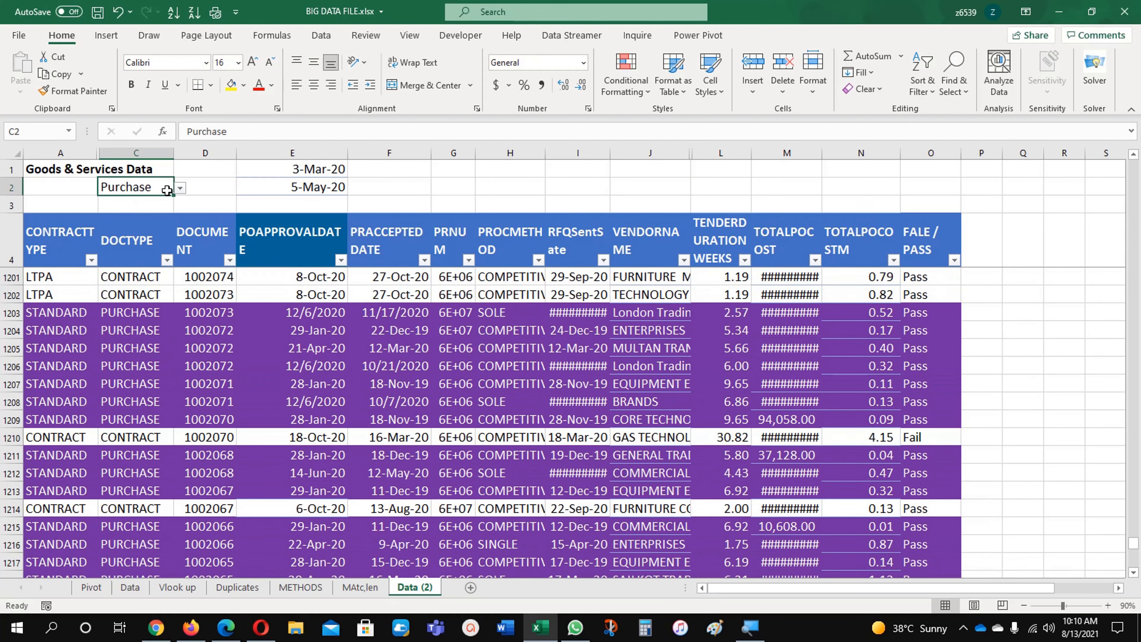
click(179, 187)
click(164, 209)
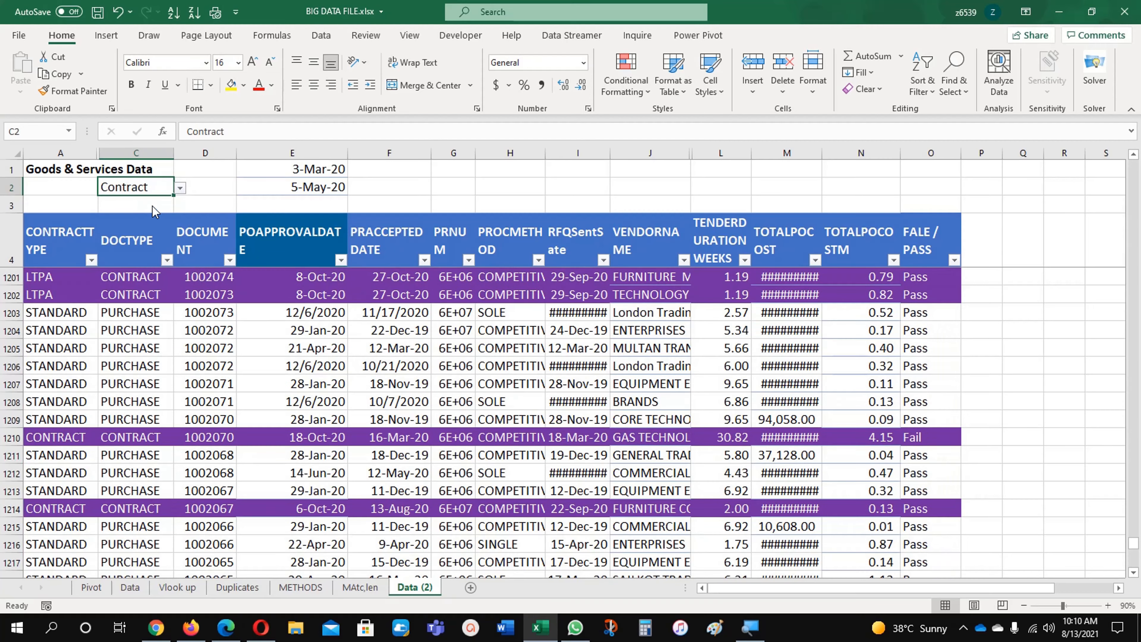
click(134, 331)
scroll(135, 389, up, 20)
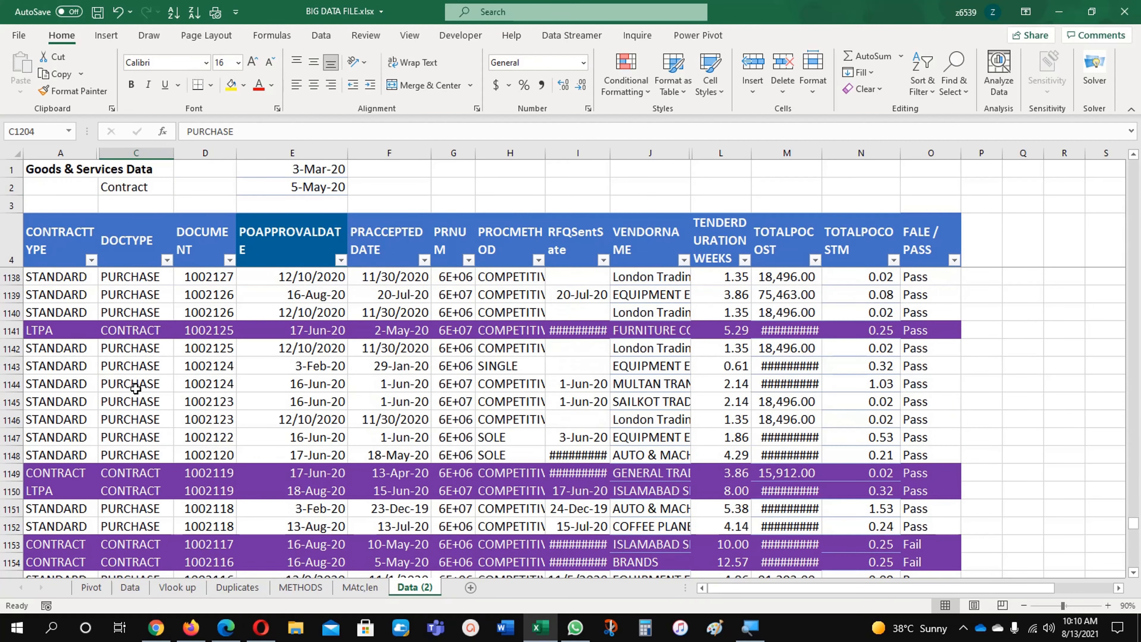
scroll(136, 389, up, 20)
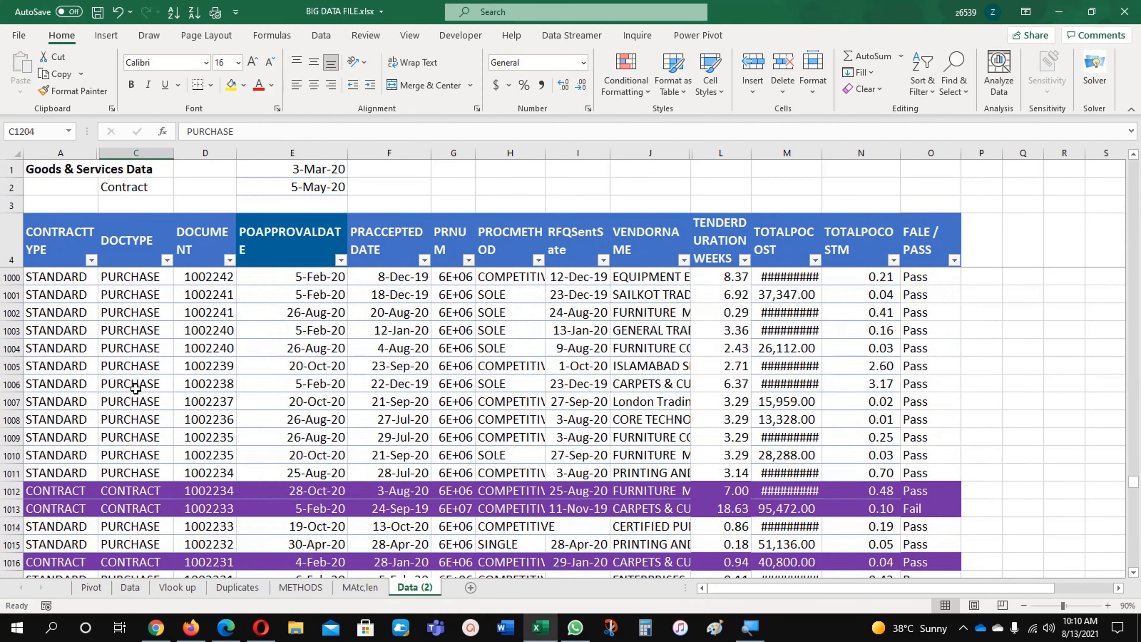
scroll(136, 388, up, 20)
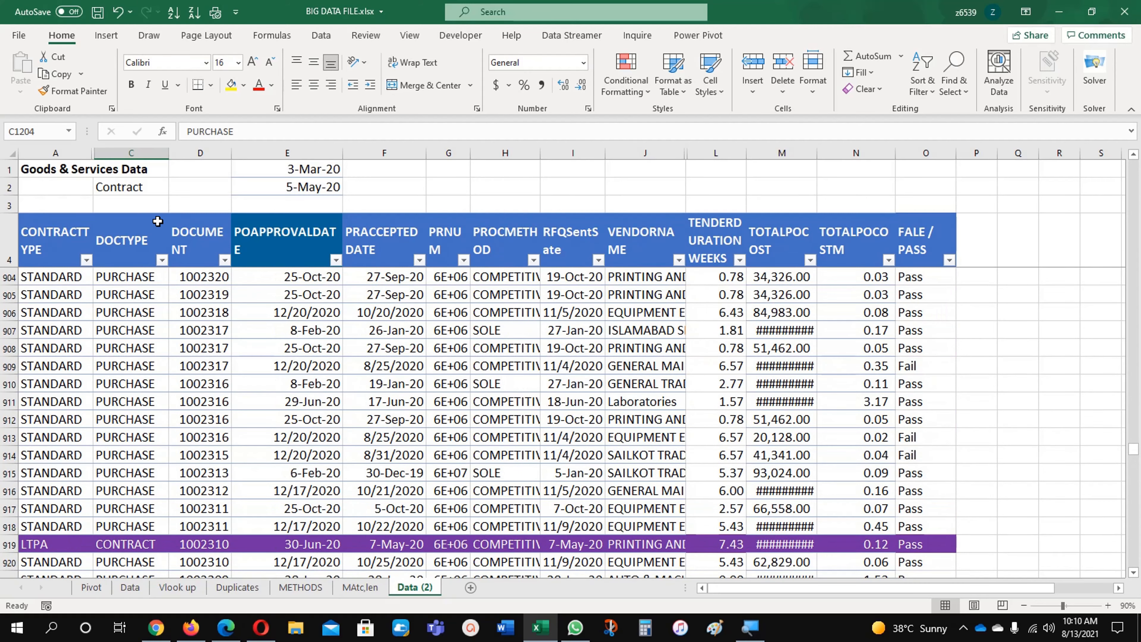
Switch the document type in C2 back to Purchase and check which table rows are highlighted.
click(148, 187)
click(175, 188)
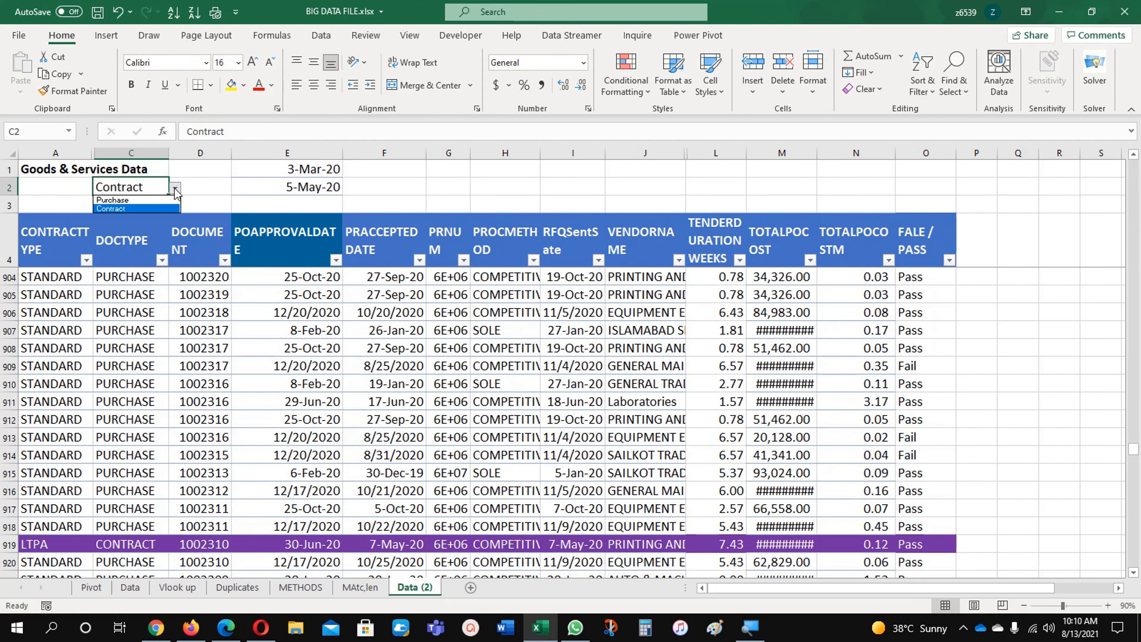
click(141, 201)
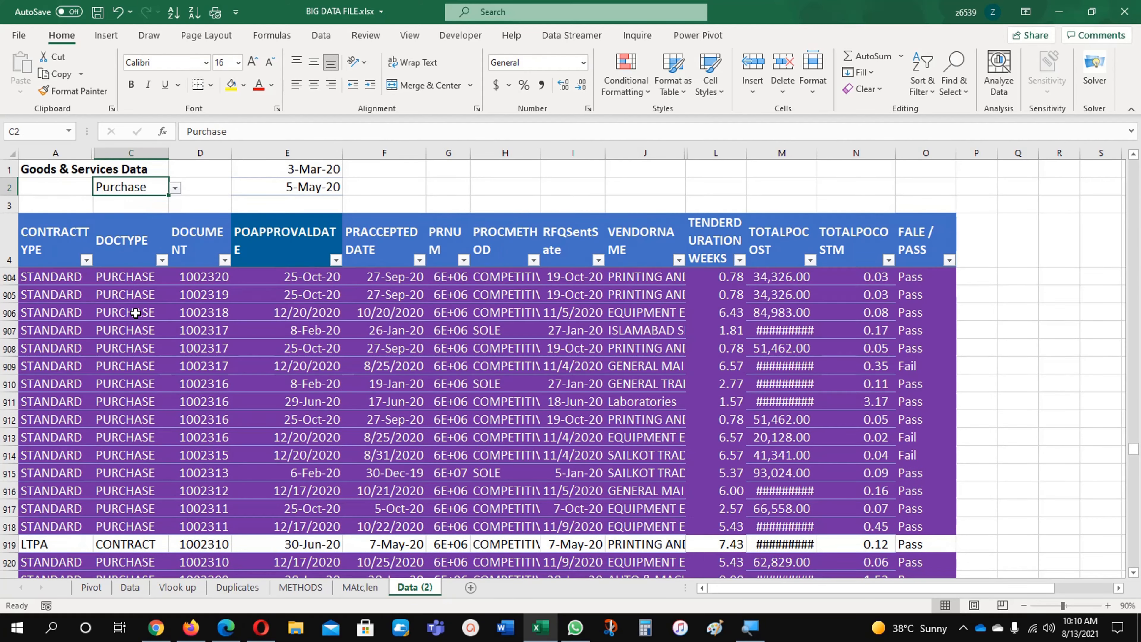
click(134, 312)
scroll(140, 390, up, 14)
scroll(139, 390, up, 15)
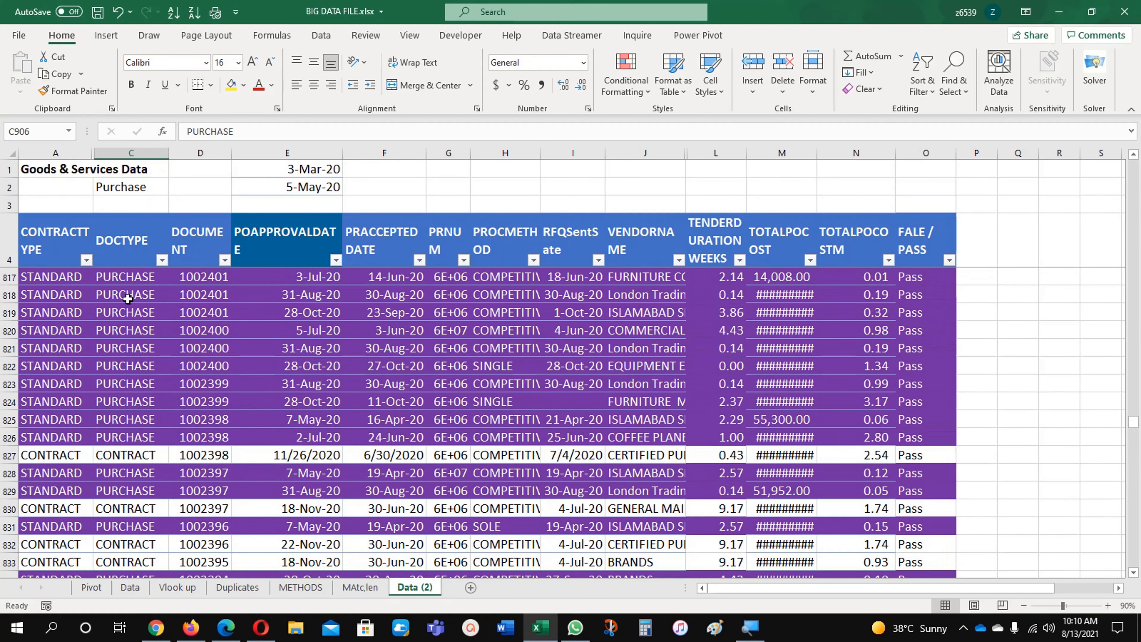
Delete the =$C5=$C$2 conditional formatting rule from the table.
click(626, 74)
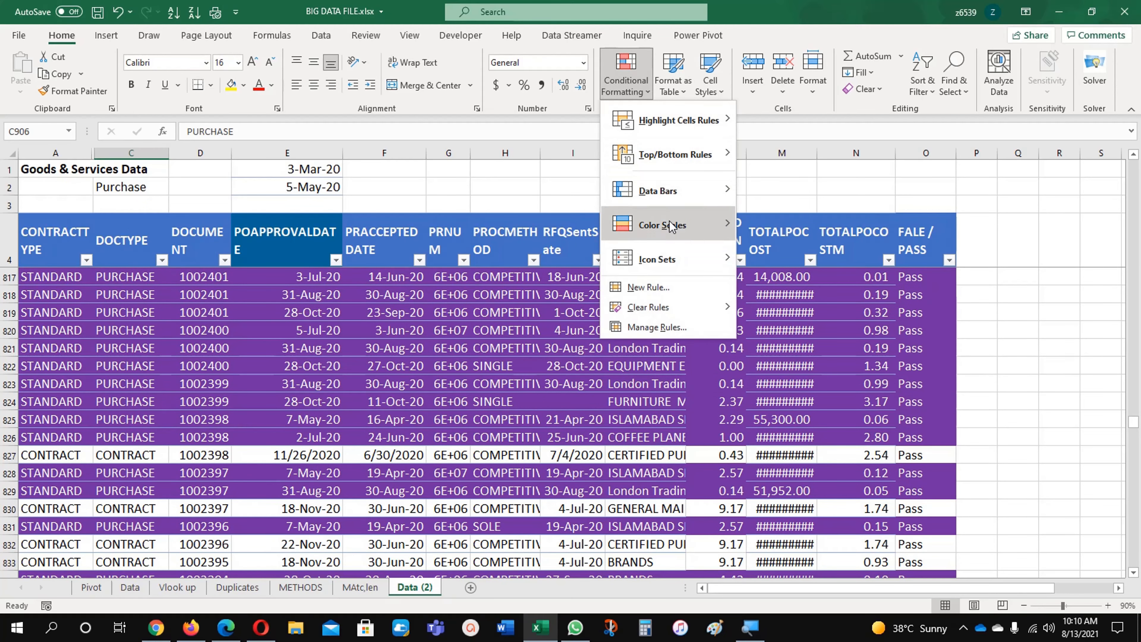
click(657, 327)
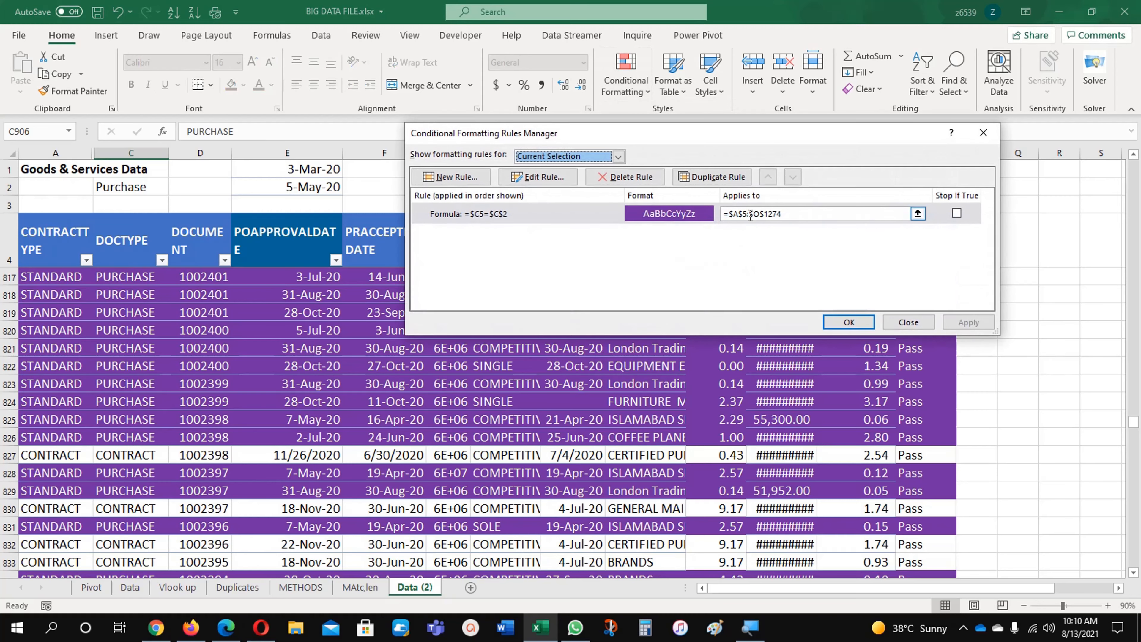
click(635, 208)
click(628, 179)
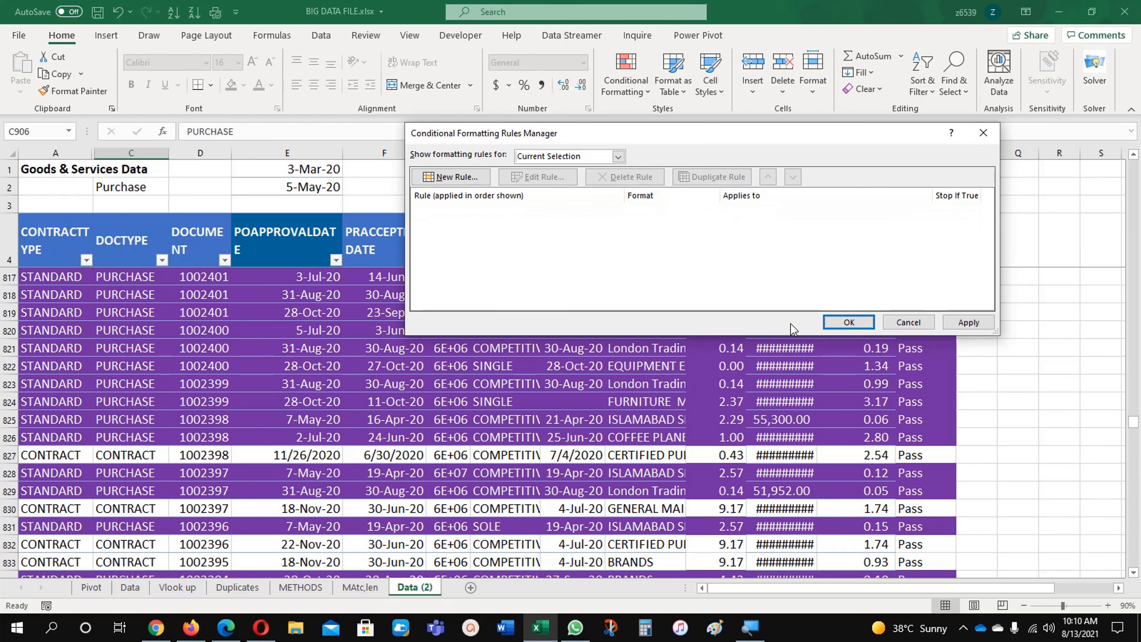
click(836, 323)
Copy the document type text PURCHASE from cell C5 at the start of the table.
click(290, 346)
scroll(290, 346, up, 13)
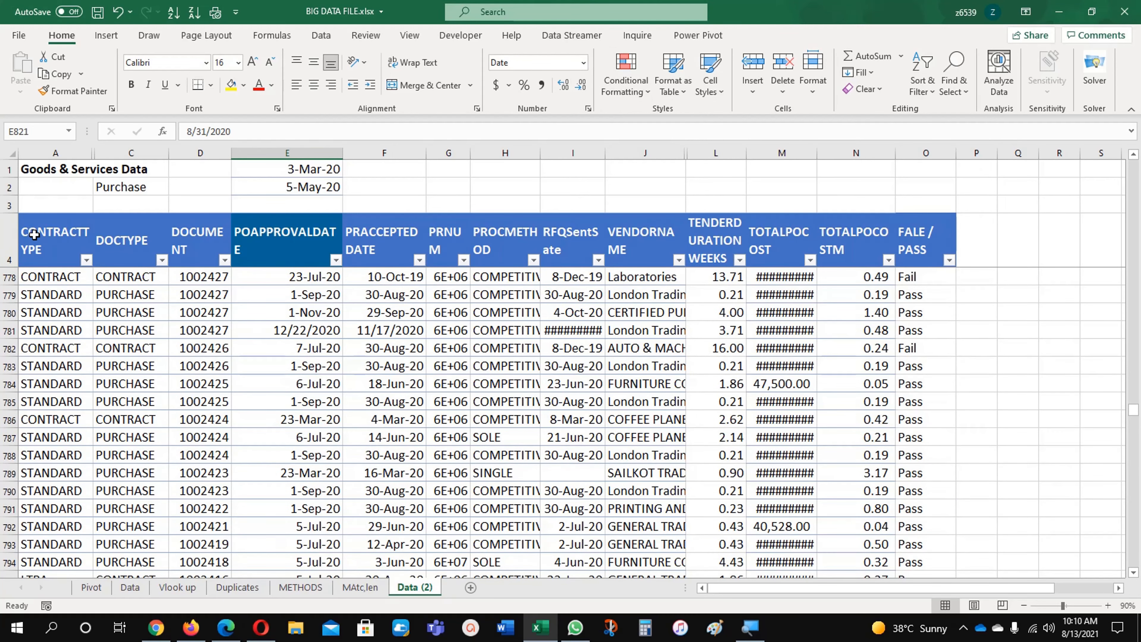
click(50, 238)
key(Right)
key(Down)
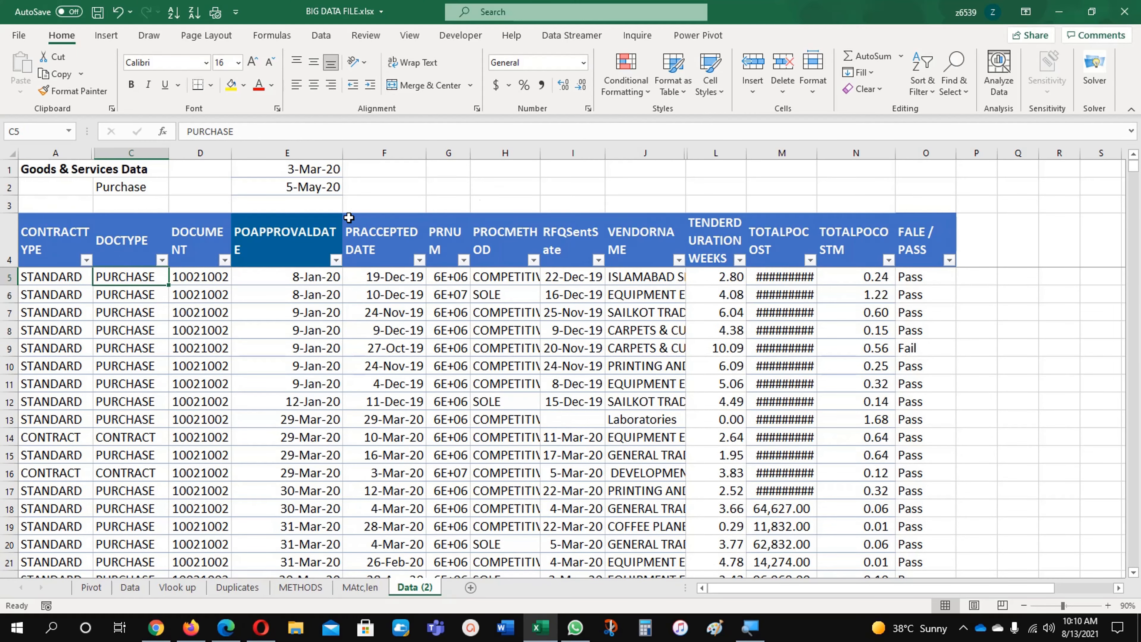
drag(245, 130, 171, 132)
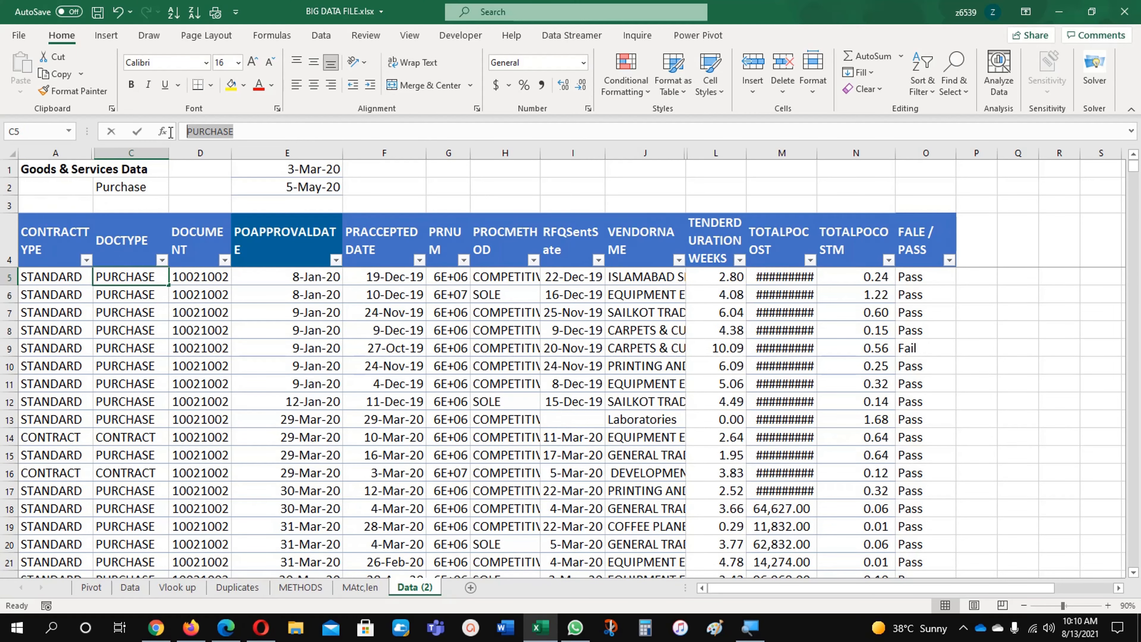
Start a Text That Contains conditional formatting rule for PURCHASE on cell C7, using a custom format.
click(144, 315)
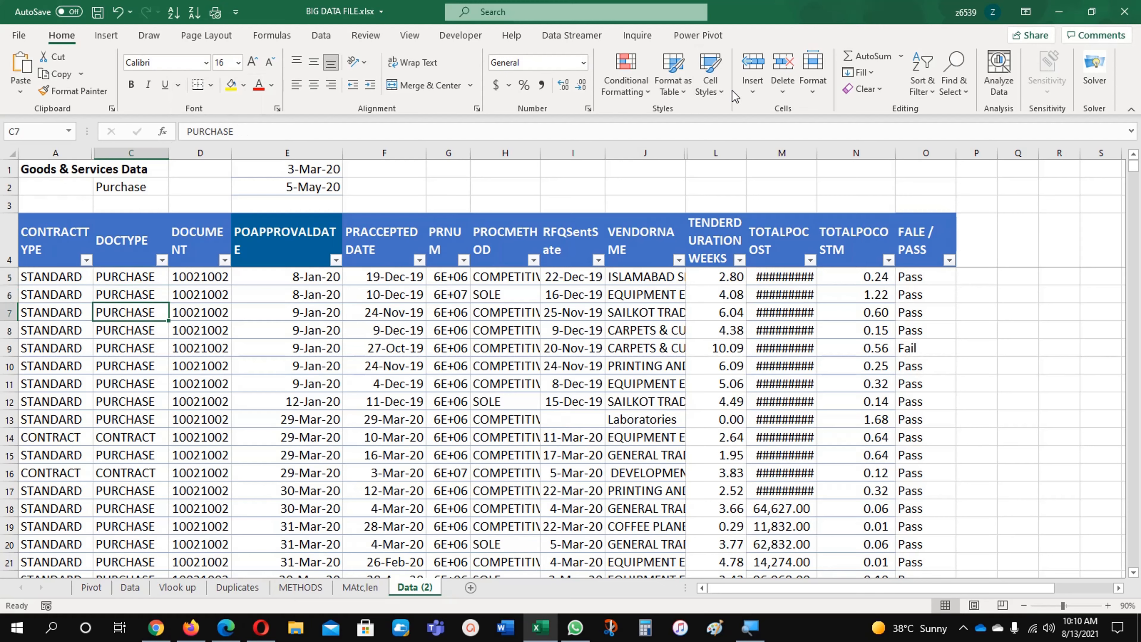
click(626, 74)
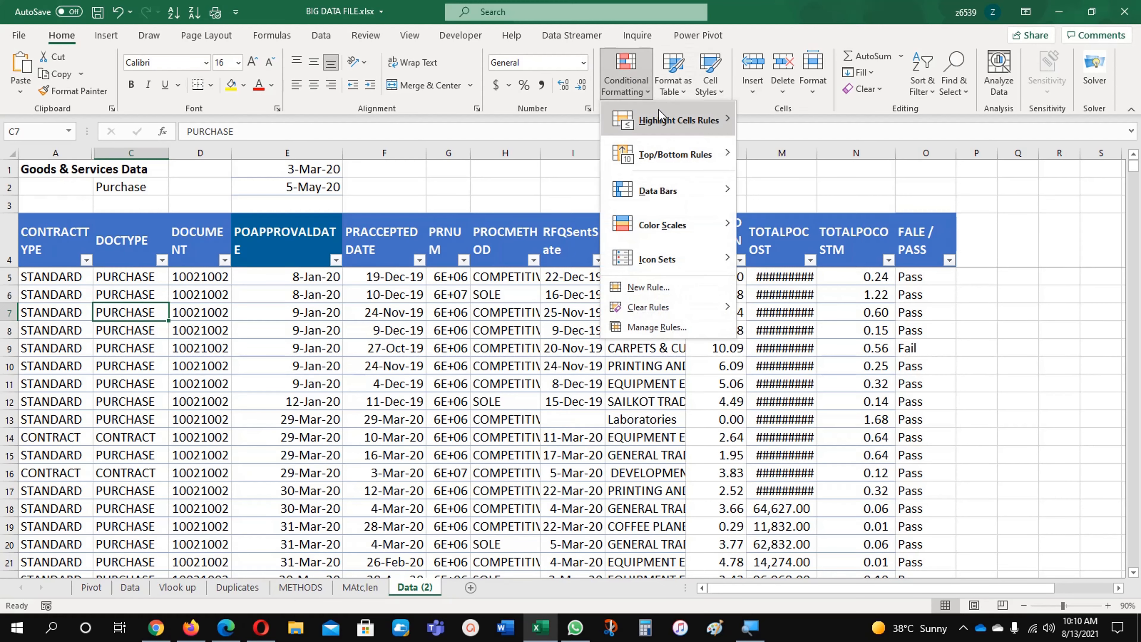
mouse_move(660, 115)
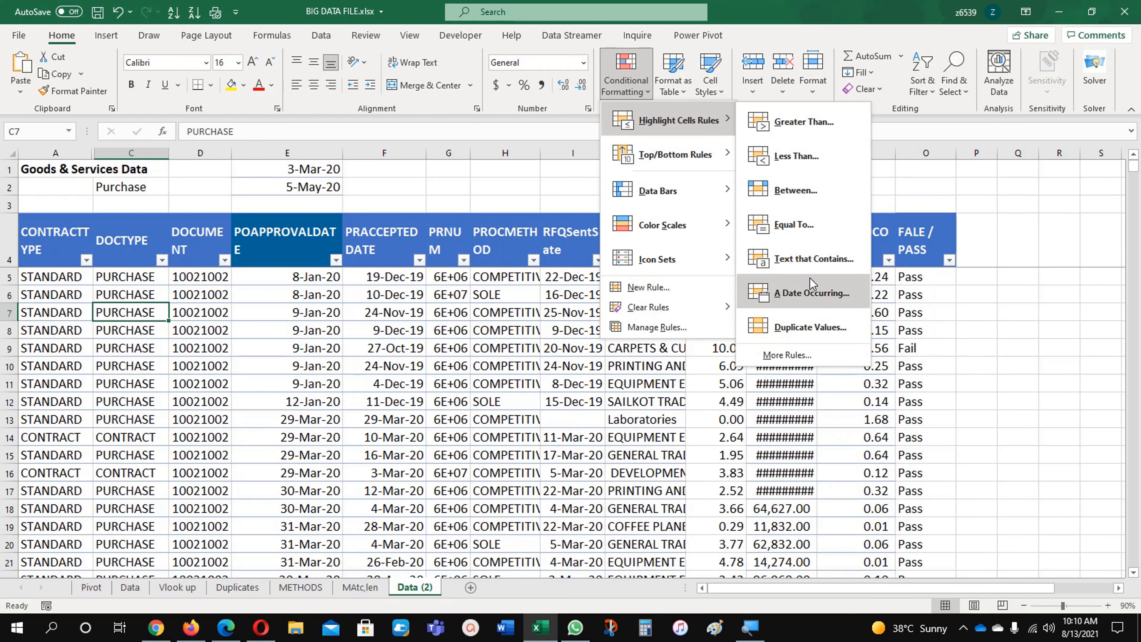
click(829, 261)
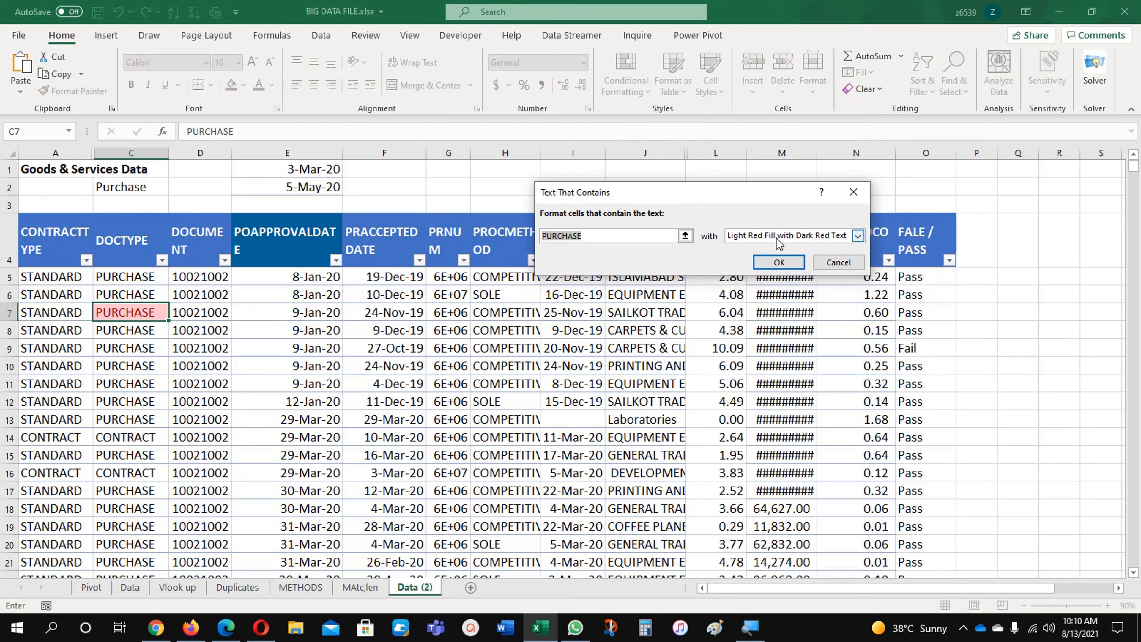
click(857, 236)
click(780, 304)
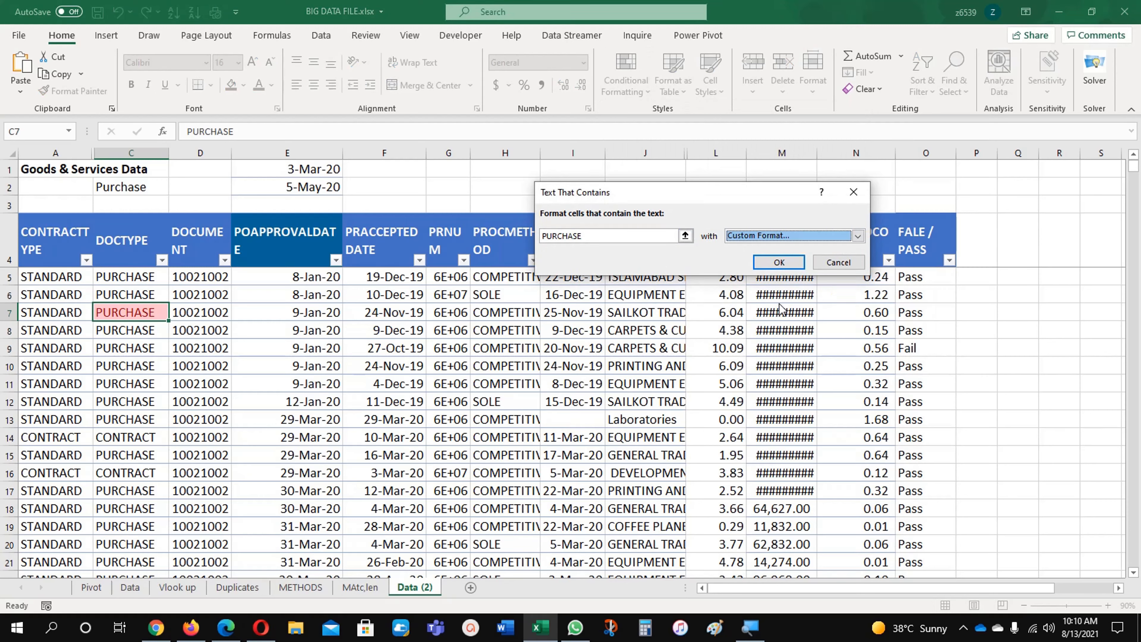
Give the PURCHASE rule a dark blue fill with white font and apply it to the cell.
click(671, 61)
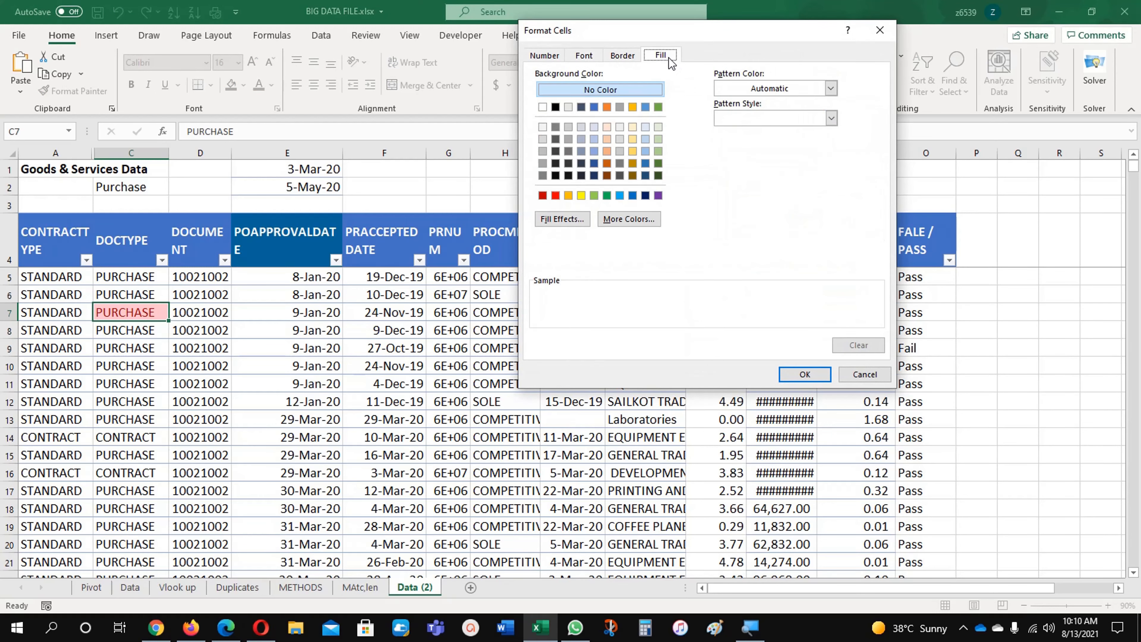
click(645, 195)
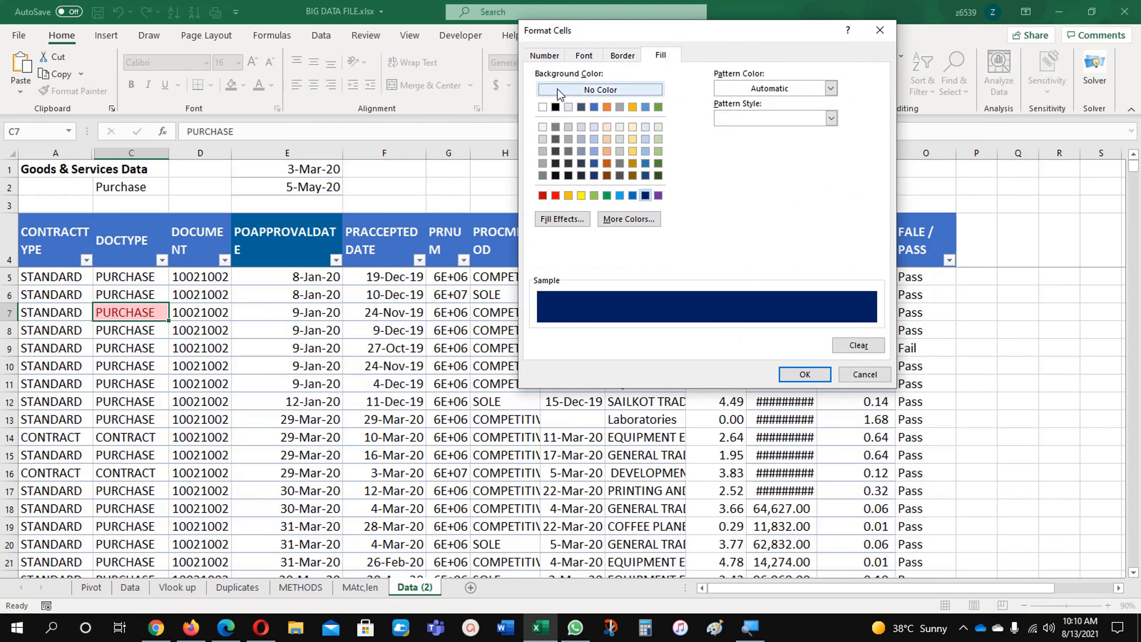
click(584, 55)
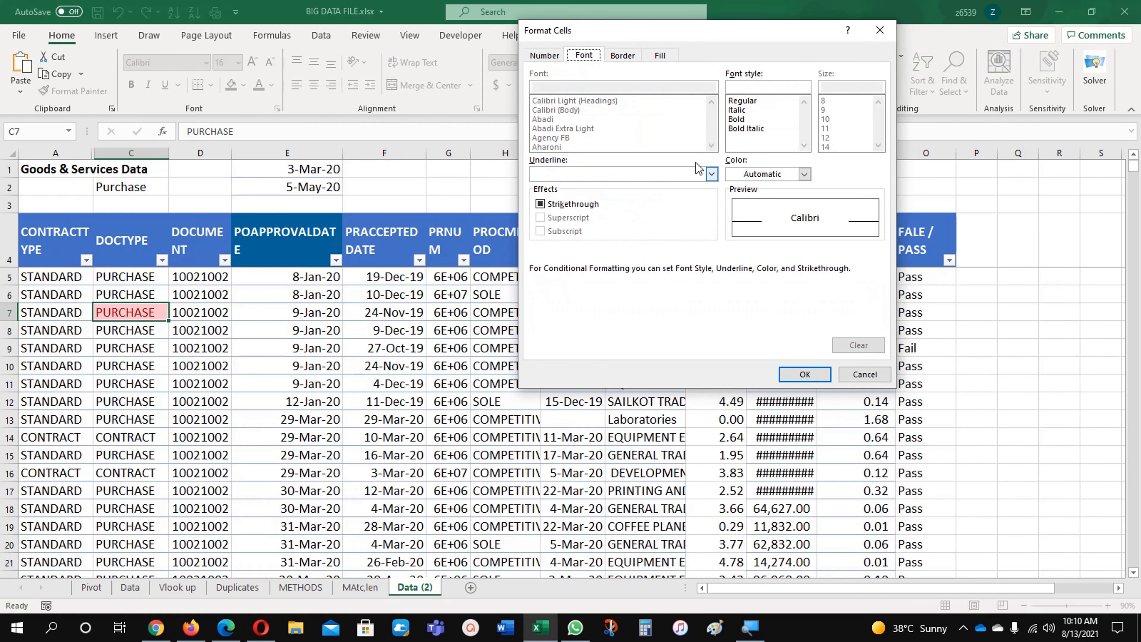
click(759, 175)
click(733, 232)
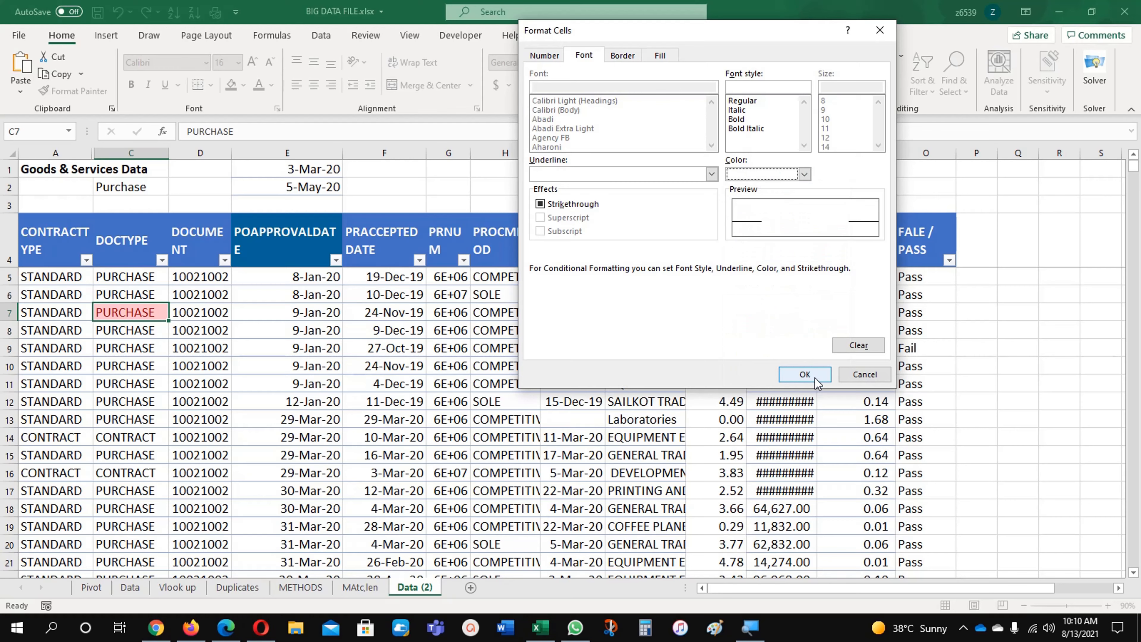
click(813, 377)
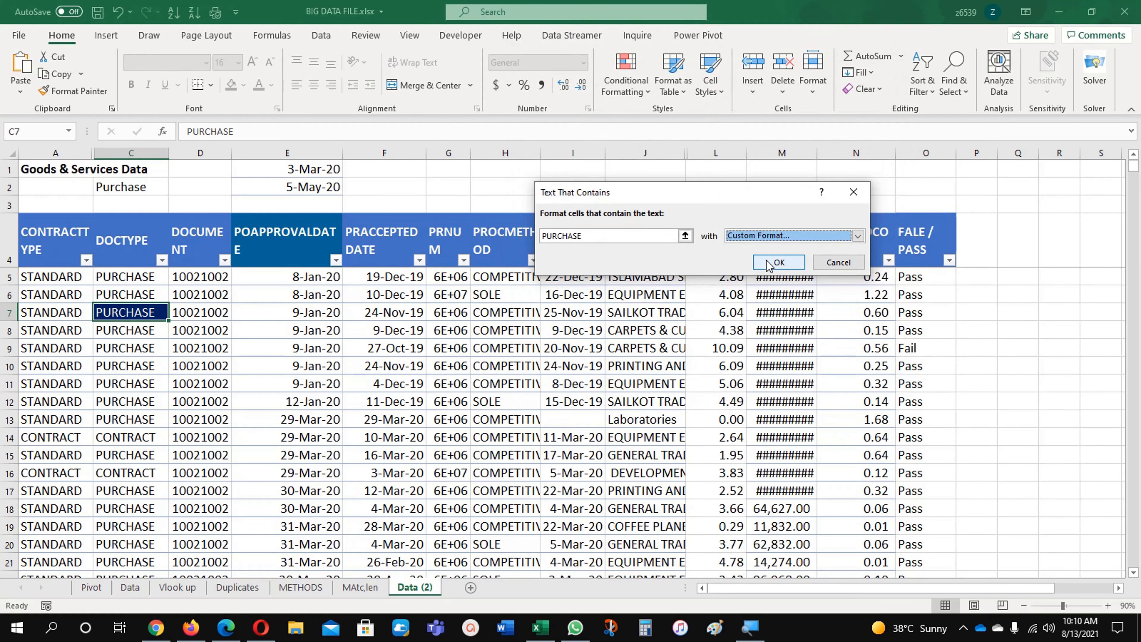
click(778, 262)
Extend the range of the 'Cell Value contains PURCHASE' rule to =$A$5:$O$1274 and apply it.
click(130, 348)
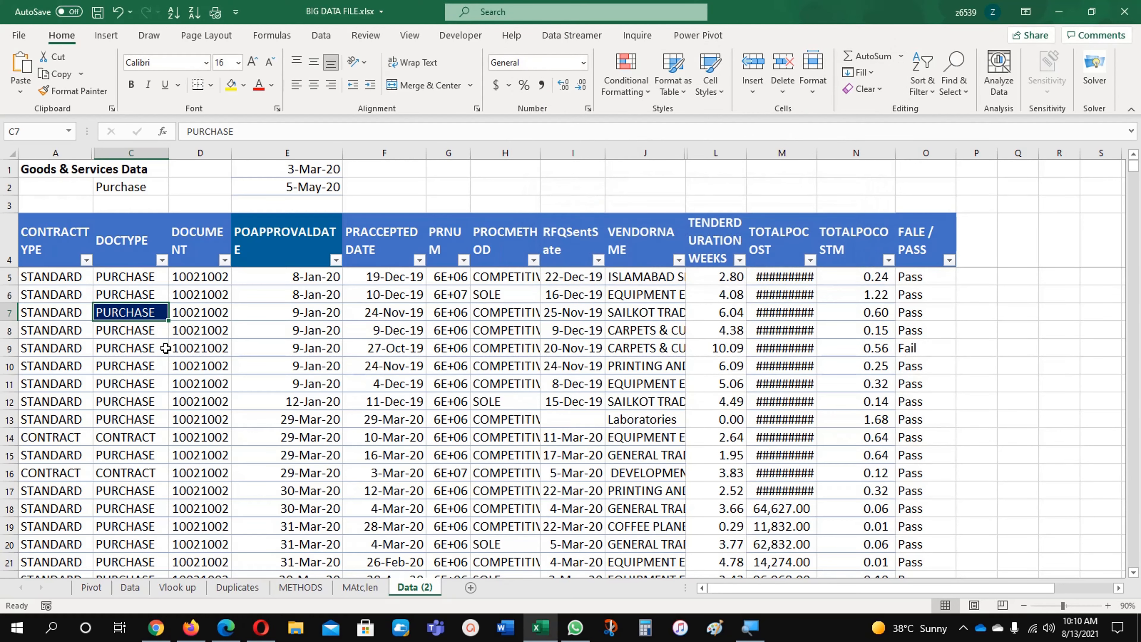
click(138, 315)
click(625, 75)
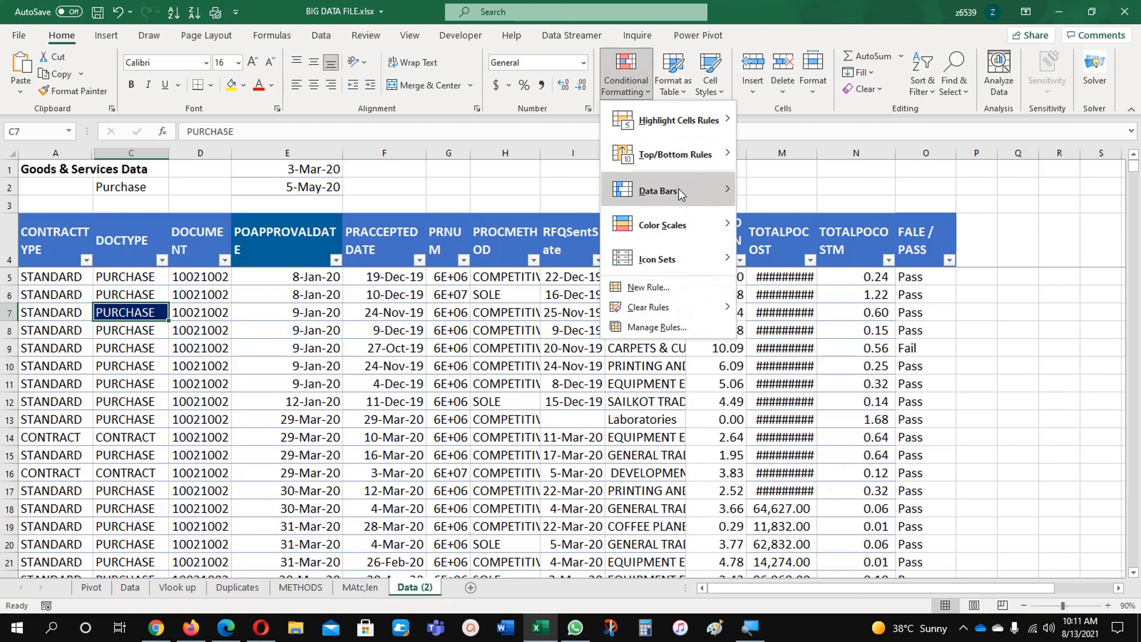
click(677, 328)
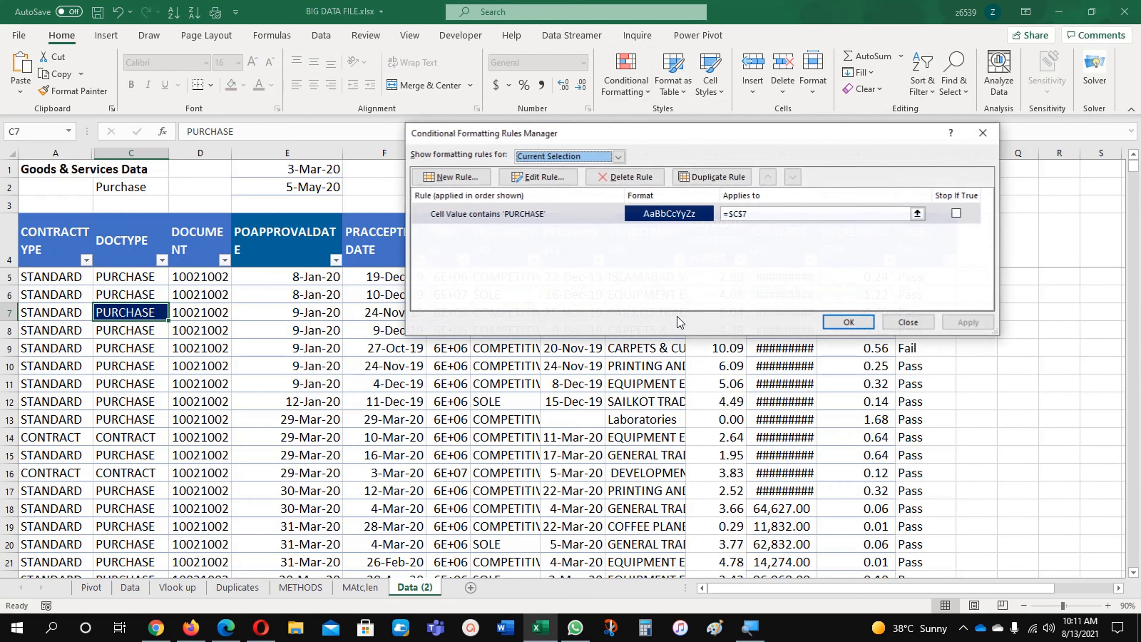
click(911, 214)
click(917, 214)
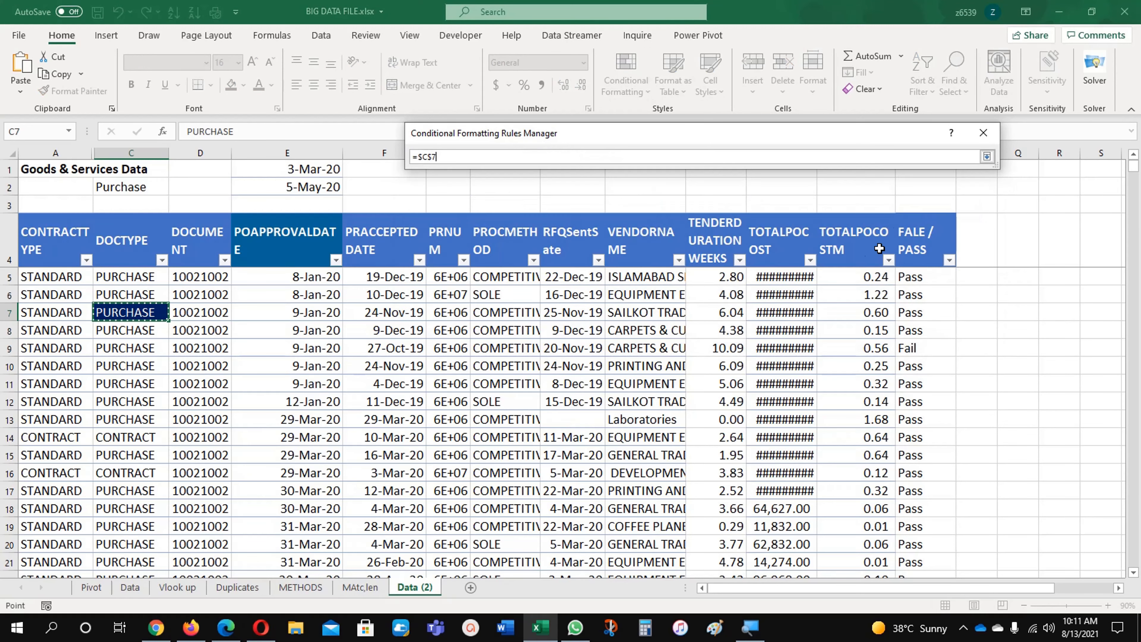
drag(55, 277, 907, 287)
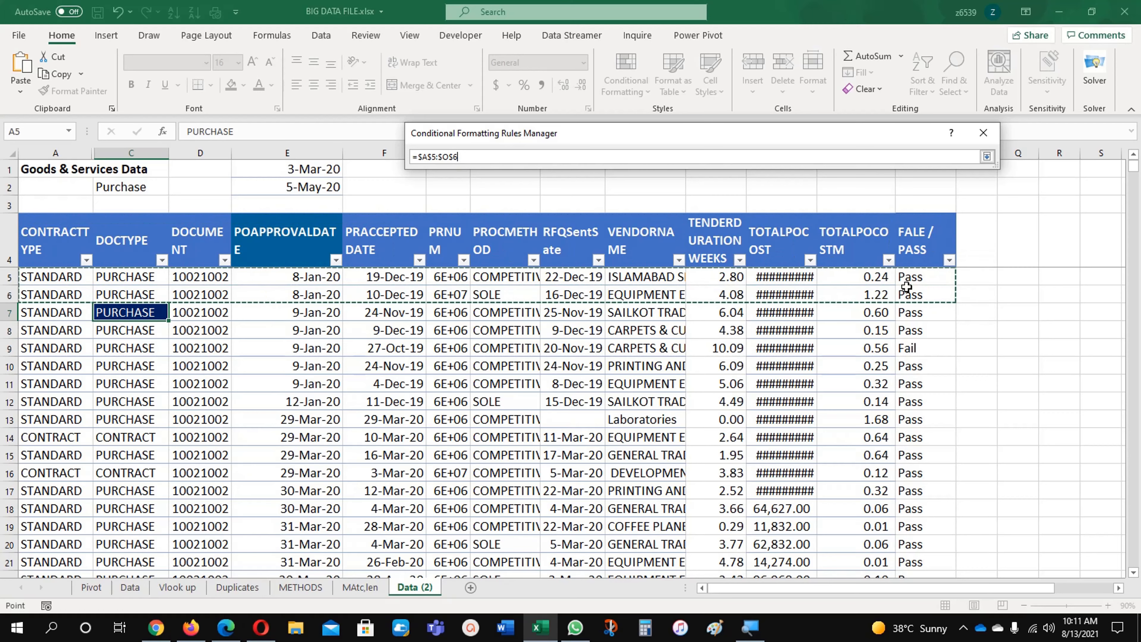
key(ctrl+shift+Down)
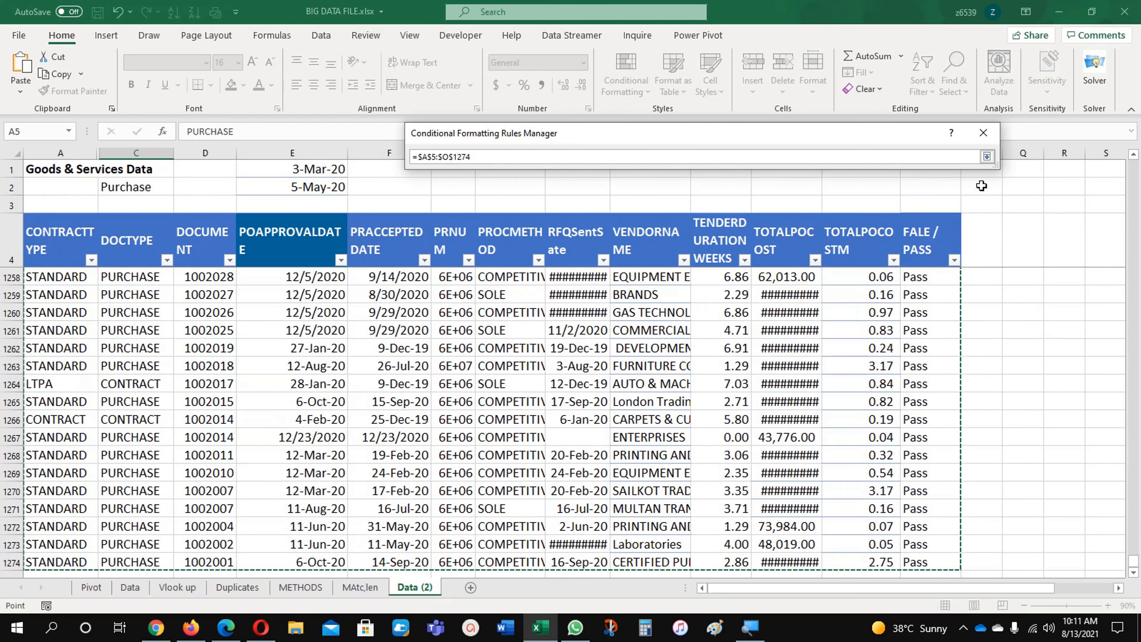
click(986, 156)
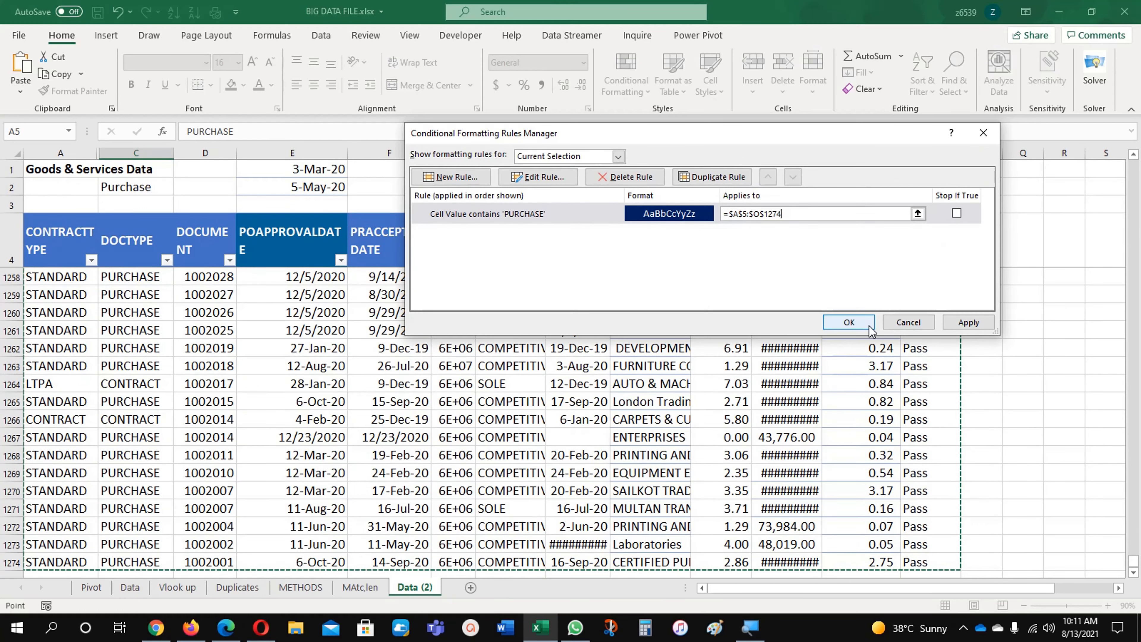
click(847, 322)
Examine which cells the PURCHASE rule highlights from the end of the table back to its first rows.
click(289, 386)
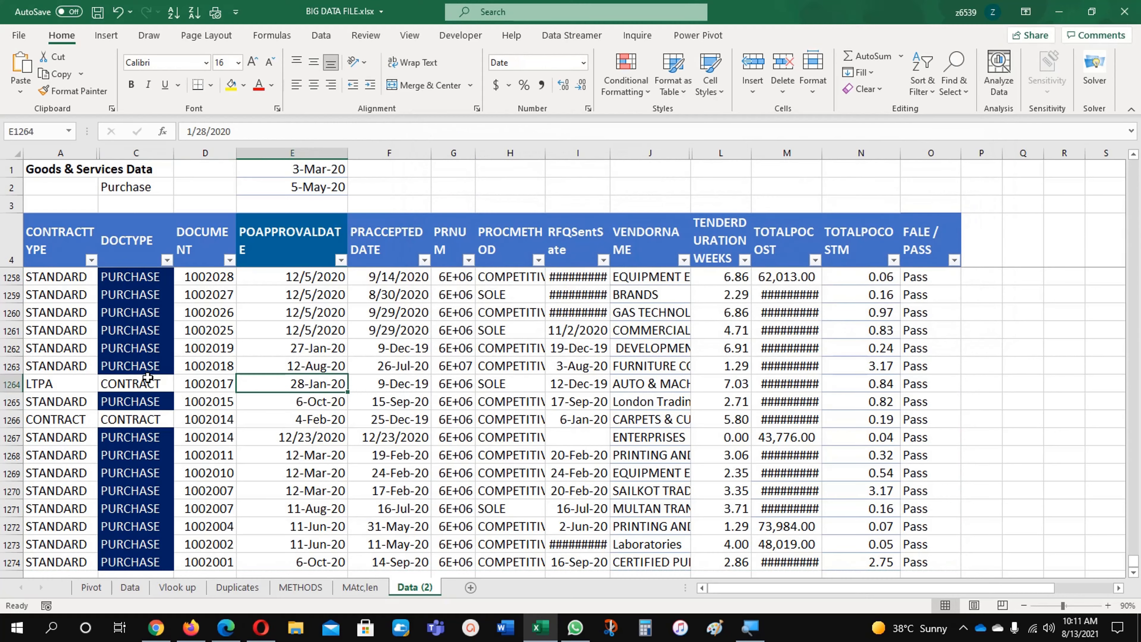
scroll(148, 377, up, 20)
scroll(147, 378, up, 3)
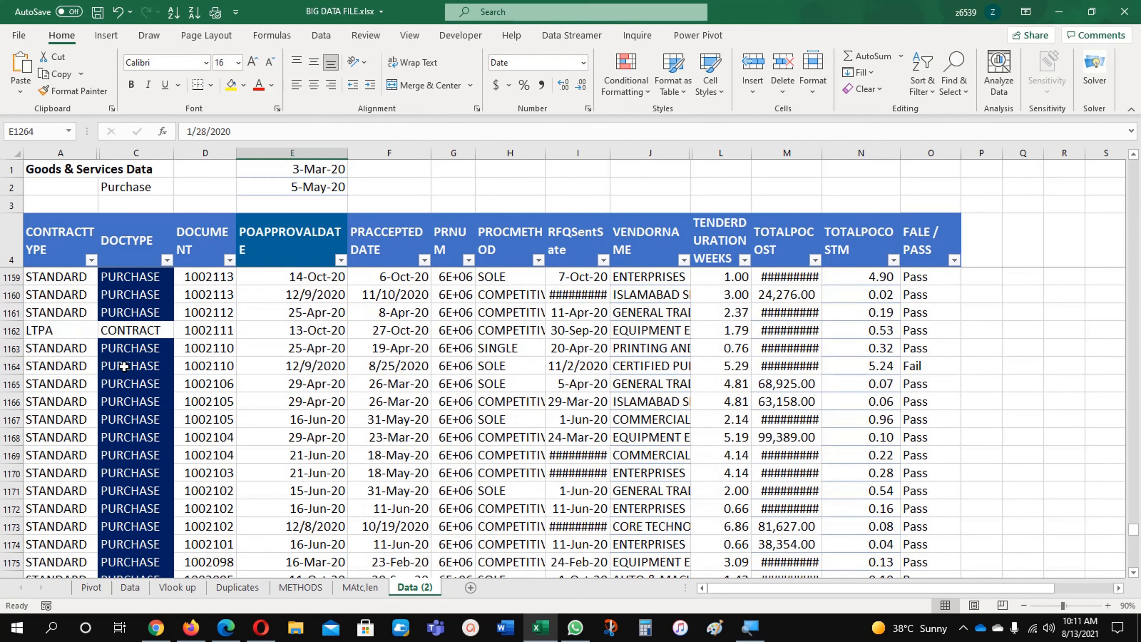
click(148, 377)
key(ctrl+Home)
scroll(124, 366, down, 5)
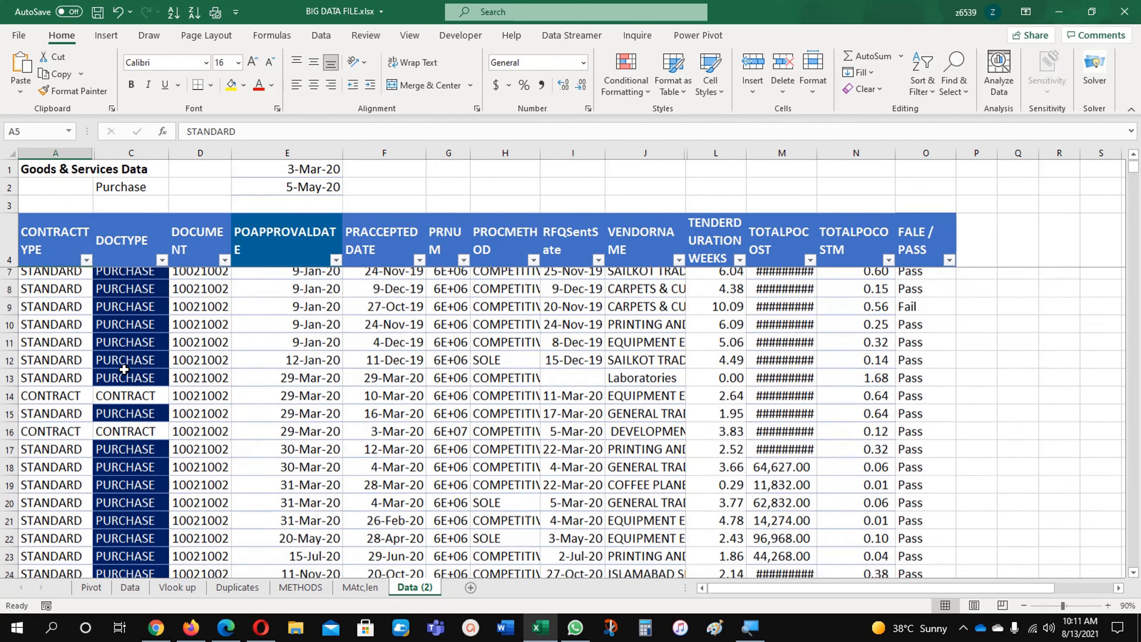
key(ctrl+Home)
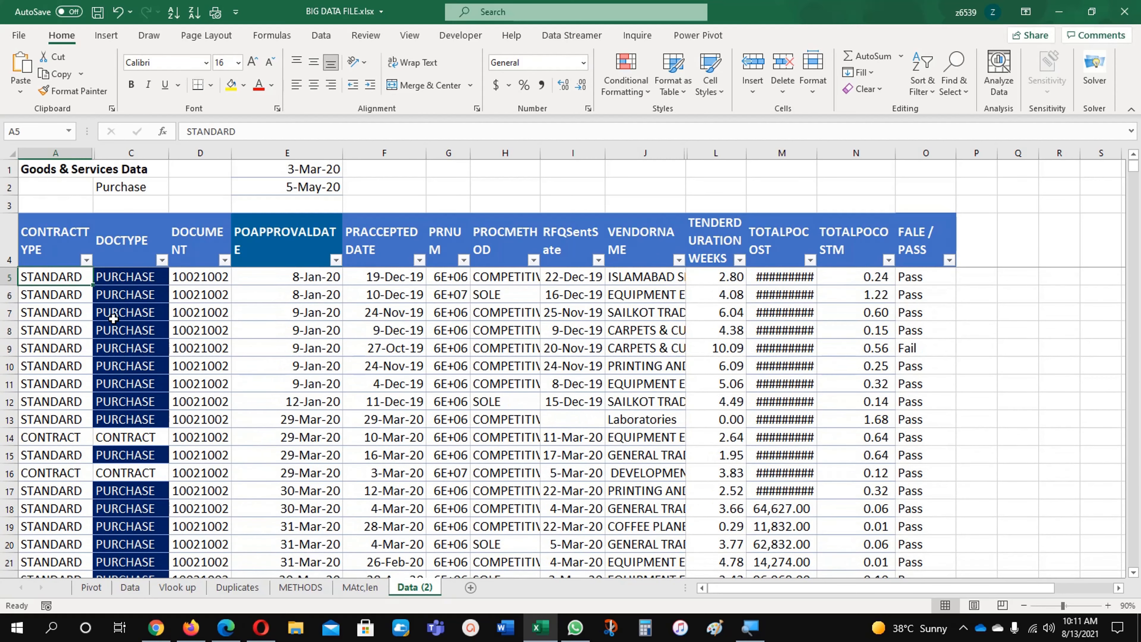
key(Right)
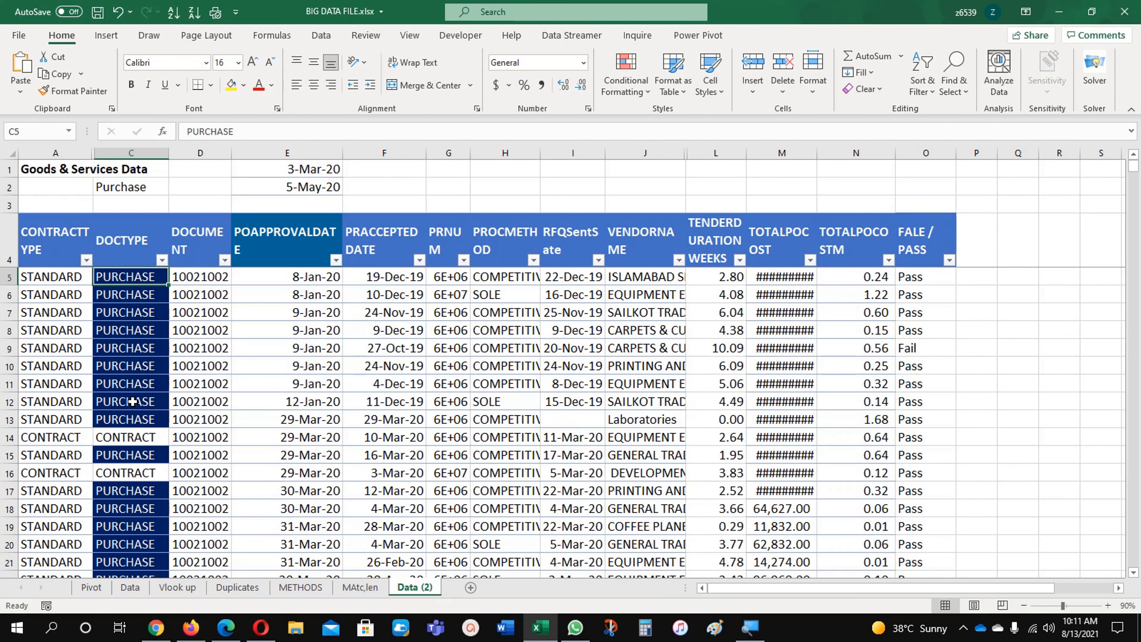
Copy the text CONTRACT from C14 and use it in a new Text That Contains rule on cell E8.
click(127, 438)
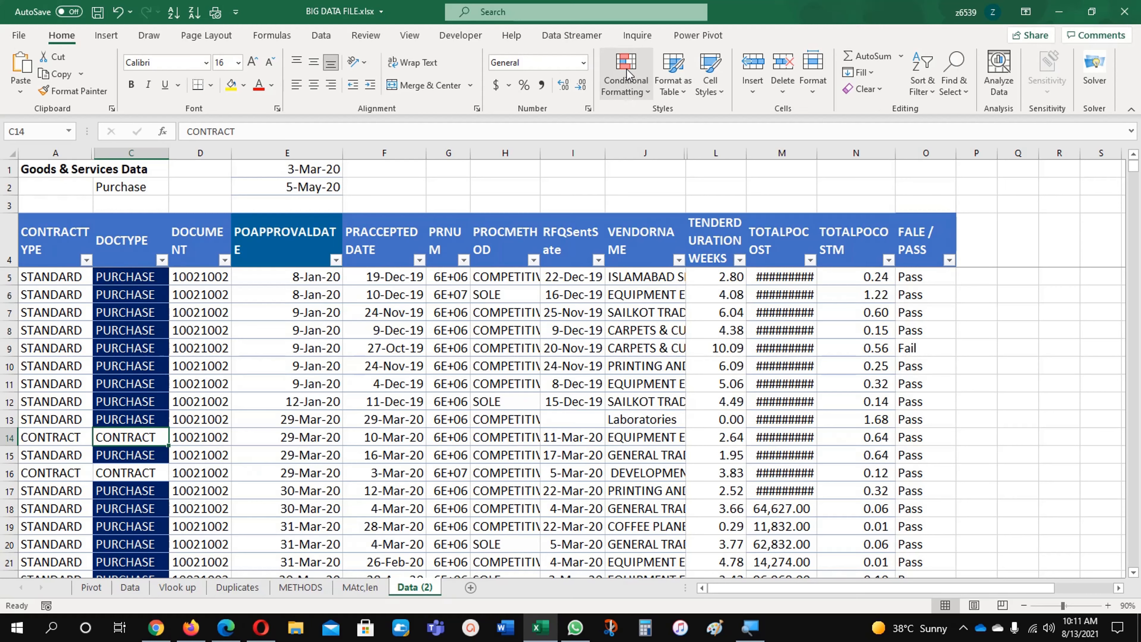
double_click(218, 133)
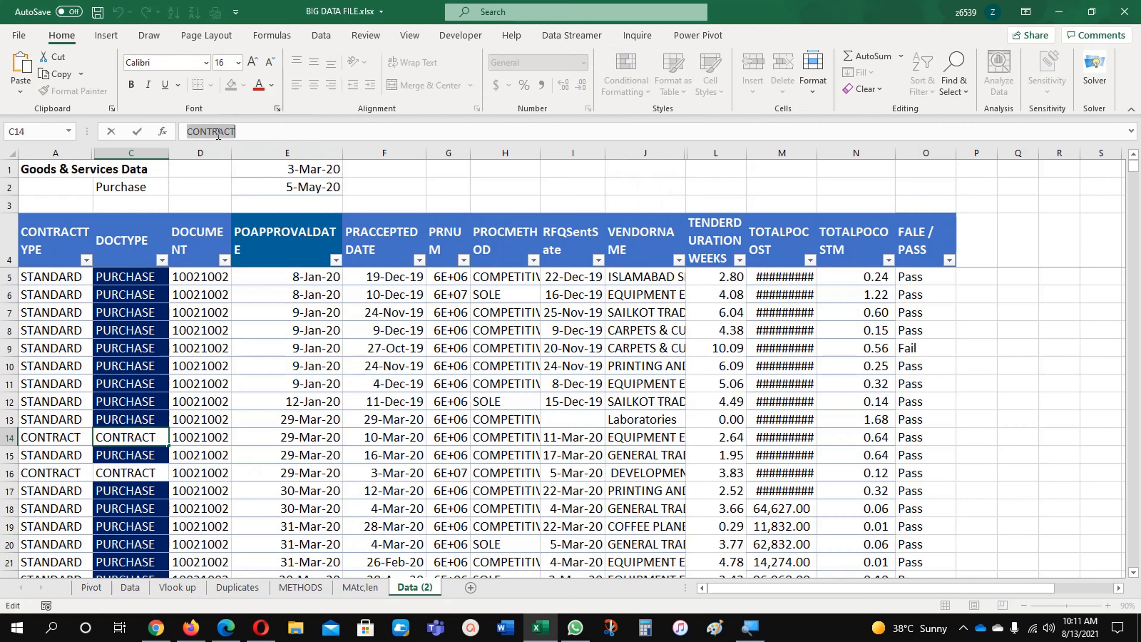
click(233, 328)
click(636, 77)
mouse_move(661, 111)
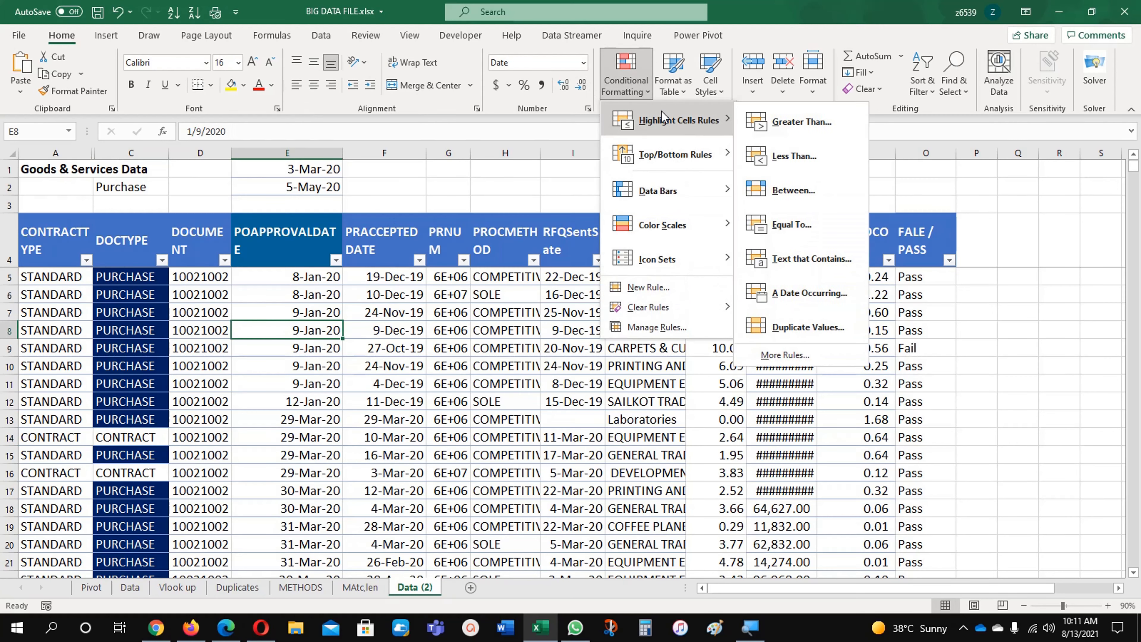
click(813, 259)
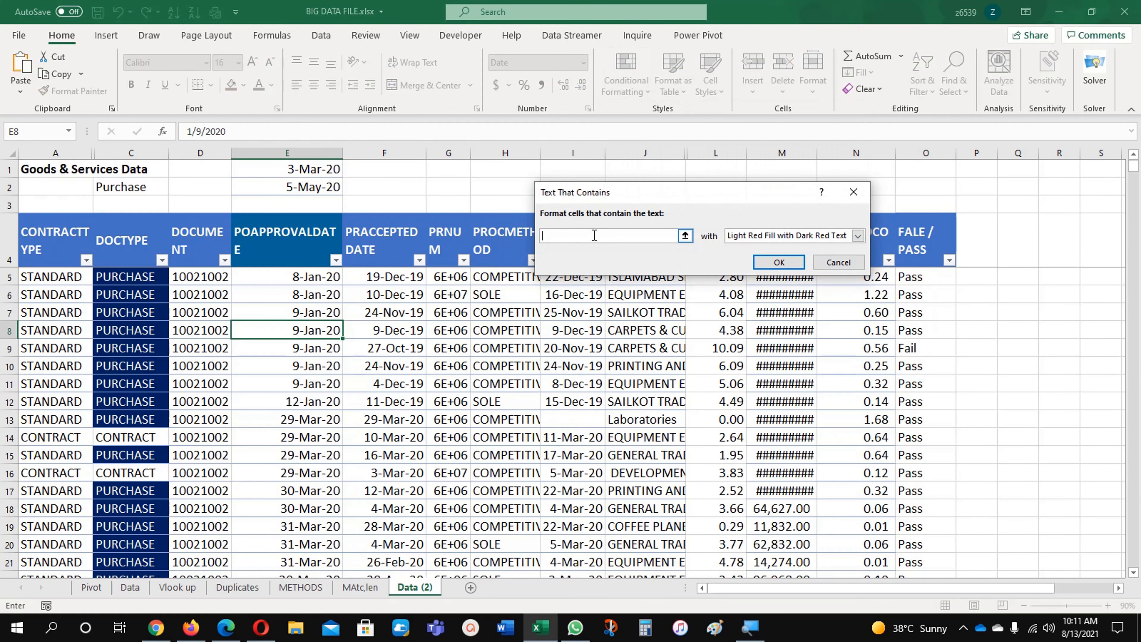
text(CONTRACT)
Give the CONTRACT rule a custom format with a light green fill and confirm the rule.
click(858, 236)
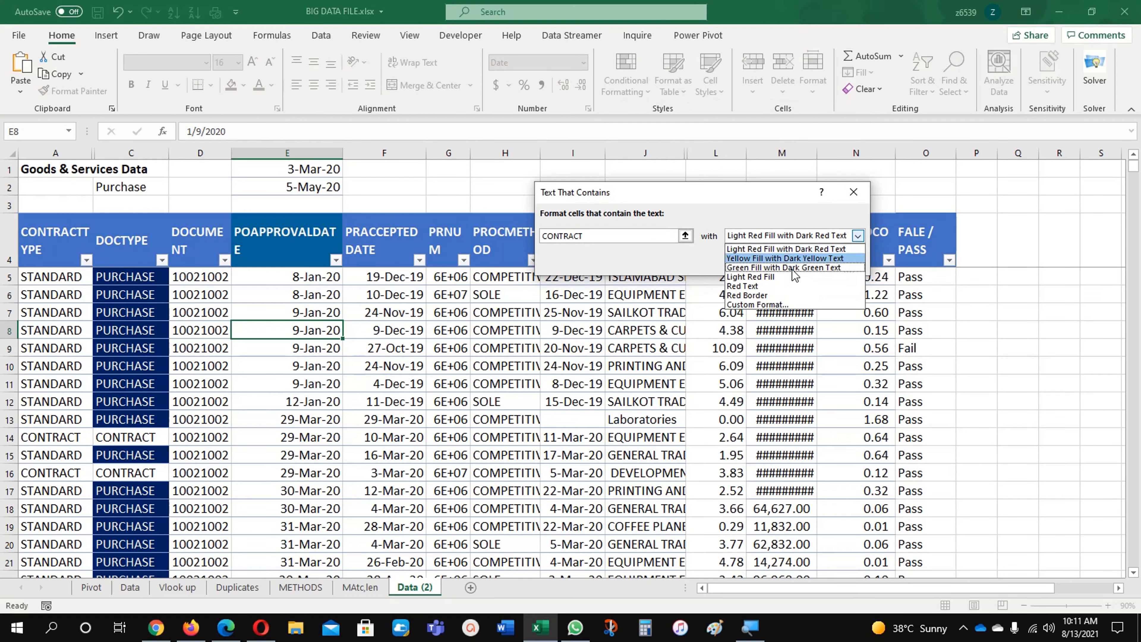
click(774, 304)
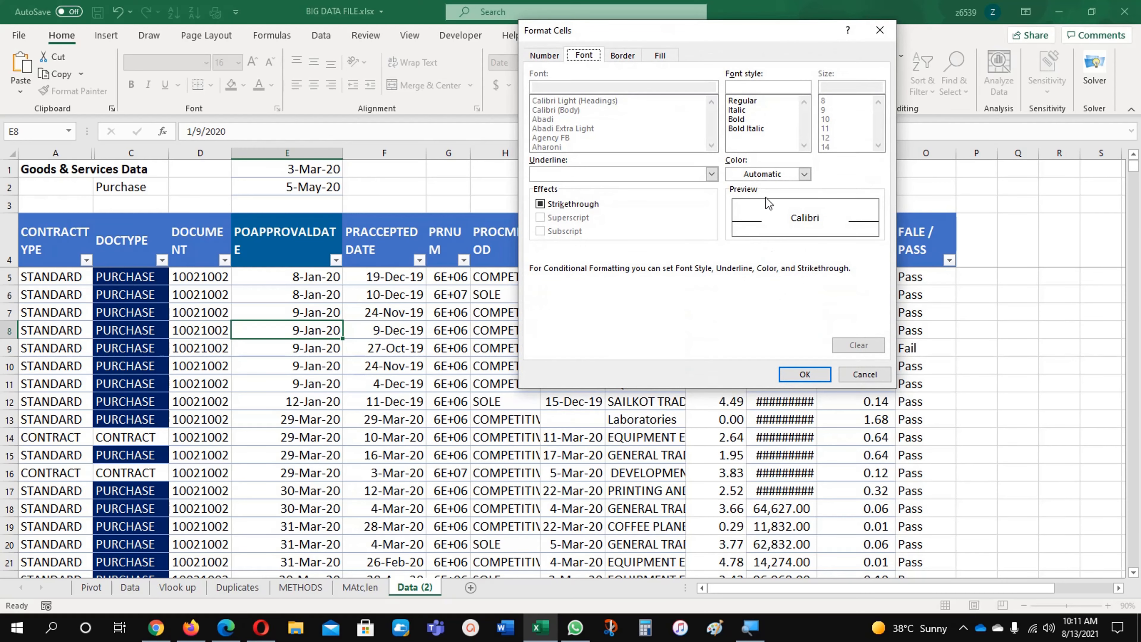
click(658, 56)
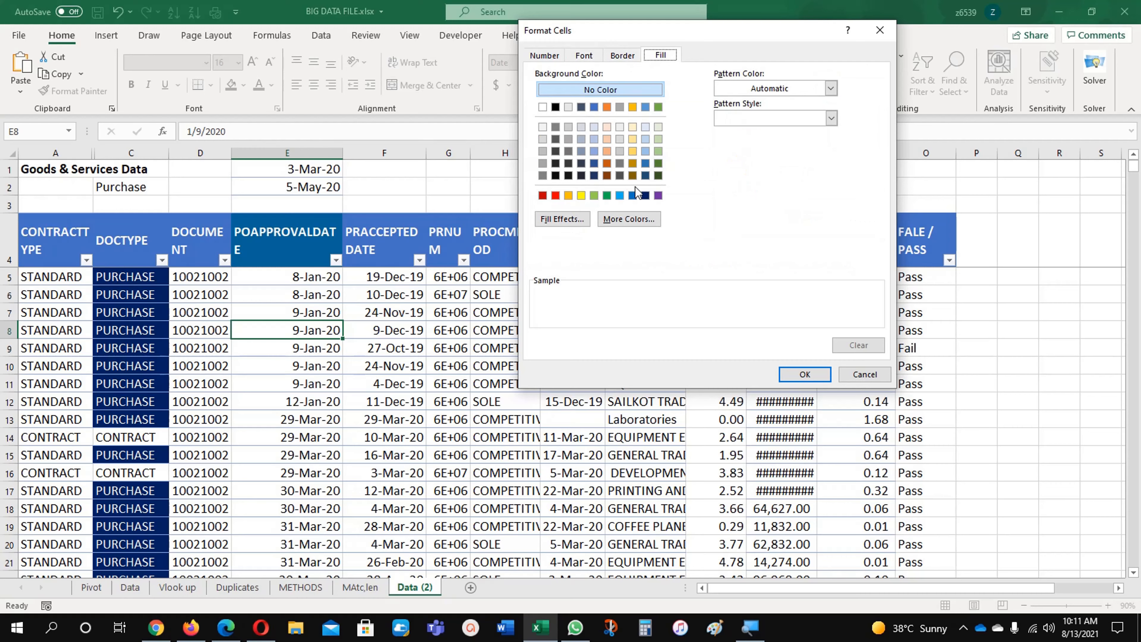
click(594, 196)
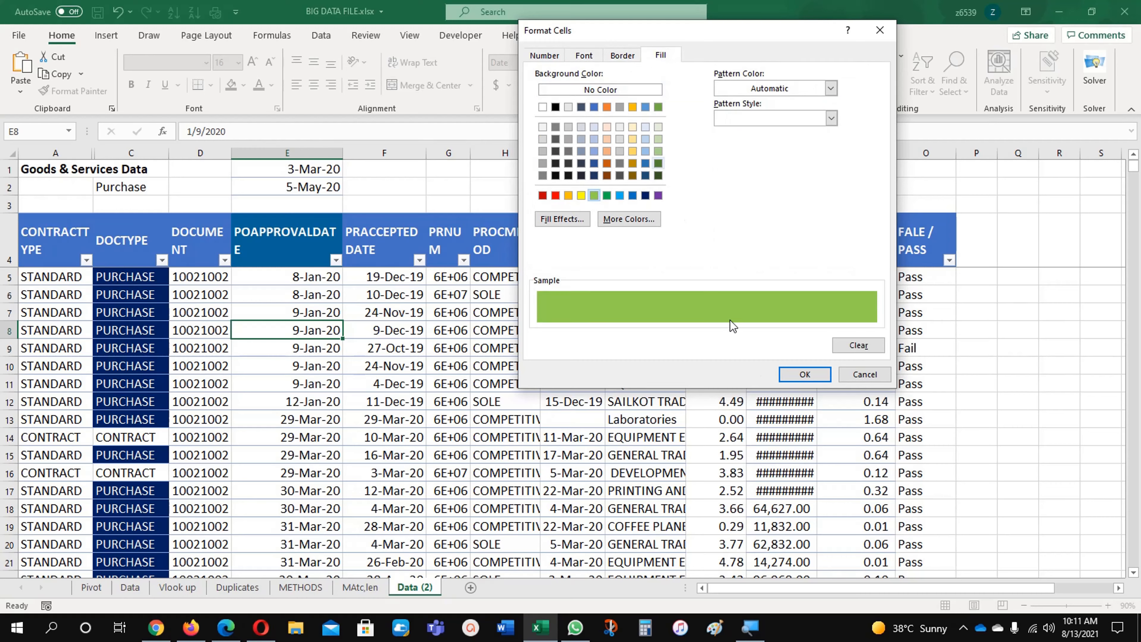
click(783, 373)
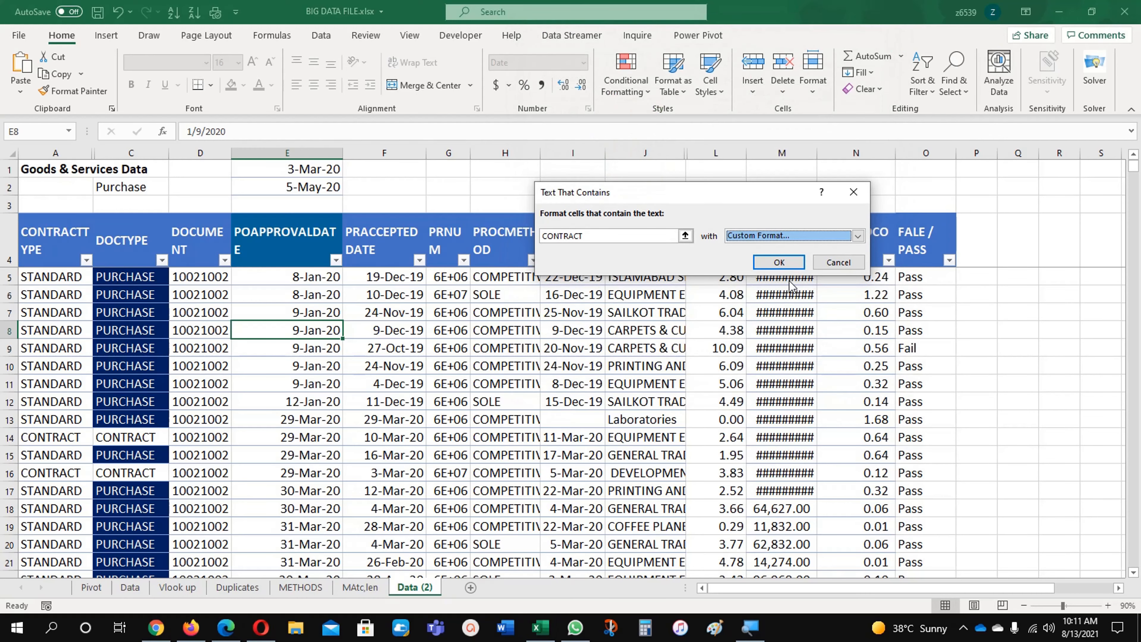
click(780, 265)
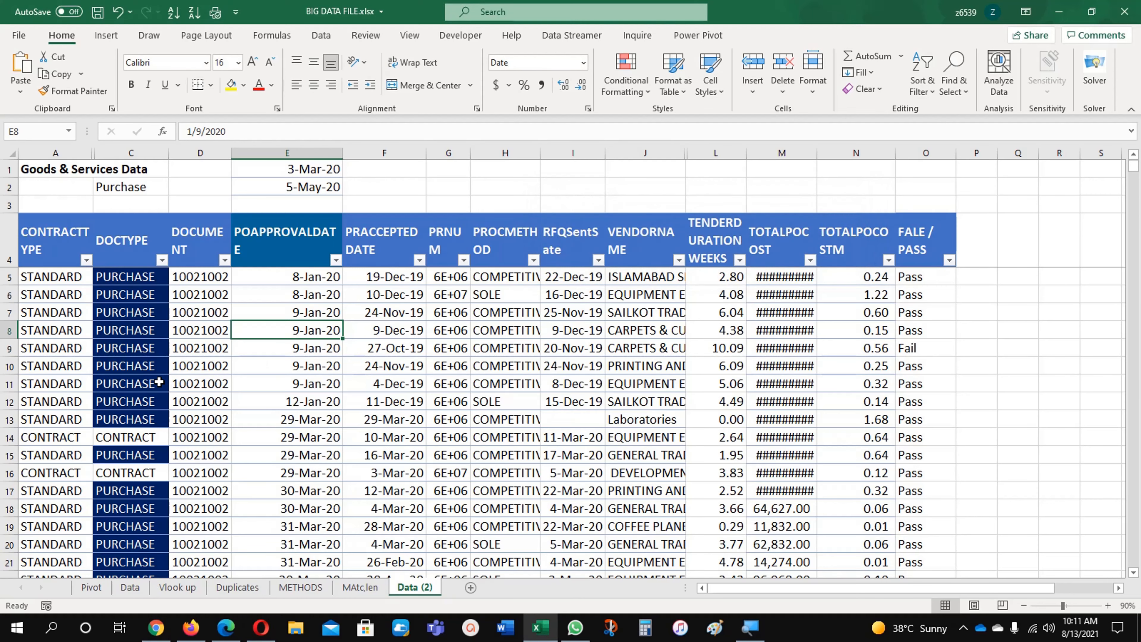
Select all the DOCTYPE entries from C5 down to C1274.
click(145, 386)
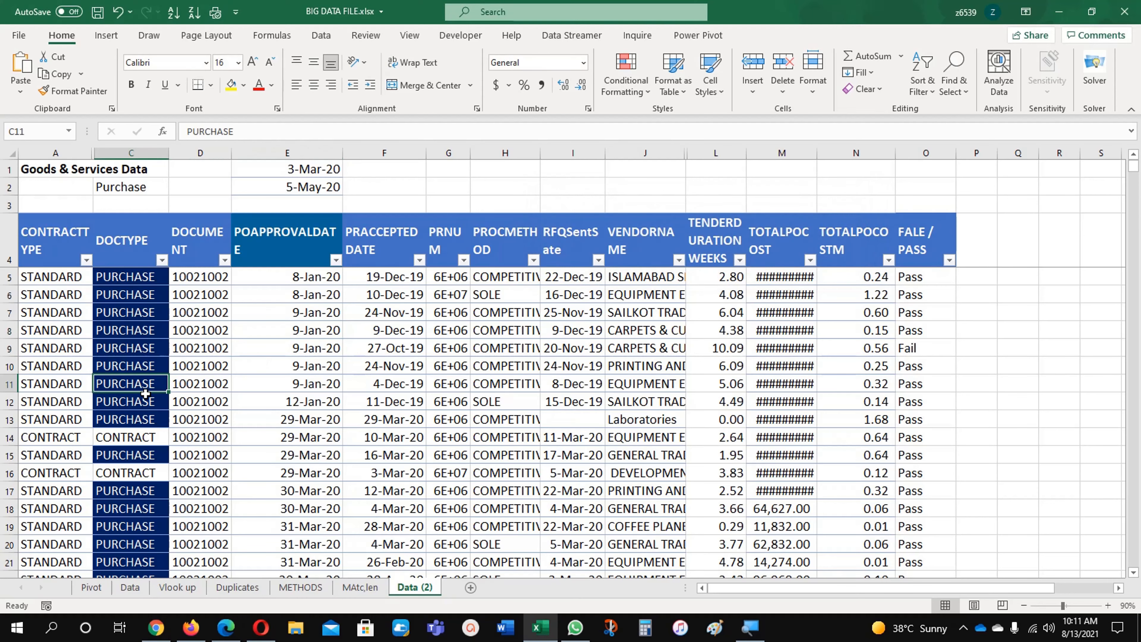
click(131, 275)
key(ctrl+shift+Down)
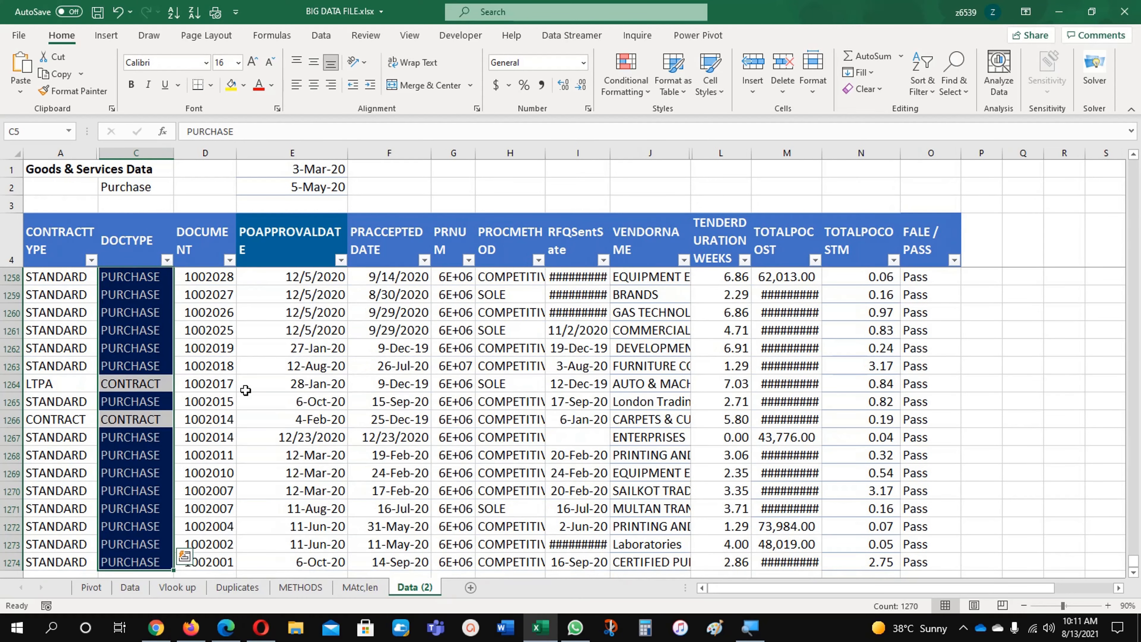
click(646, 90)
mouse_move(710, 121)
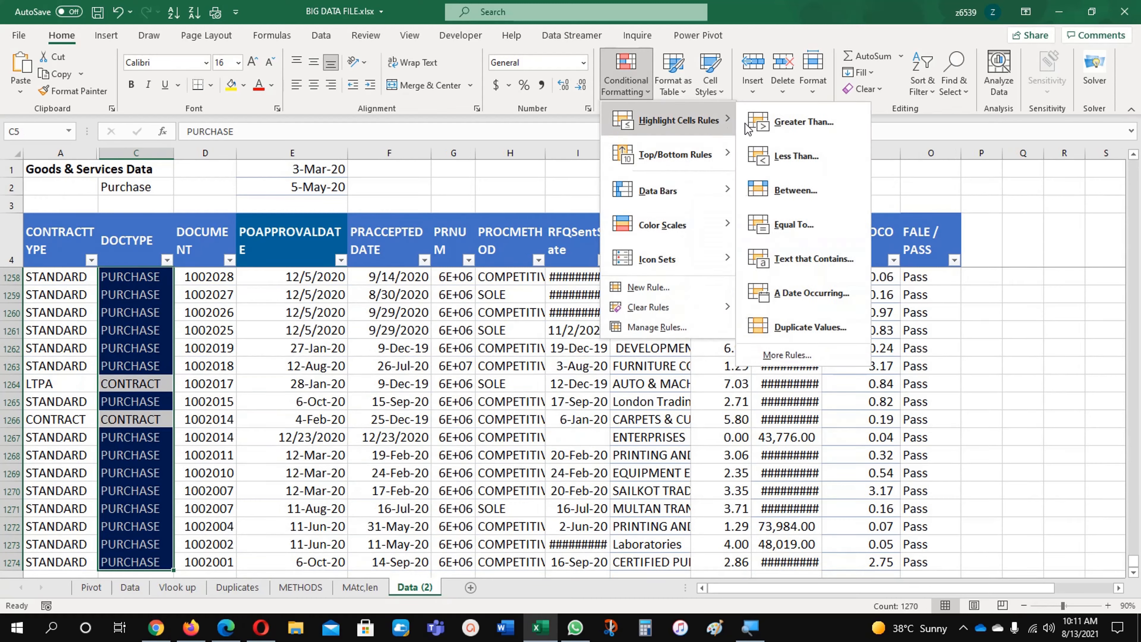
click(789, 293)
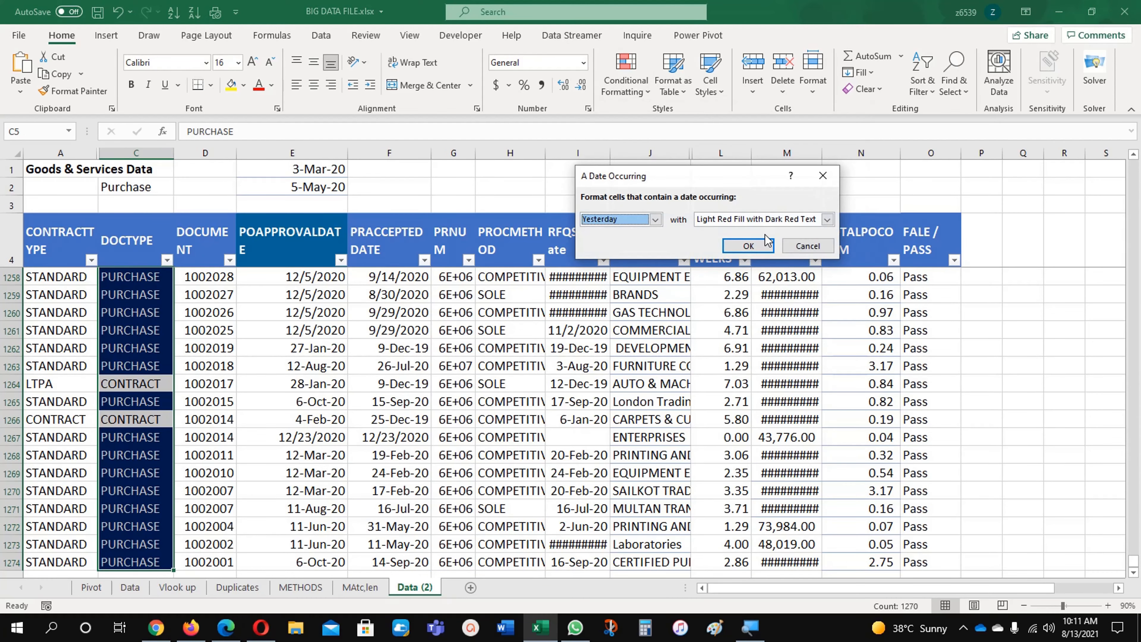
click(803, 245)
Create a Text That Contains rule on the selected DOCTYPE cells for the text CONTRACT.
click(625, 81)
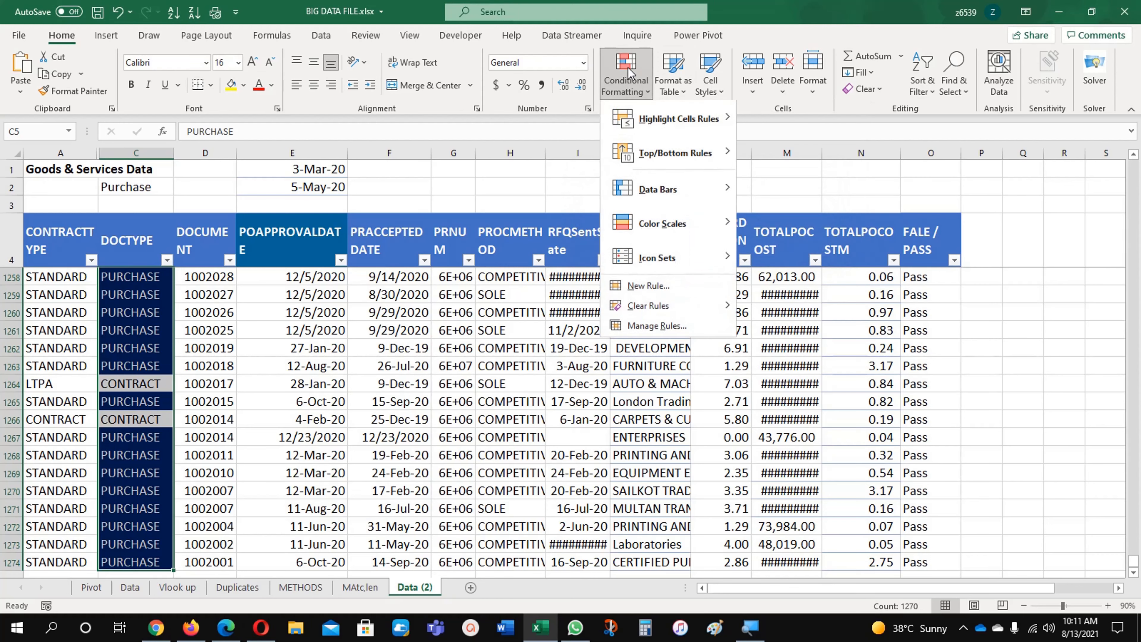
mouse_move(678, 120)
click(811, 259)
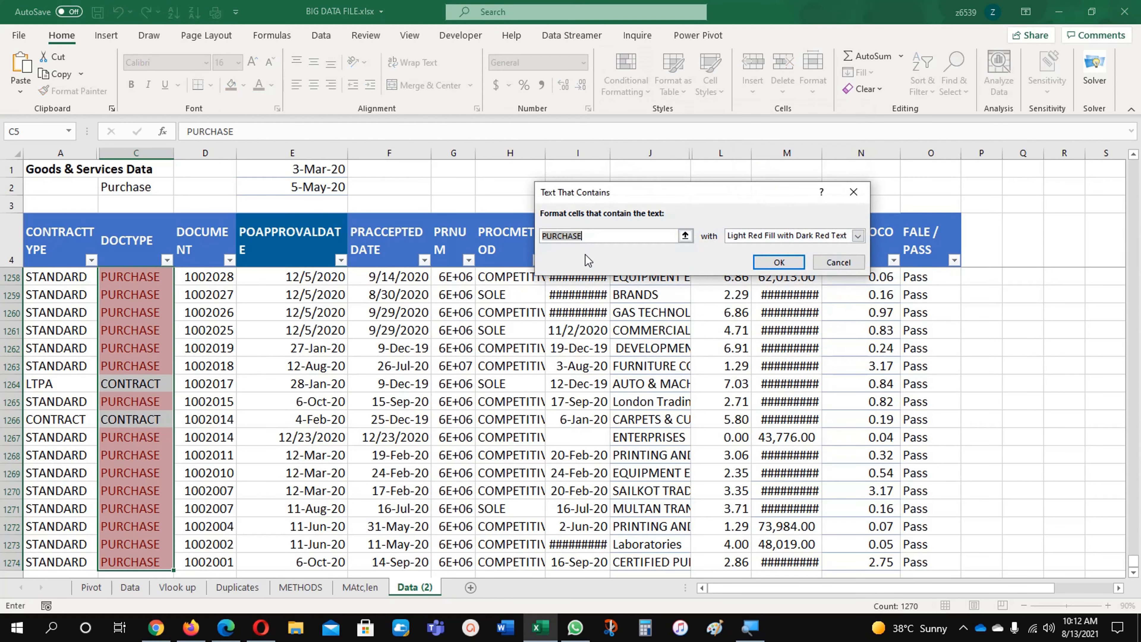
text(CONTRACT)
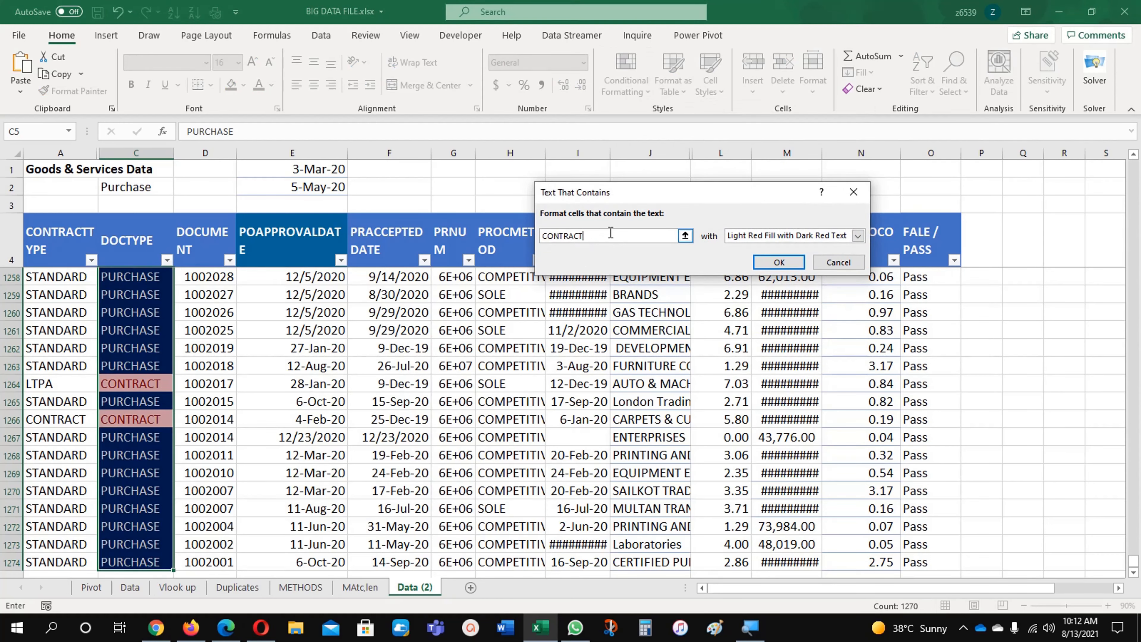
Set a custom format with a solid green fill for the DOCTYPE column's CONTRACT rule and confirm it.
click(858, 236)
click(764, 307)
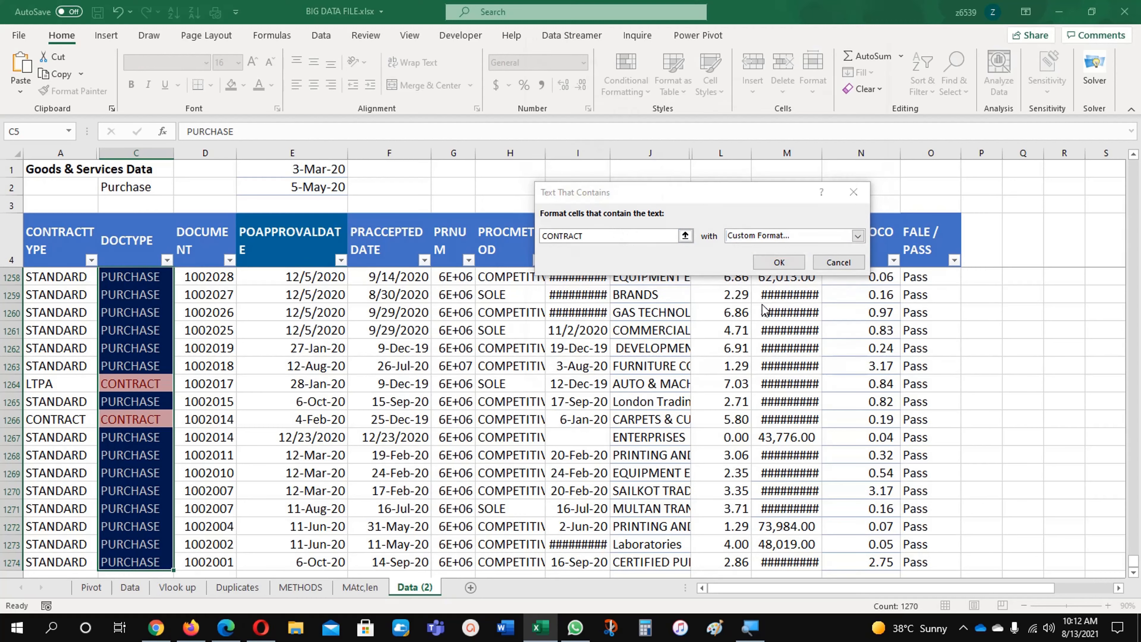
click(657, 108)
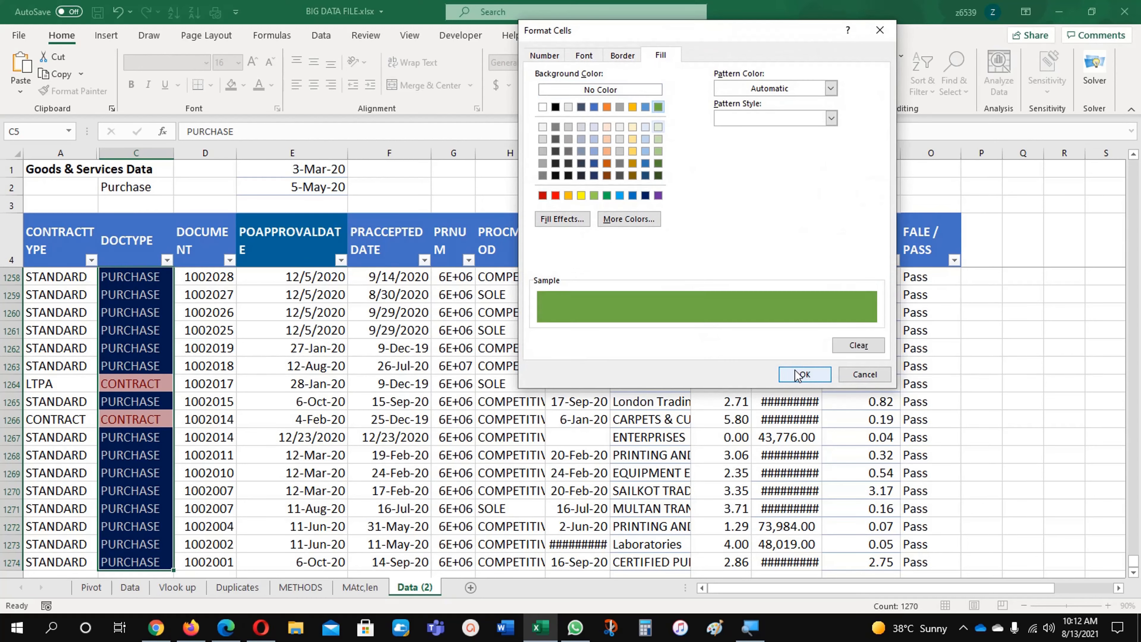
click(802, 375)
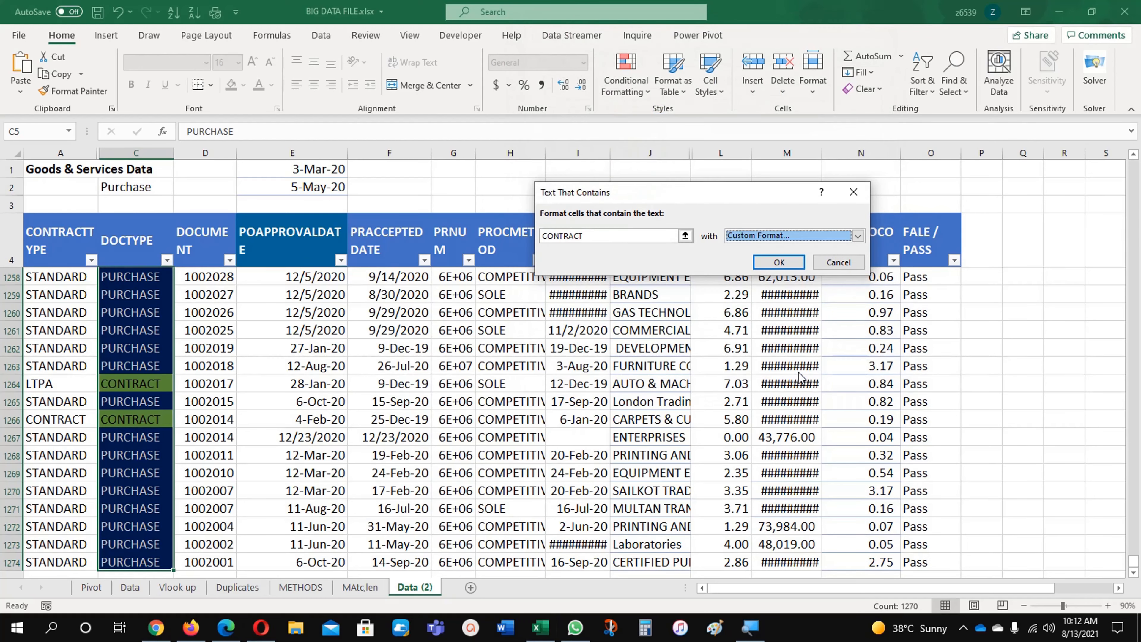
click(780, 263)
click(395, 406)
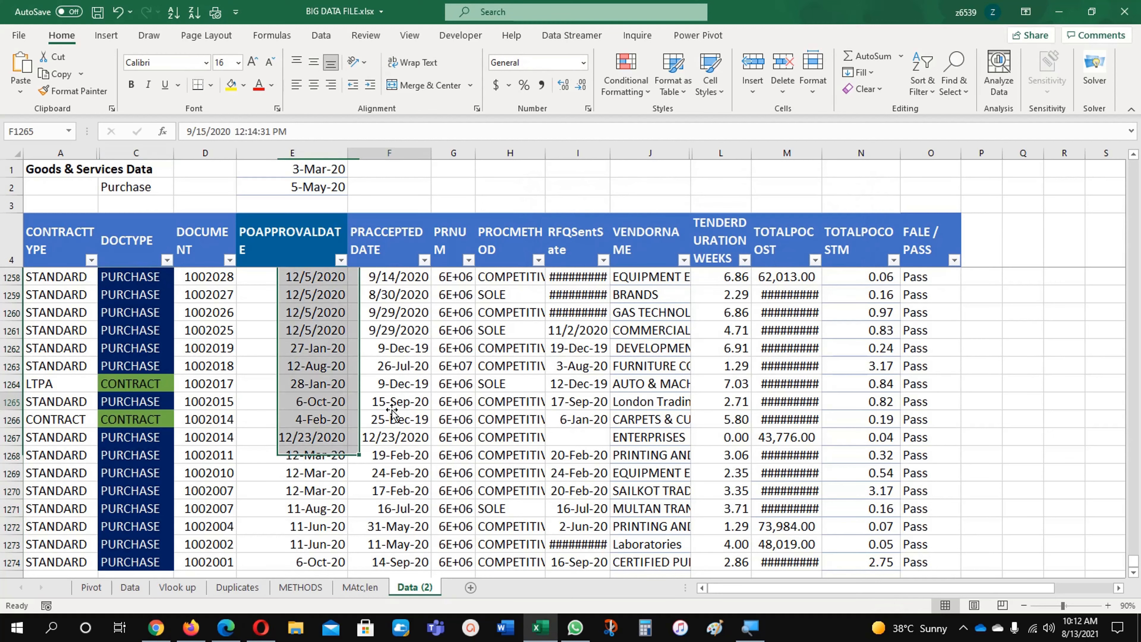
Check the highlighted CONTRACT cells and review the ranges of the CONTRACT and PURCHASE rules in the Rules Manager.
click(163, 420)
scroll(171, 455, up, 4)
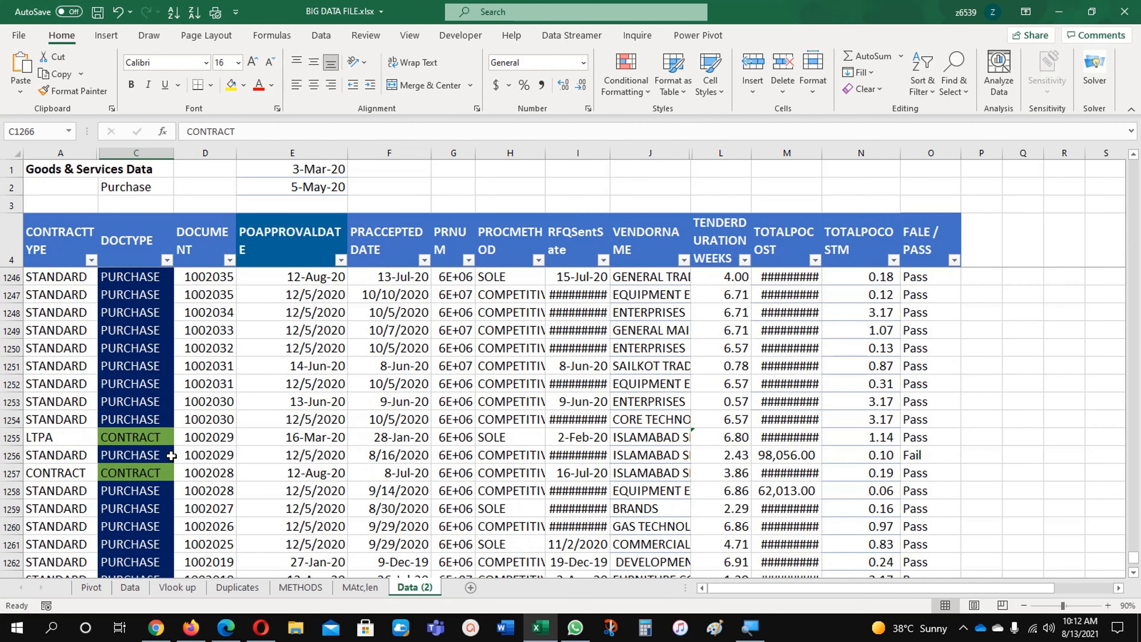
click(130, 439)
click(629, 81)
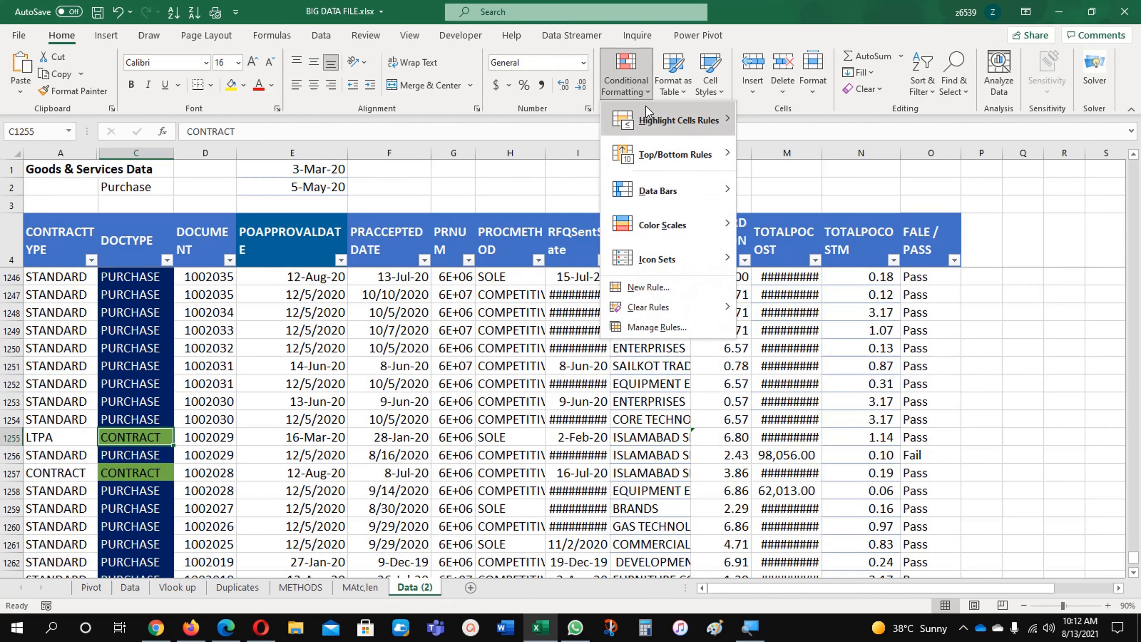
key(Escape)
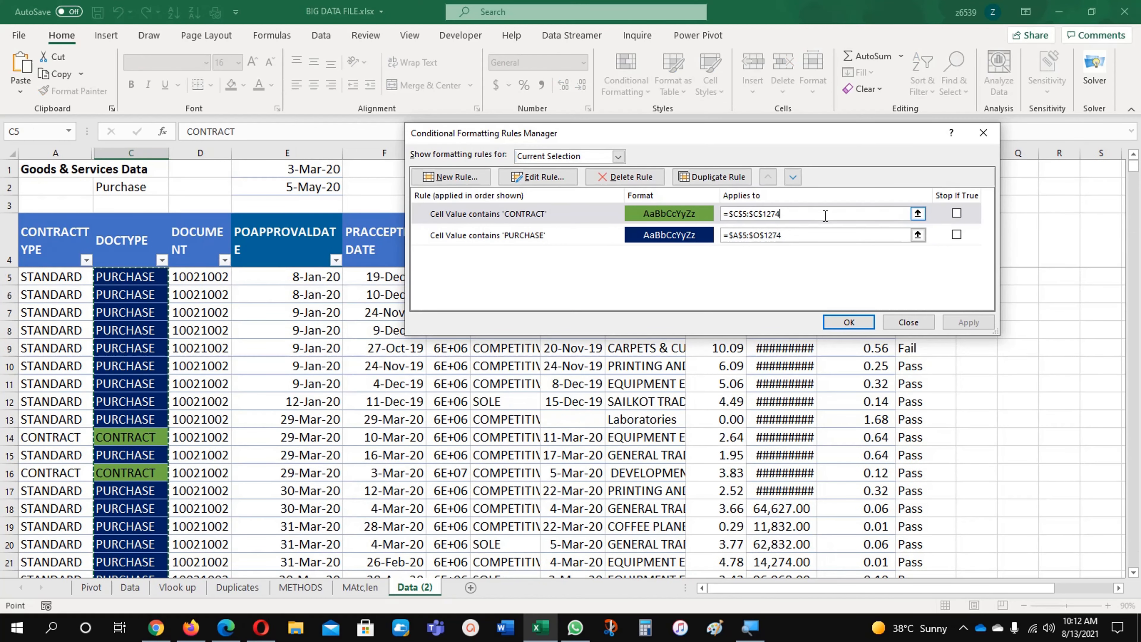
click(814, 237)
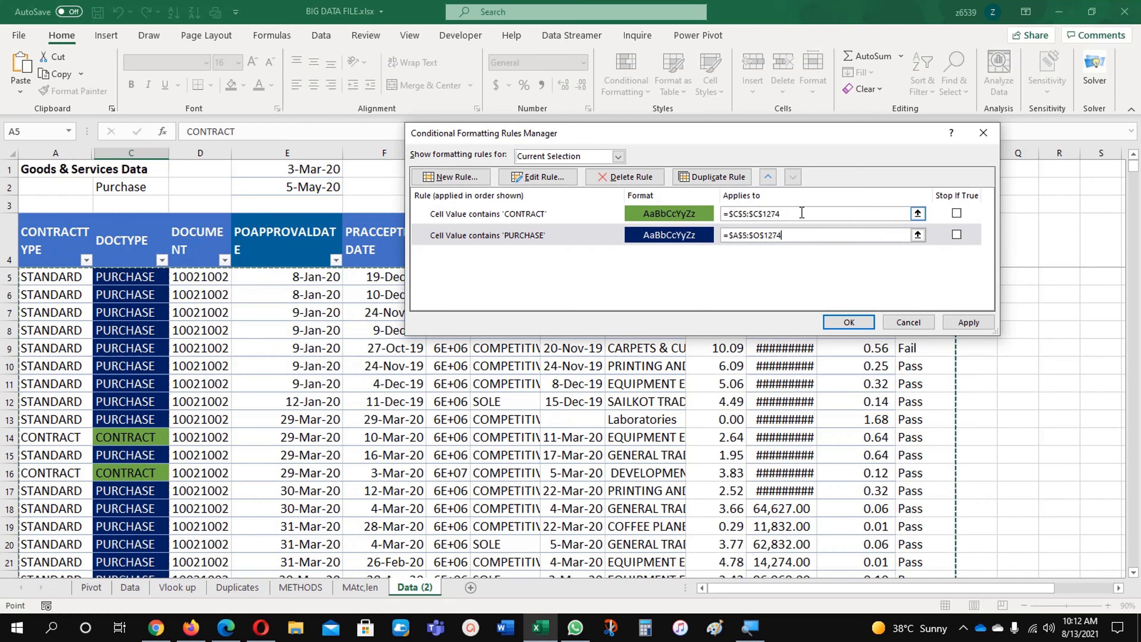
click(848, 322)
Examine how the PURCHASE and CONTRACT entries are colored down the DOCTYPE column and back to its first rows.
click(112, 420)
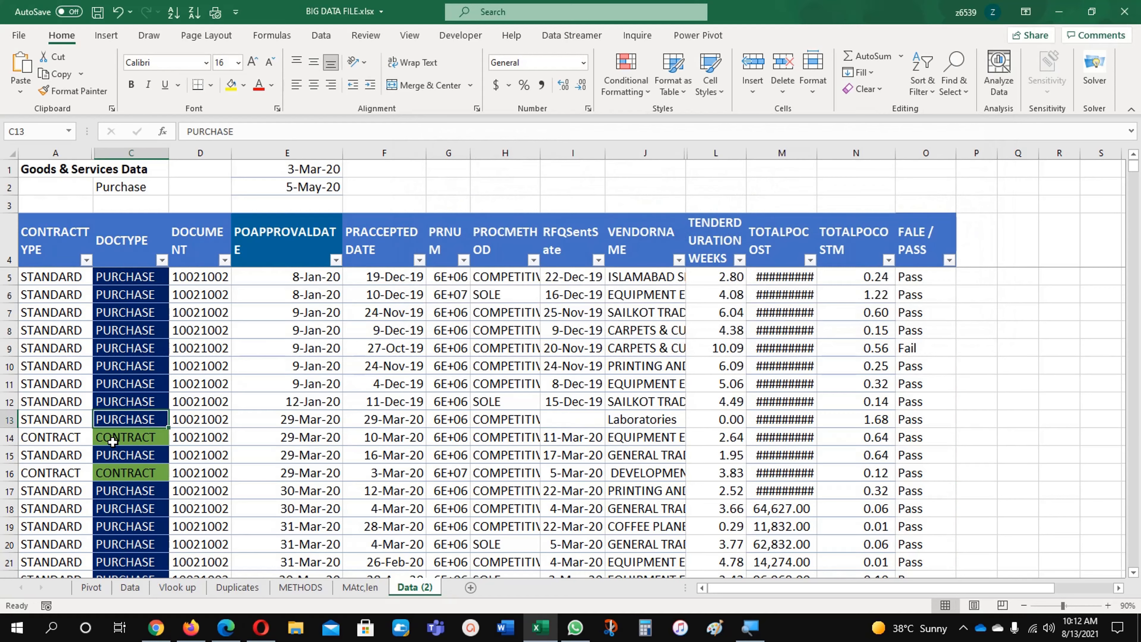
click(112, 442)
scroll(112, 442, down, 20)
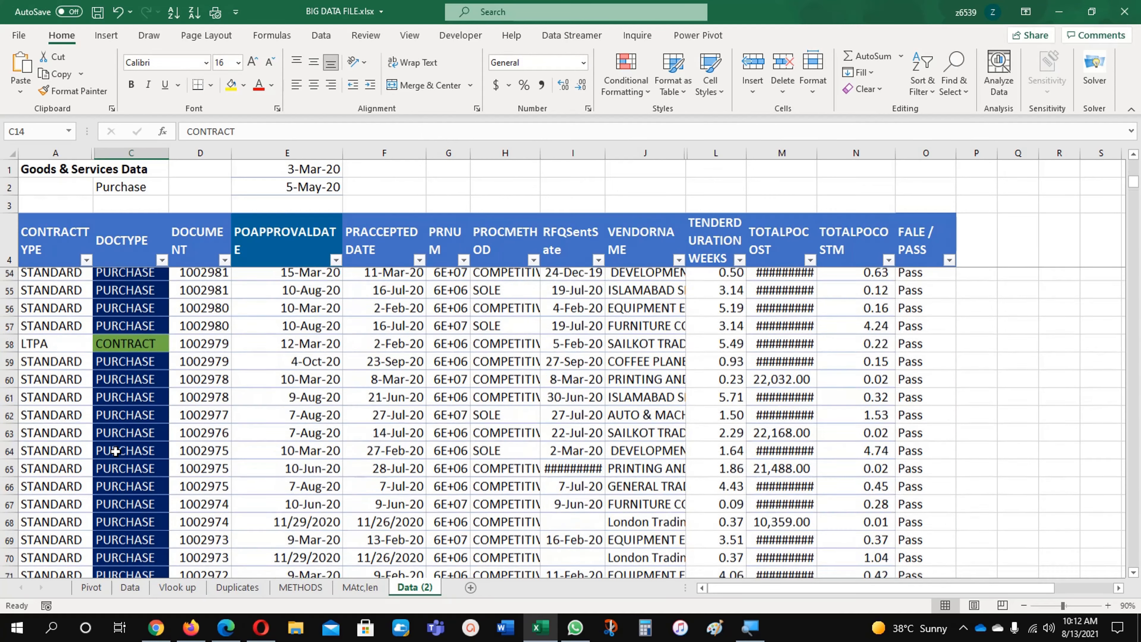
scroll(115, 451, down, 6)
scroll(116, 452, up, 20)
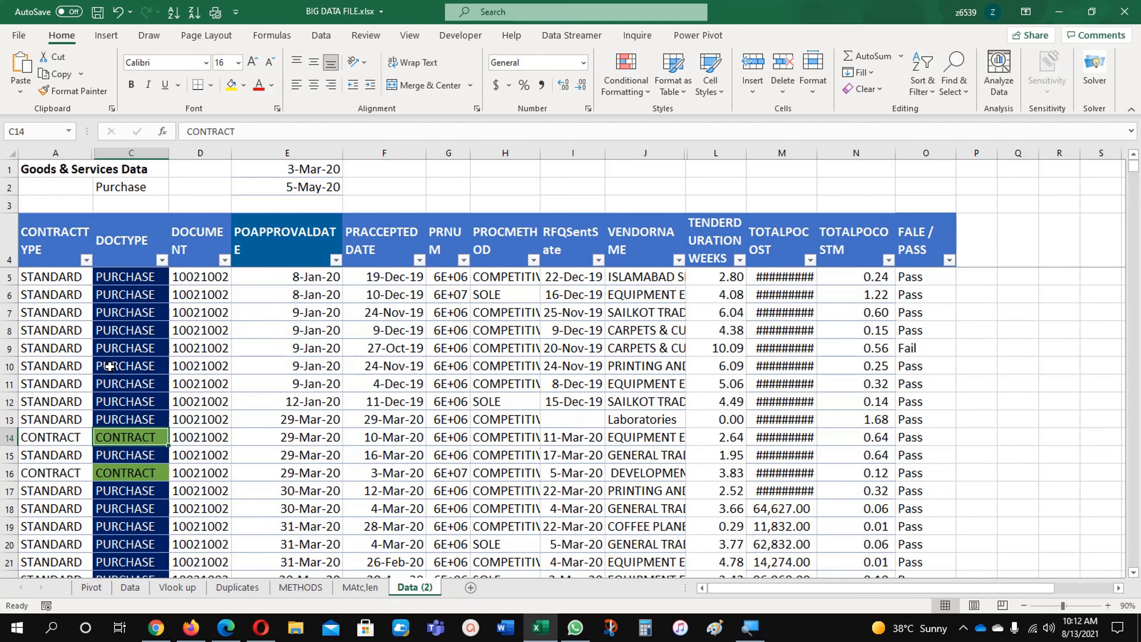
Change the number format of the date input cells E1:E2 to Number.
click(139, 189)
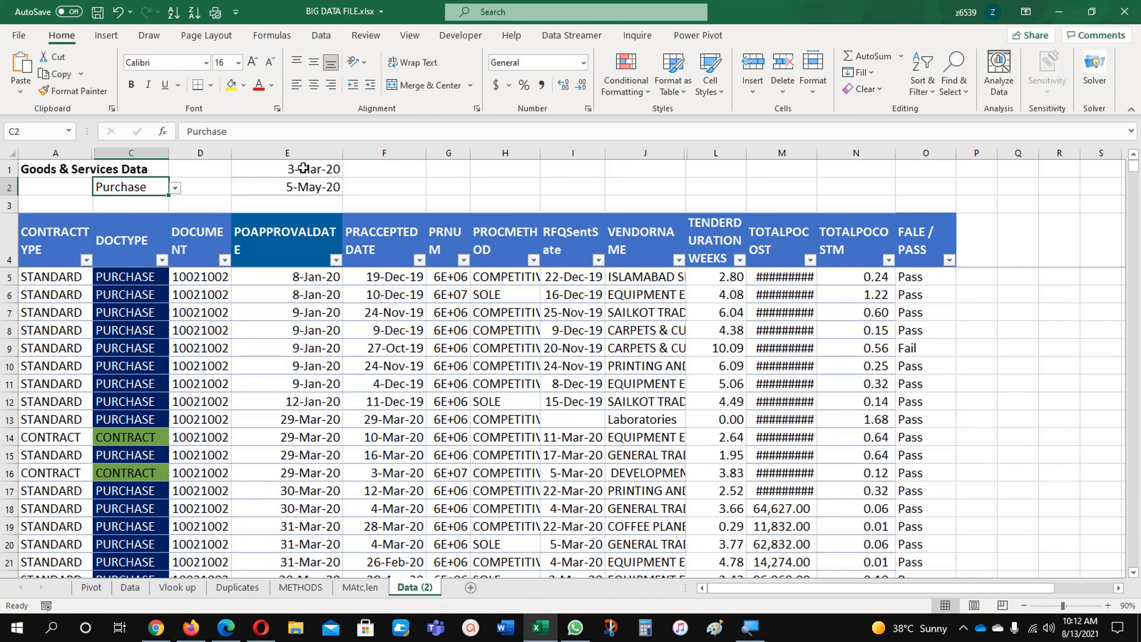
drag(303, 168, 300, 184)
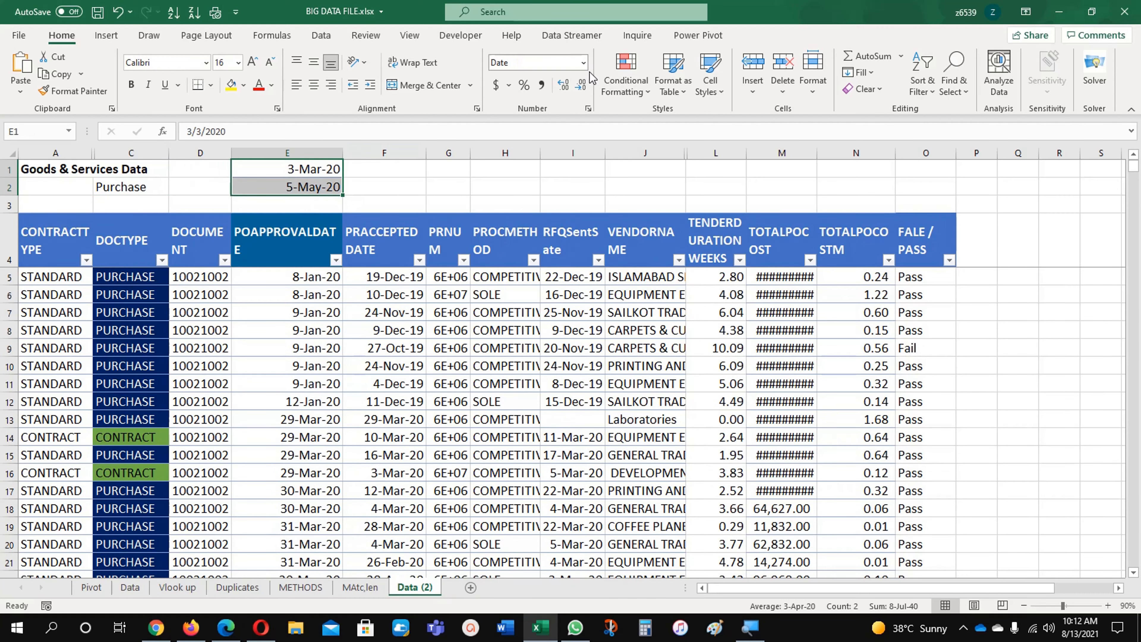
click(583, 62)
click(557, 134)
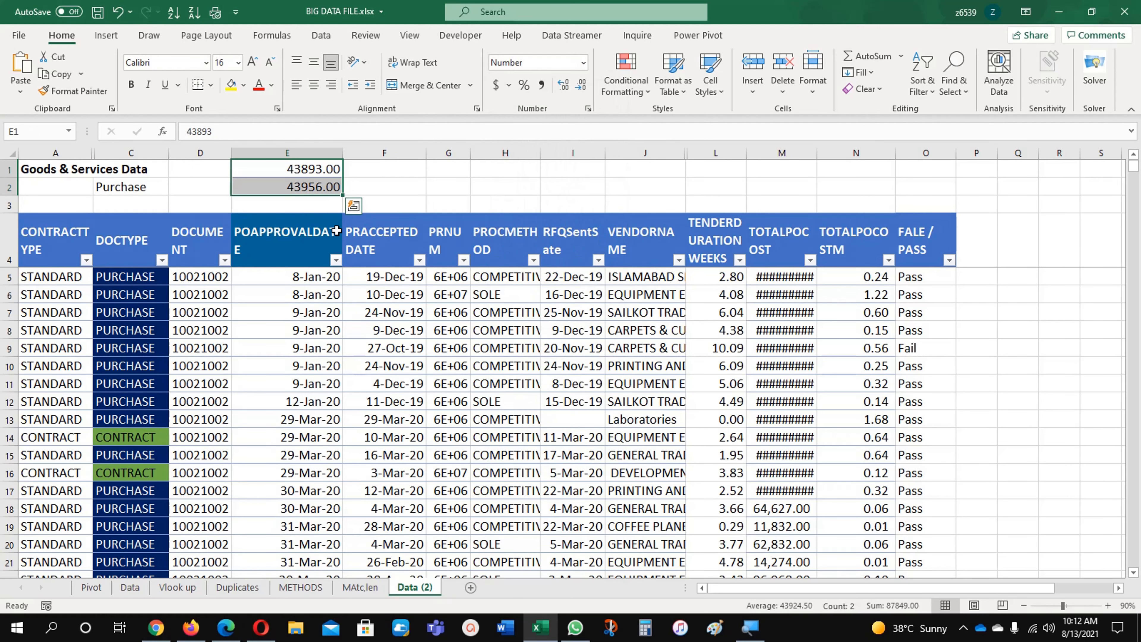
click(265, 402)
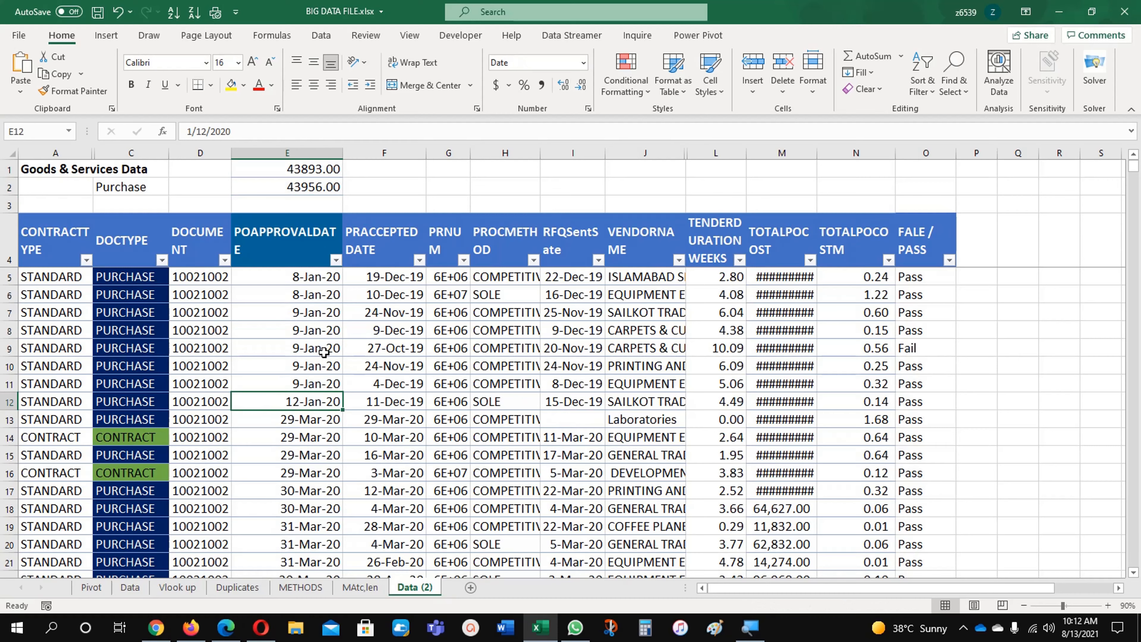
drag(313, 169, 310, 187)
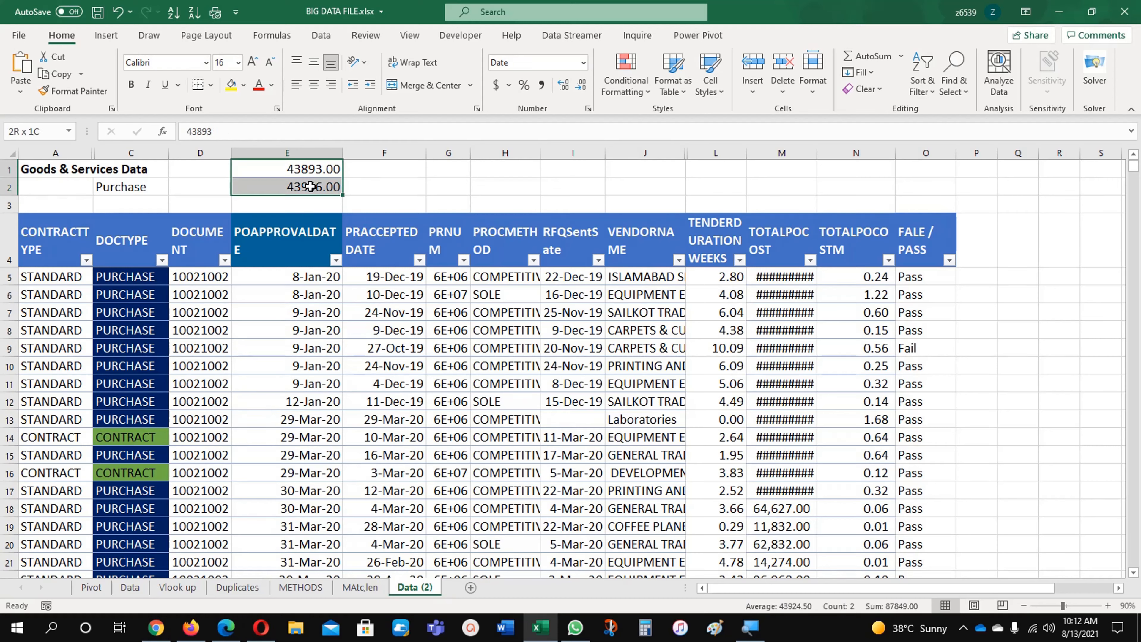
click(160, 193)
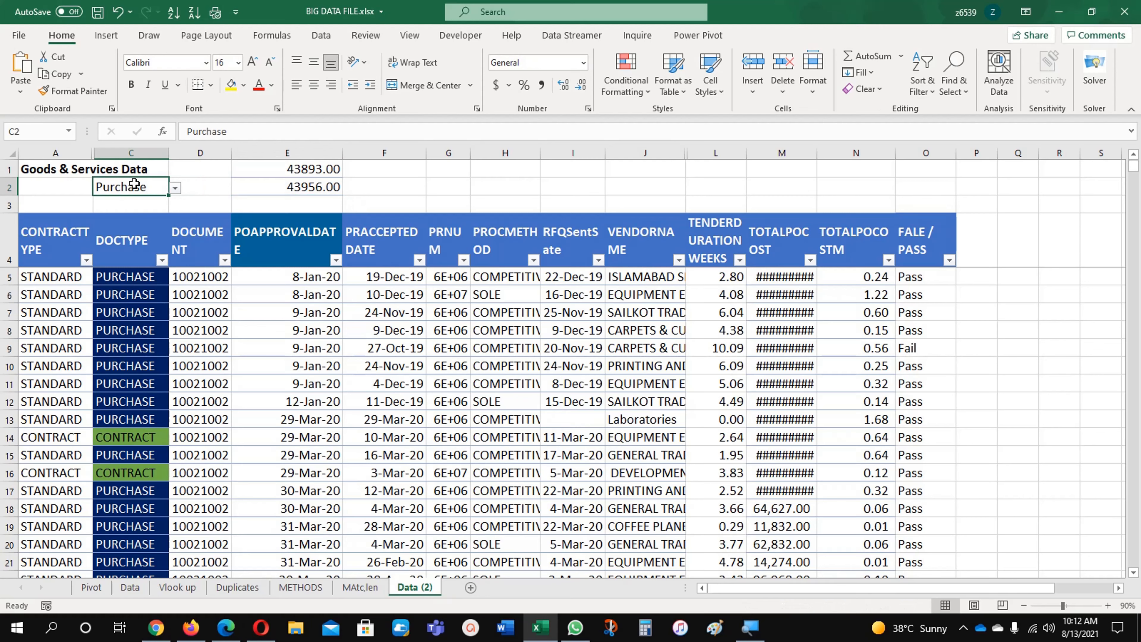
click(116, 316)
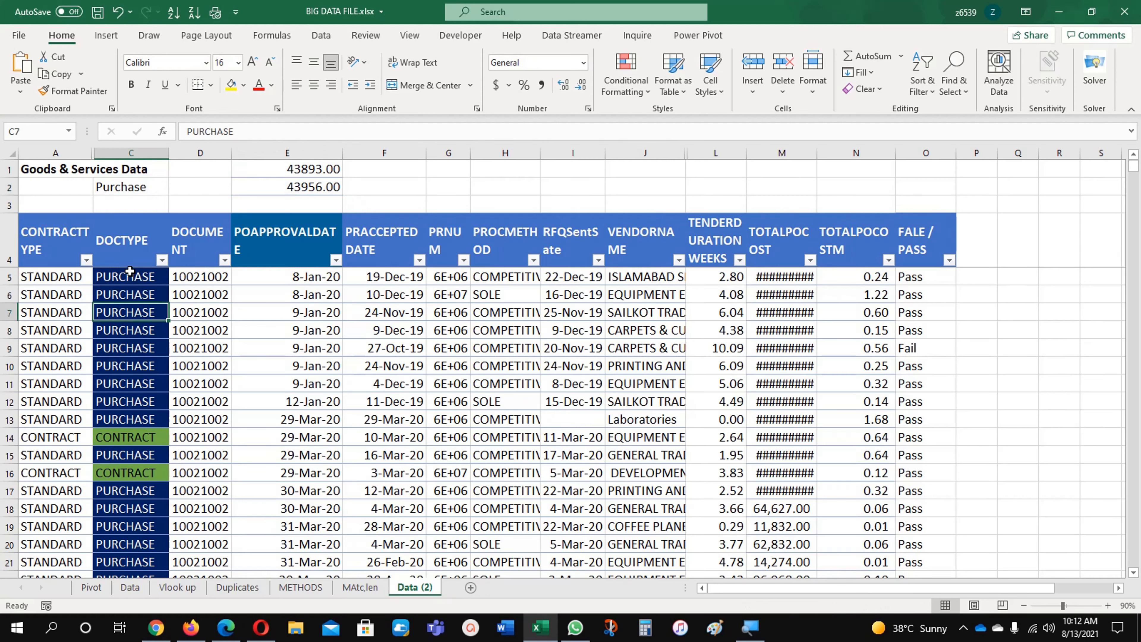